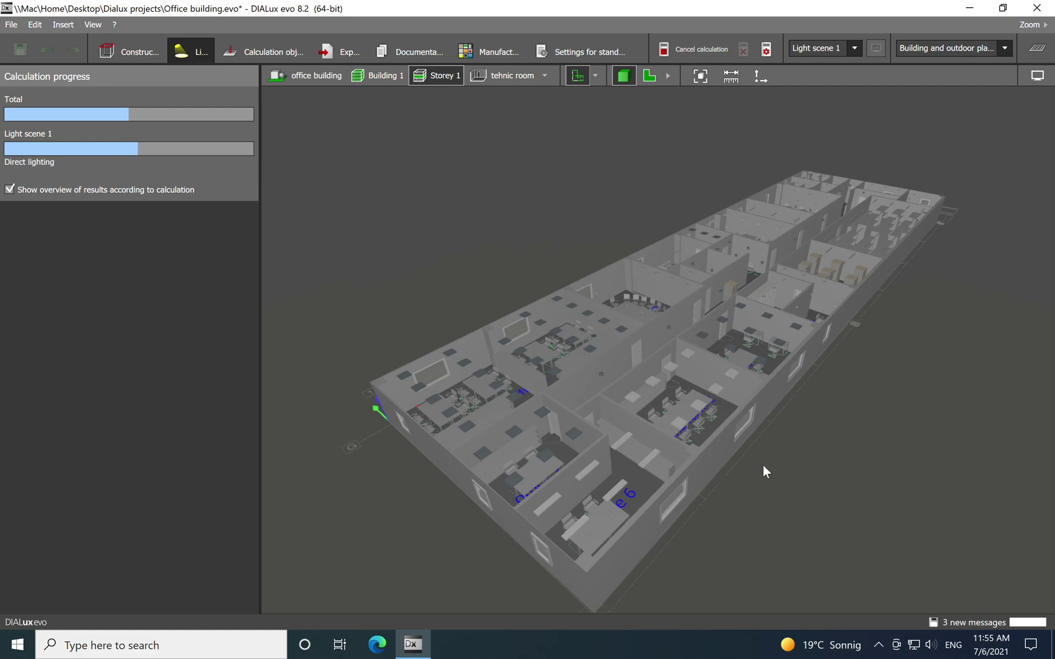
Step: Examine the storey's archive, dining room and corridor areas in 3D while the lighting calculation runs
drag(763, 465, 633, 508)
right_drag(641, 489, 638, 396)
drag(638, 396, 641, 476)
right_drag(717, 459, 688, 398)
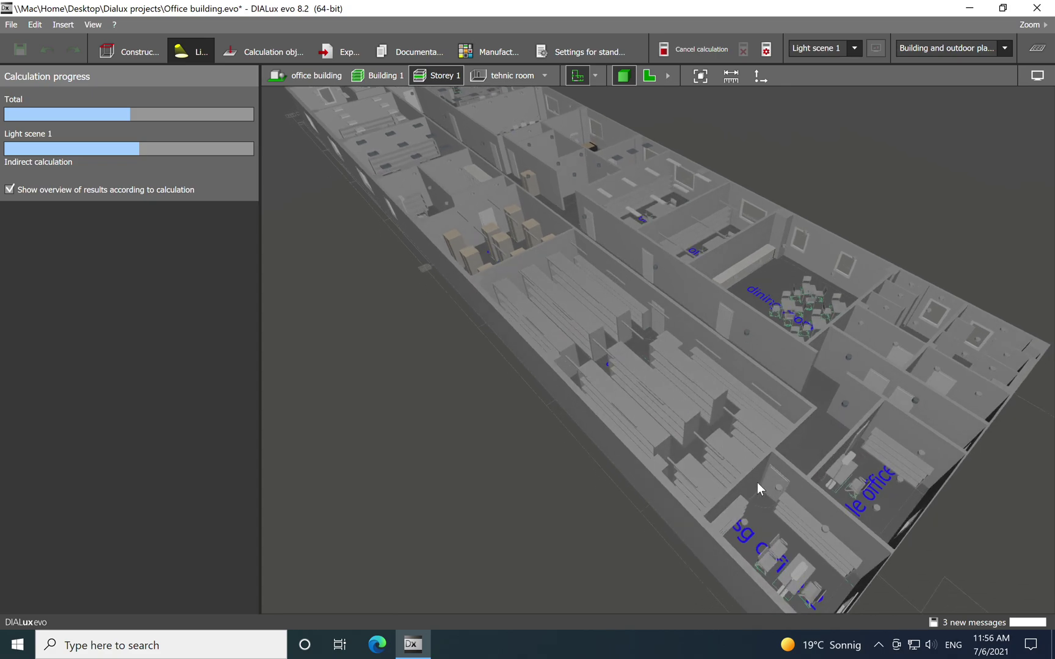
drag(757, 482, 719, 380)
scroll(751, 464, up, 3)
scroll(739, 392, up, 3)
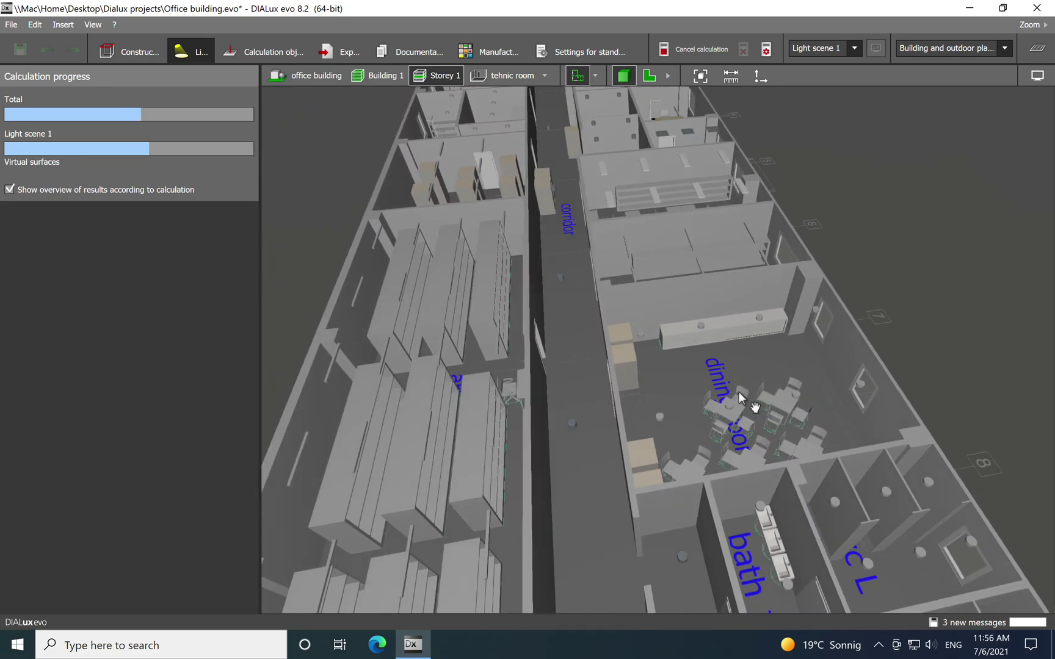
scroll(753, 398, down, 3)
scroll(646, 323, up, 2)
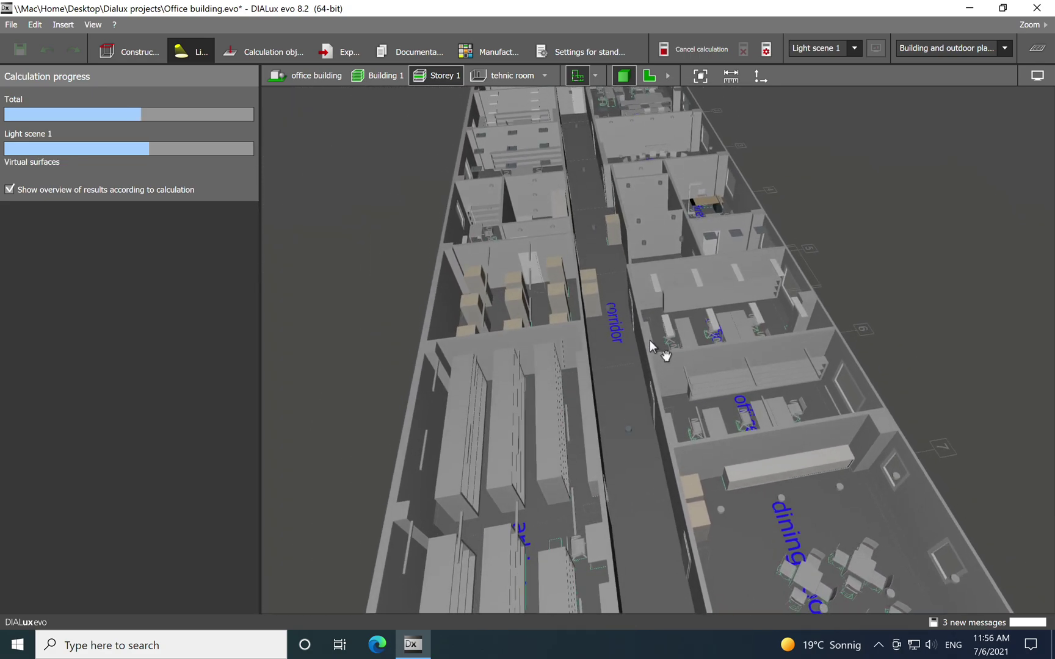
scroll(650, 345, up, 1)
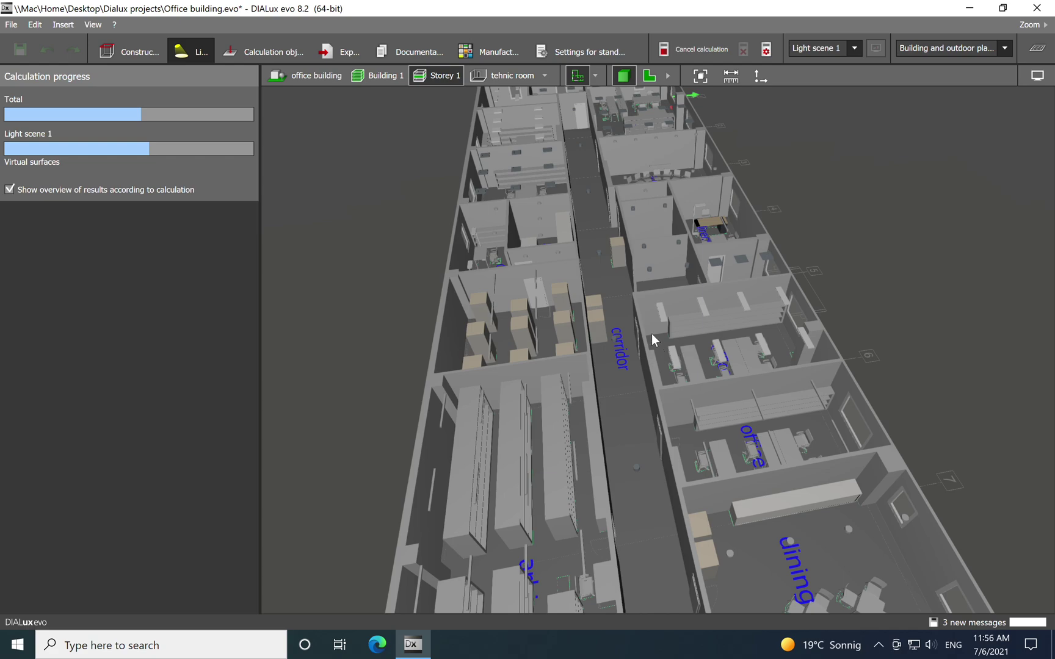
scroll(656, 317, down, 3)
scroll(696, 378, up, 2)
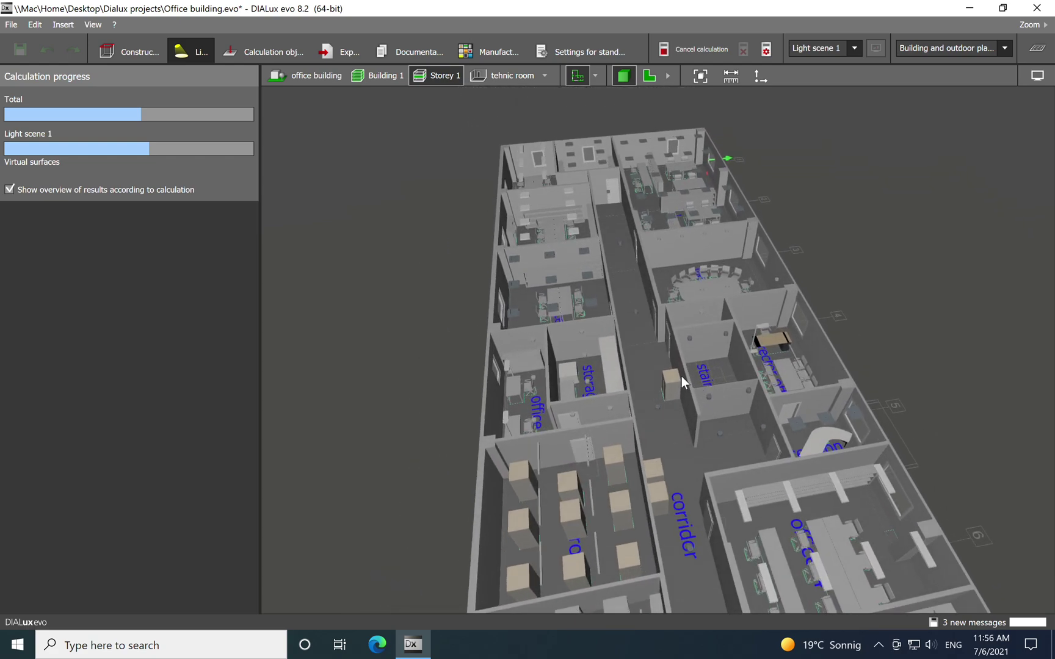
scroll(682, 376, up, 2)
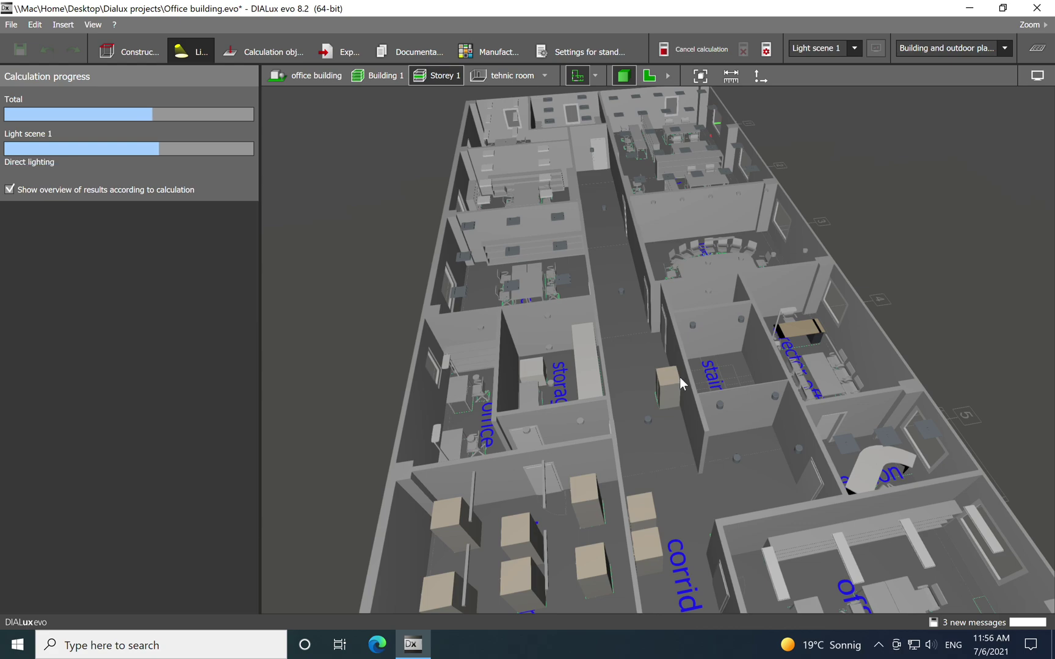
Step: Inspect the luminaires and furniture in the storey's offices and meeting rooms from several sides
middle_drag(670, 432, 779, 449)
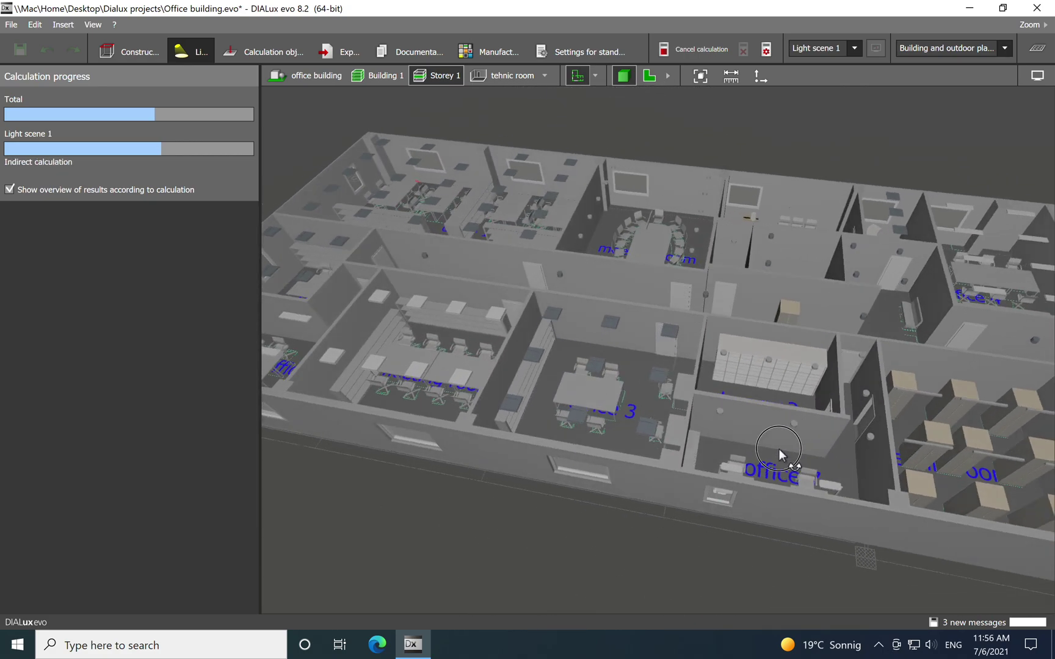
middle_drag(624, 361, 683, 413)
scroll(698, 368, up, 3)
scroll(715, 417, down, 3)
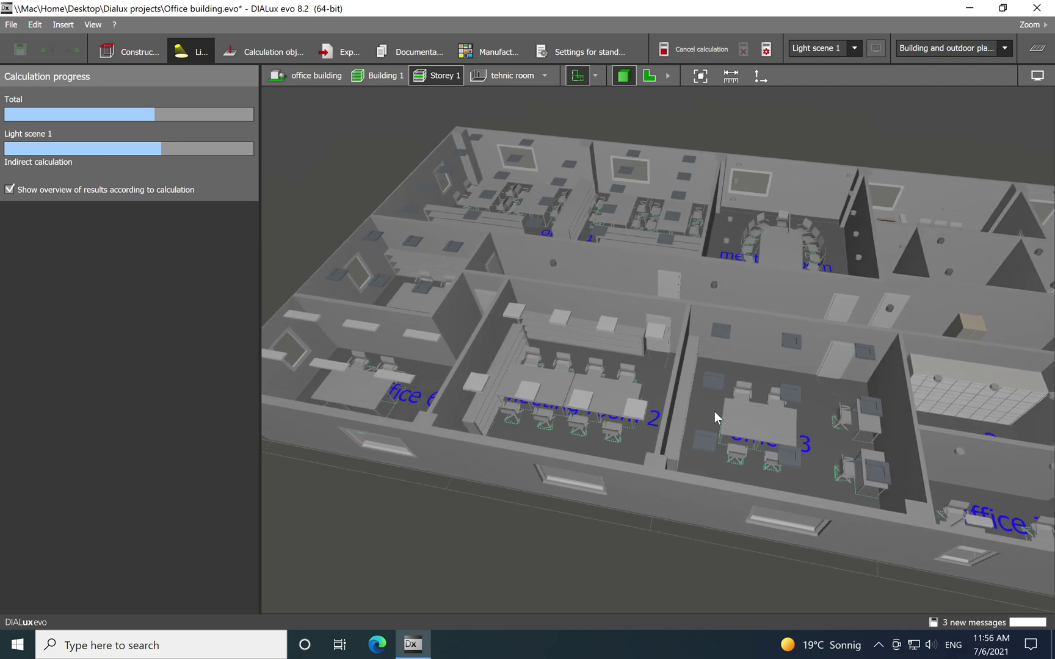
middle_drag(690, 454, 720, 453)
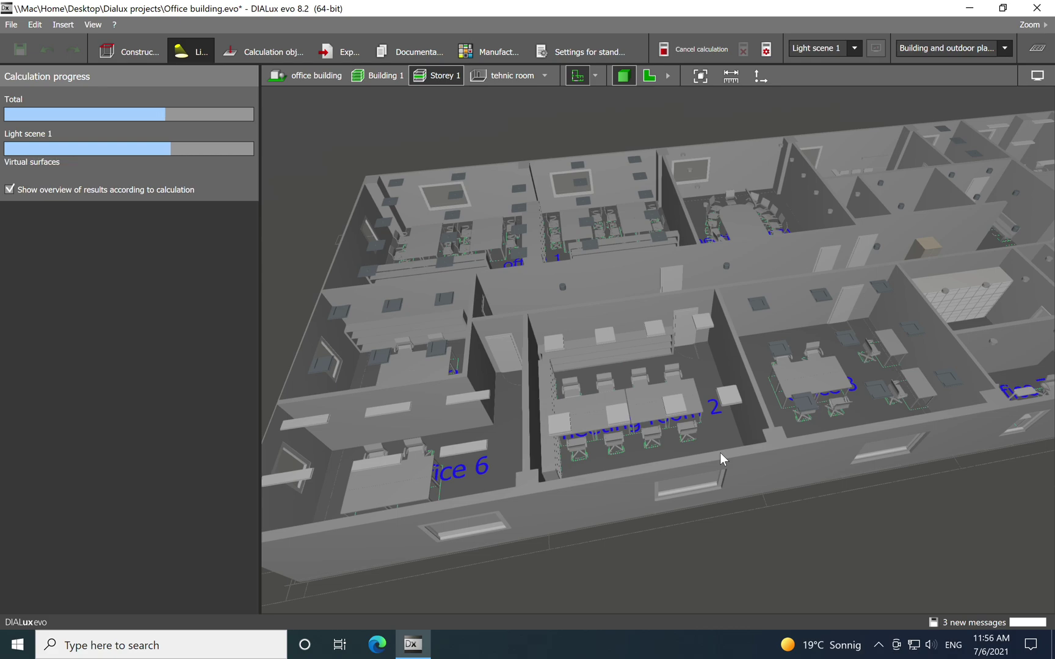
middle_drag(682, 421, 773, 404)
right_drag(774, 404, 749, 435)
middle_drag(698, 372, 735, 428)
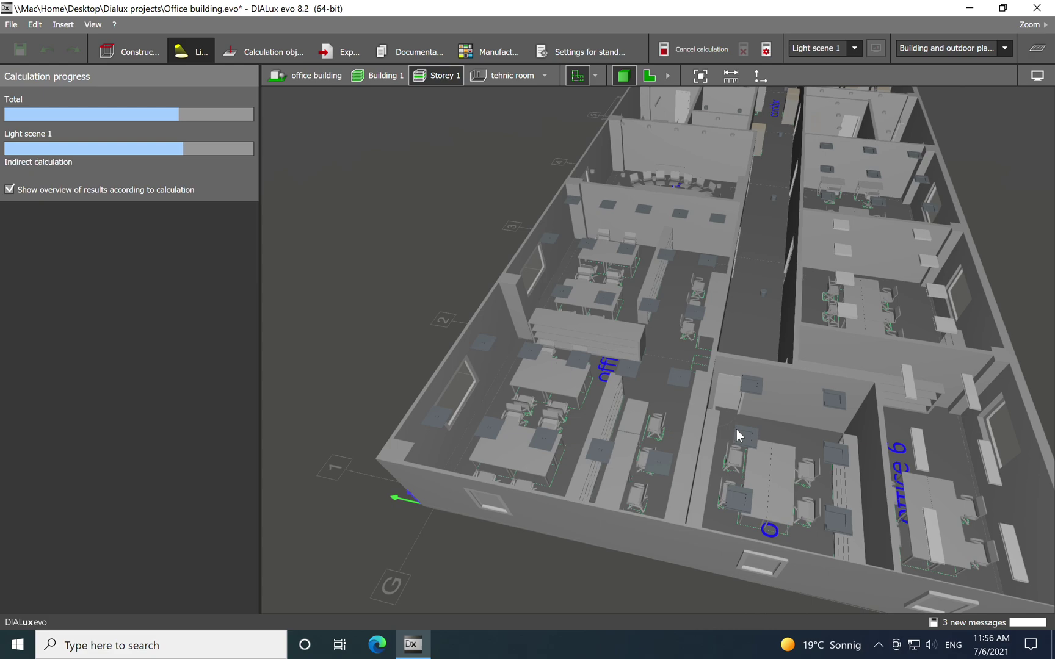
middle_drag(689, 341, 662, 339)
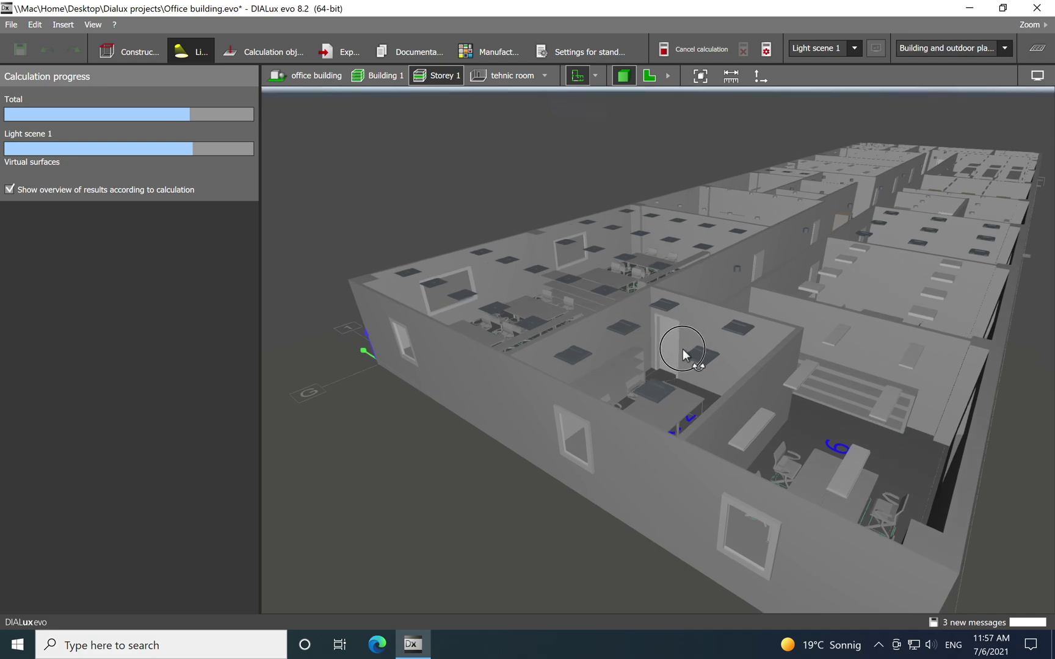
middle_drag(682, 349, 644, 336)
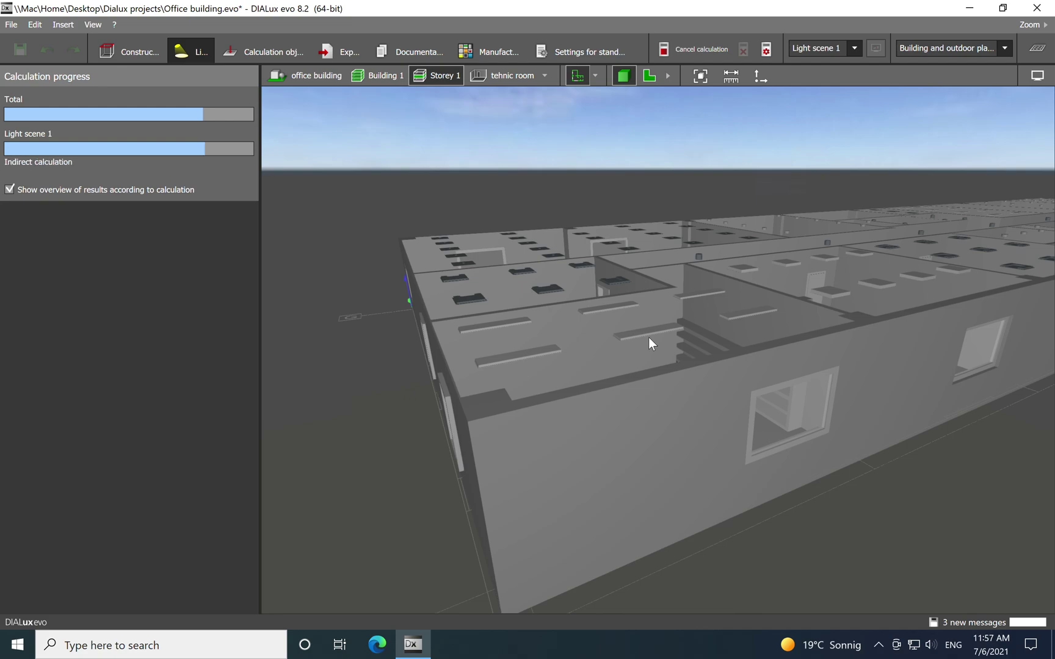
right_drag(641, 334, 644, 360)
scroll(583, 280, up, 3)
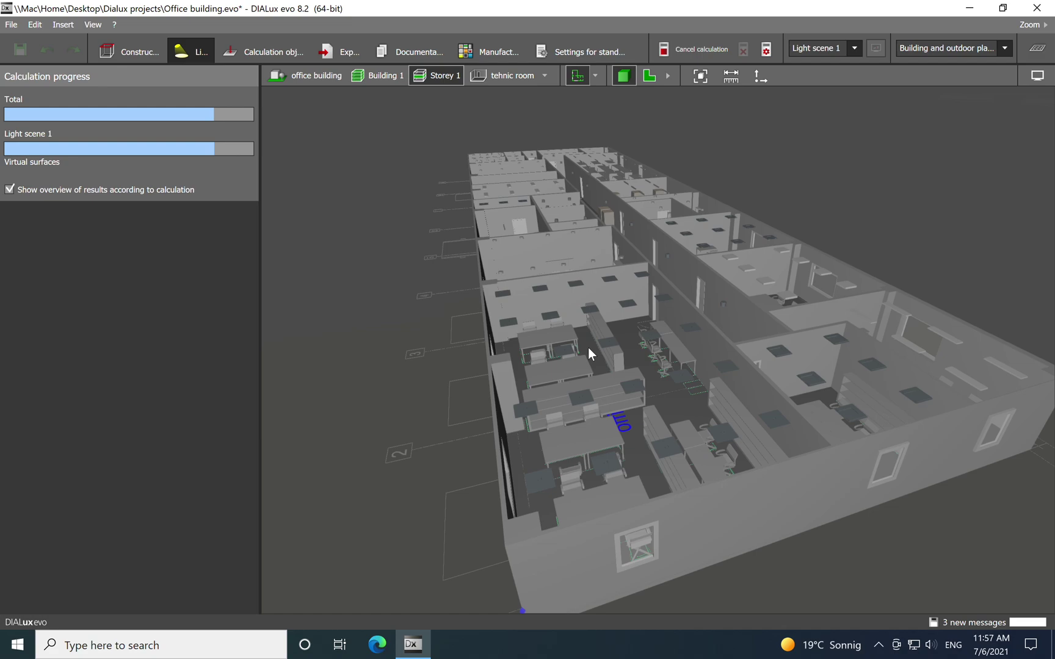
Step: Open the settings for standards and look through the list of usage profiles
click(12, 25)
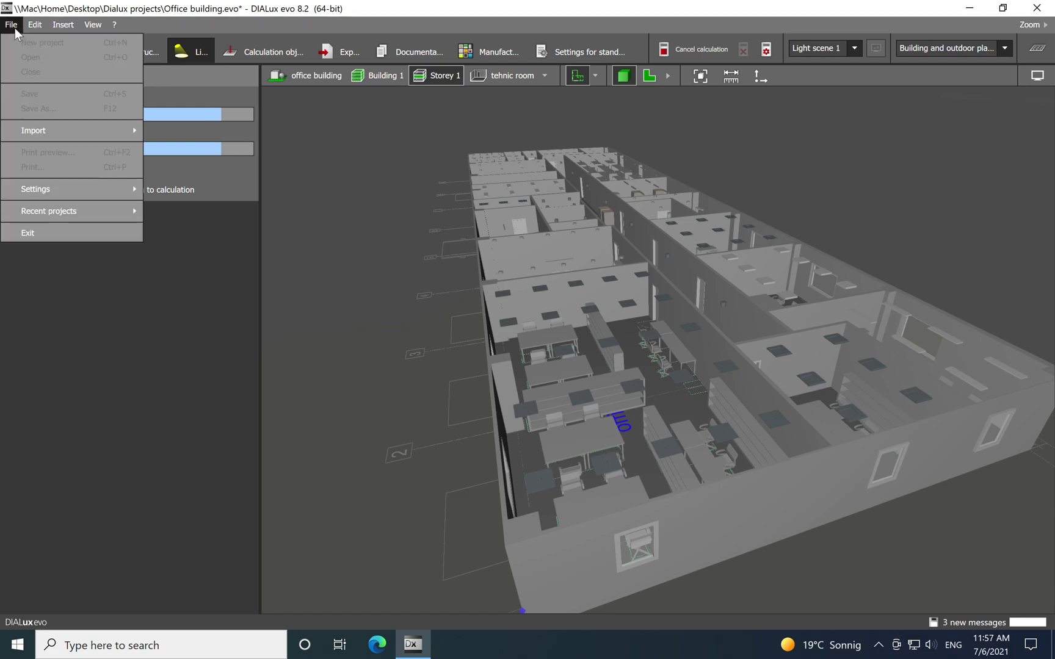
mouse_move(37, 190)
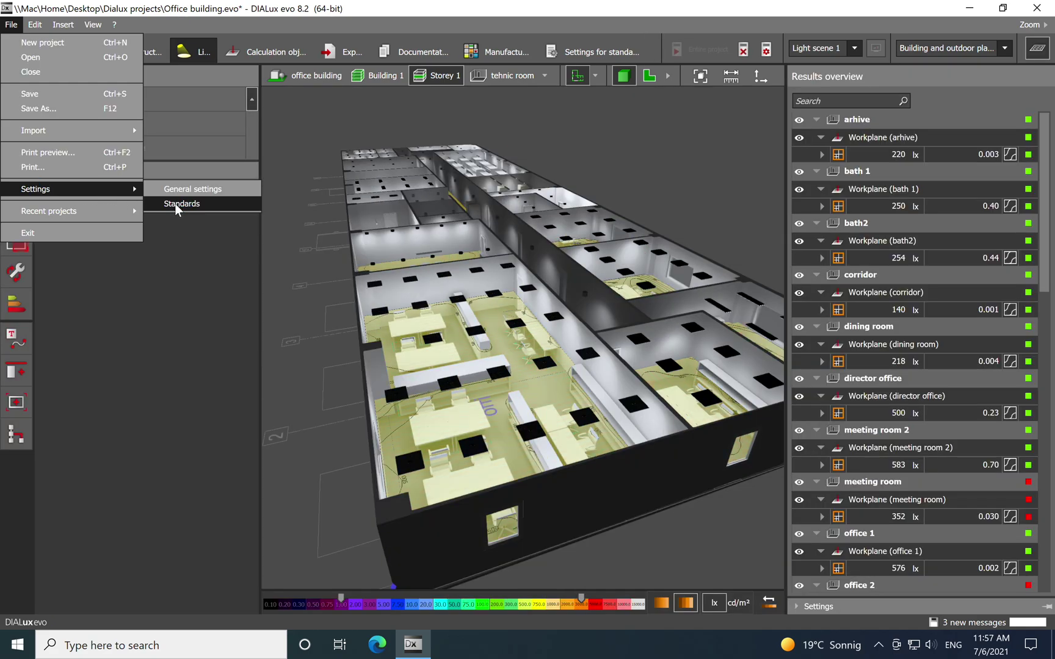
click(176, 204)
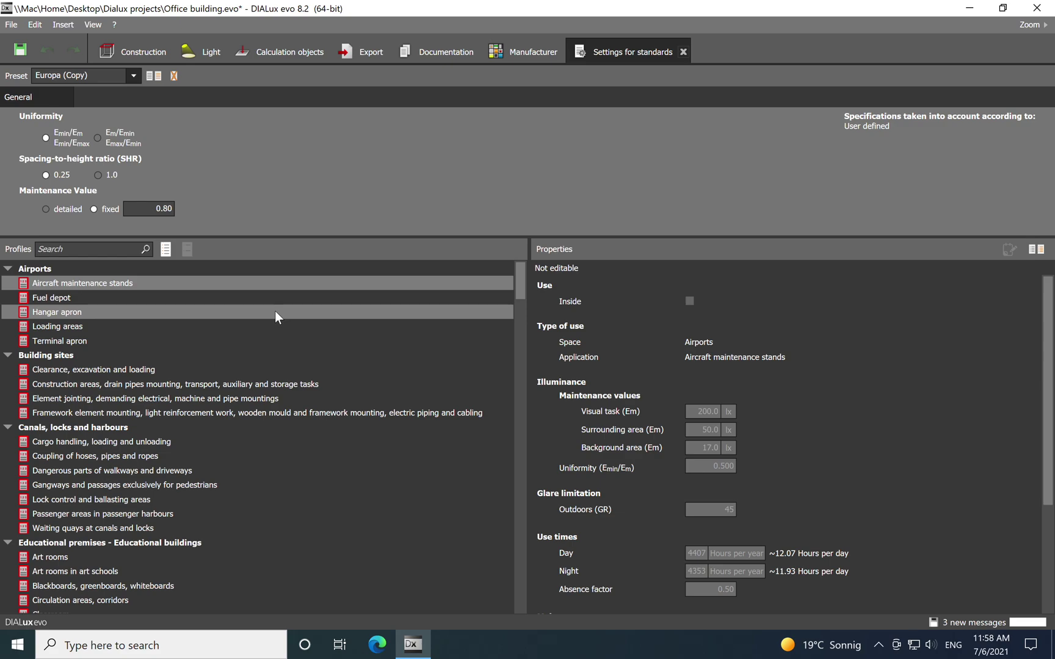
scroll(272, 310, down, 4)
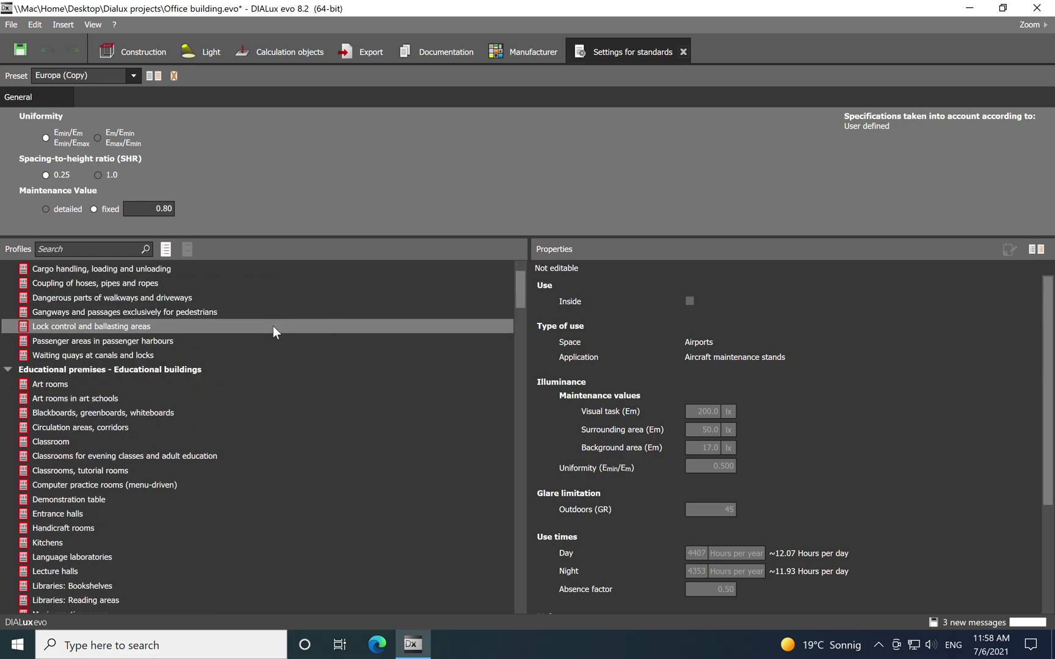
scroll(238, 369, up, 3)
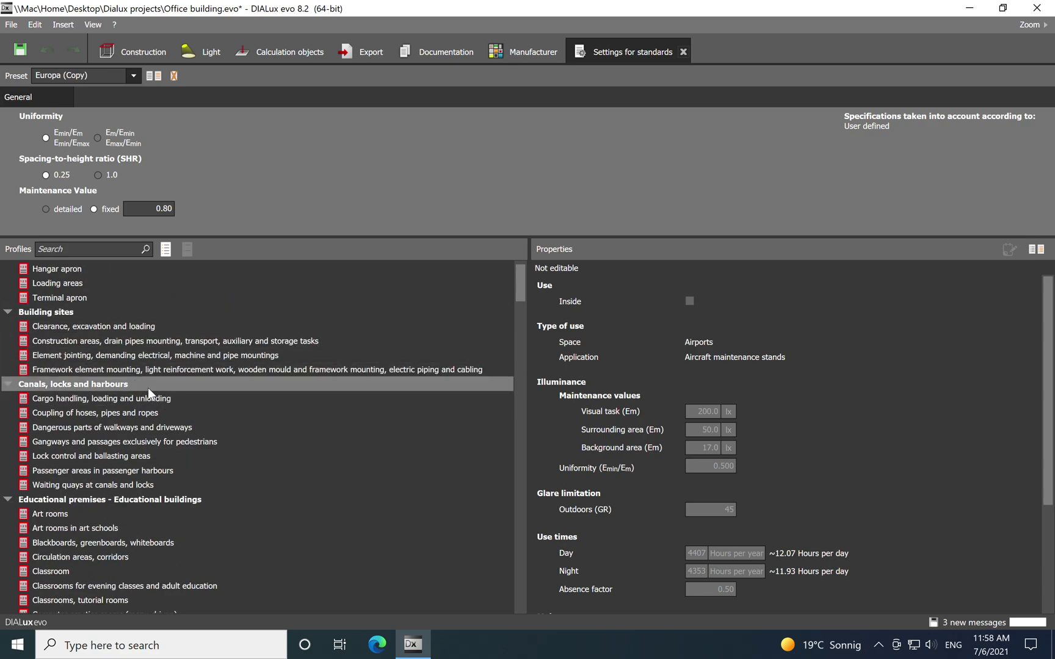
scroll(224, 384, down, 3)
scroll(223, 385, down, 1)
Step: Search the profiles for "office" and view the Archives, CAD workplaces, and Conference and meeting rooms requirements
click(102, 252)
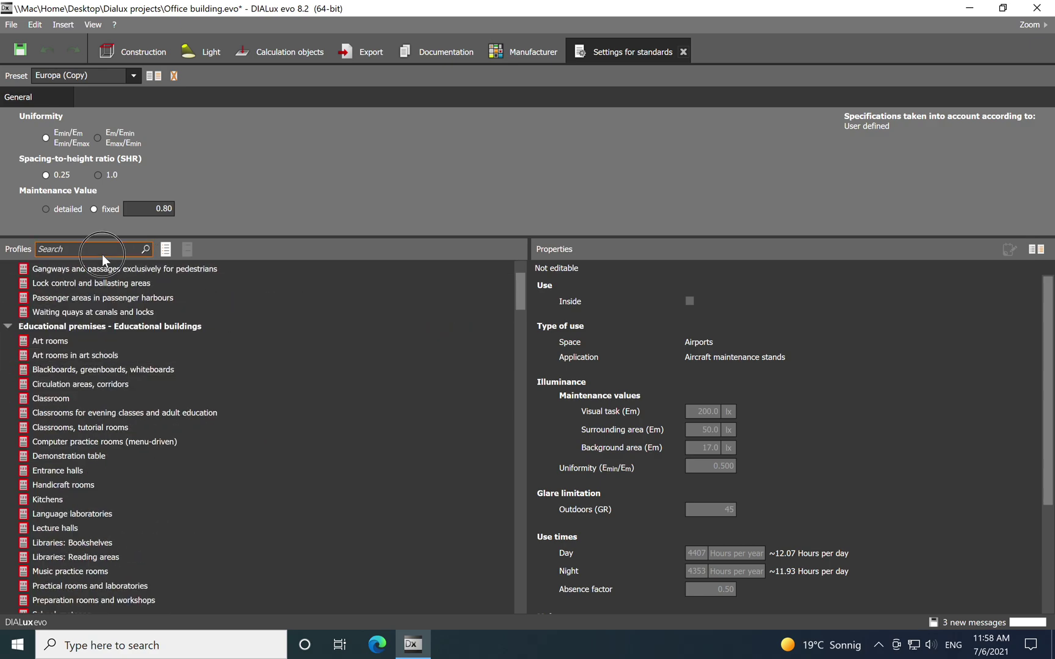
text(office)
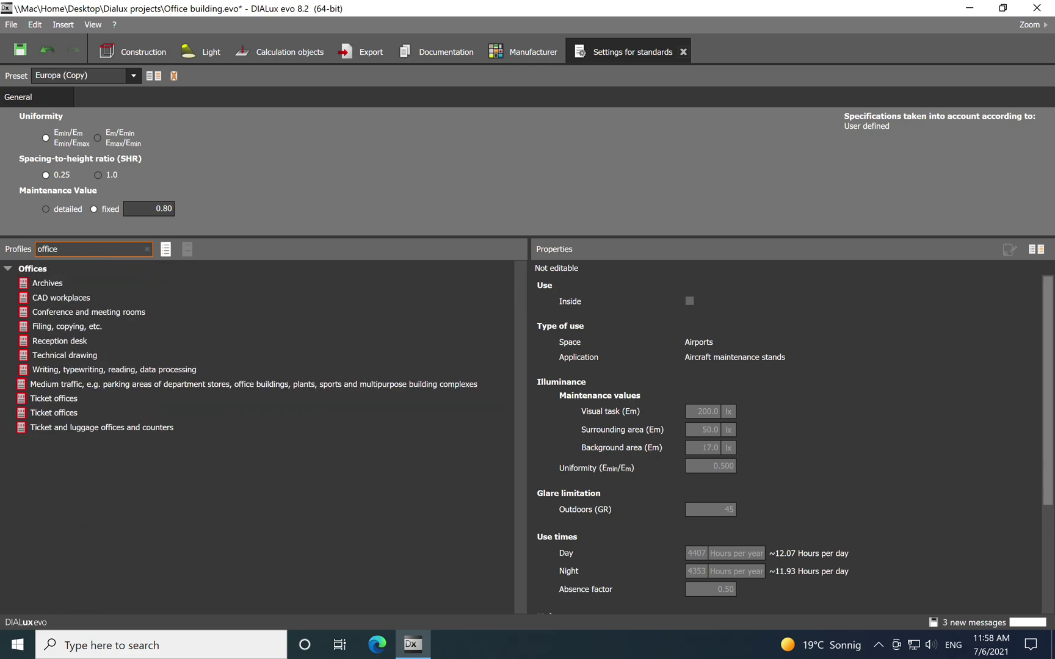
click(59, 289)
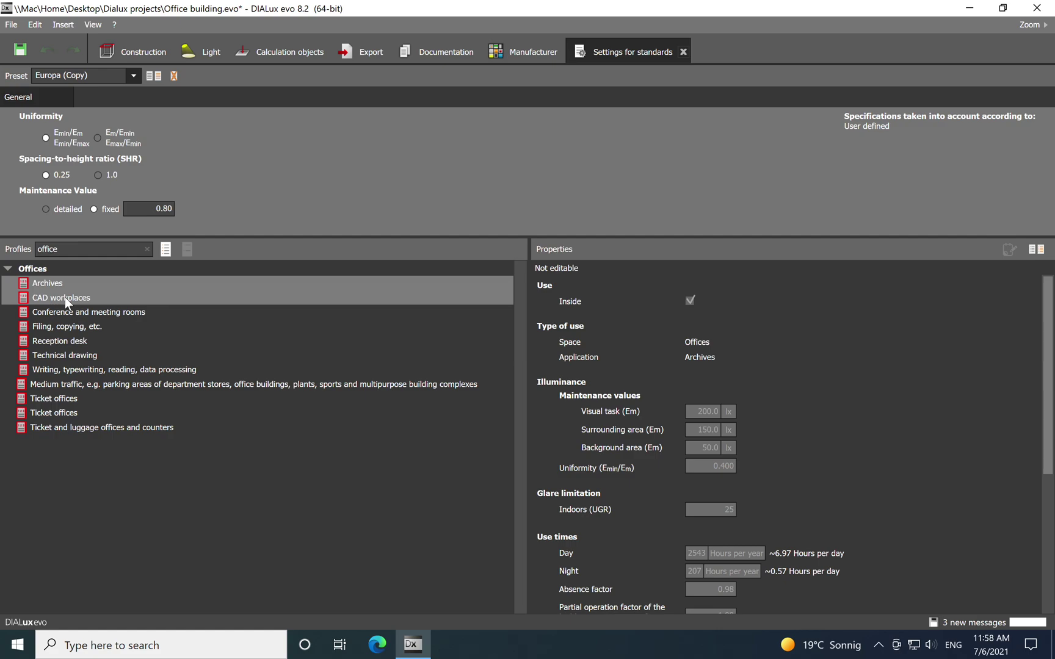
click(65, 298)
click(66, 309)
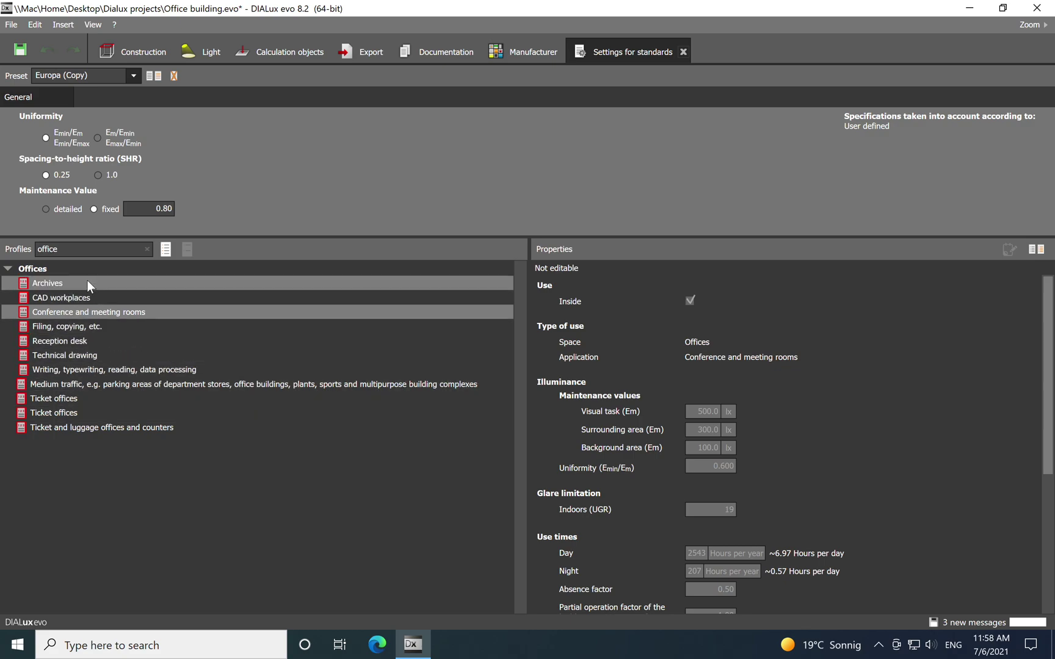
Step: Search the profiles for "cant" and review all properties of the Canteens, pantries profile
double_click(89, 251)
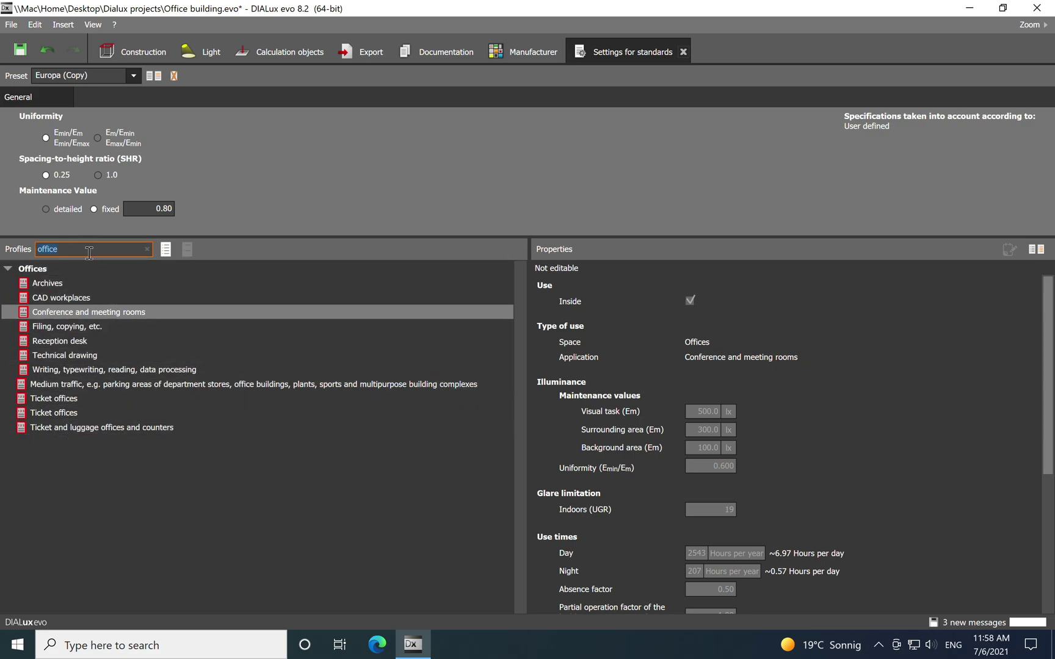
key(BackSpace)
text(ca)
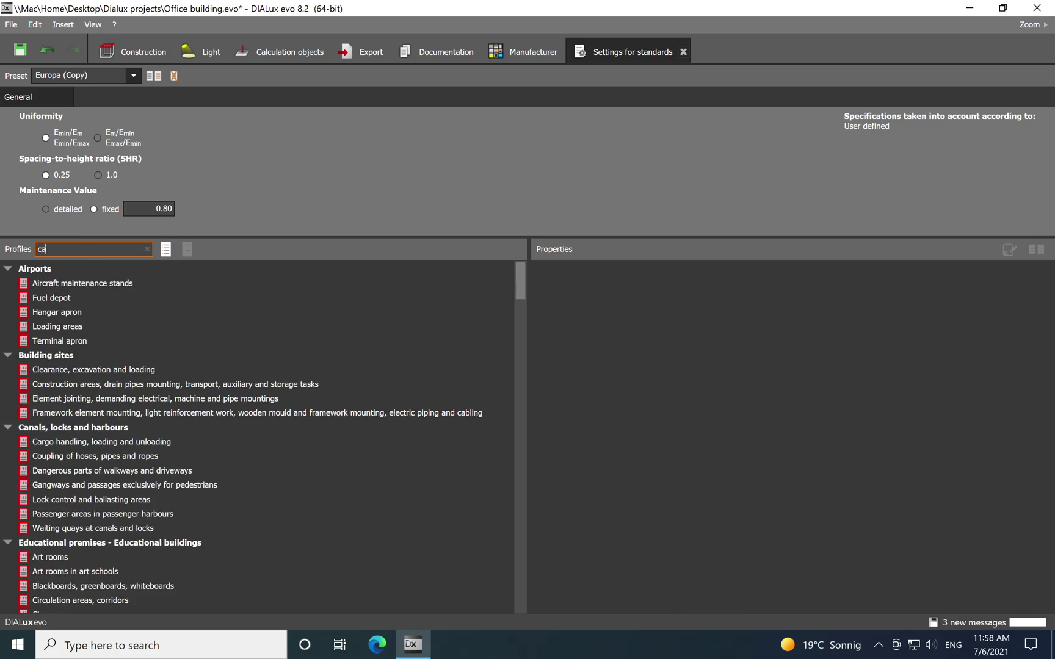
text(nt)
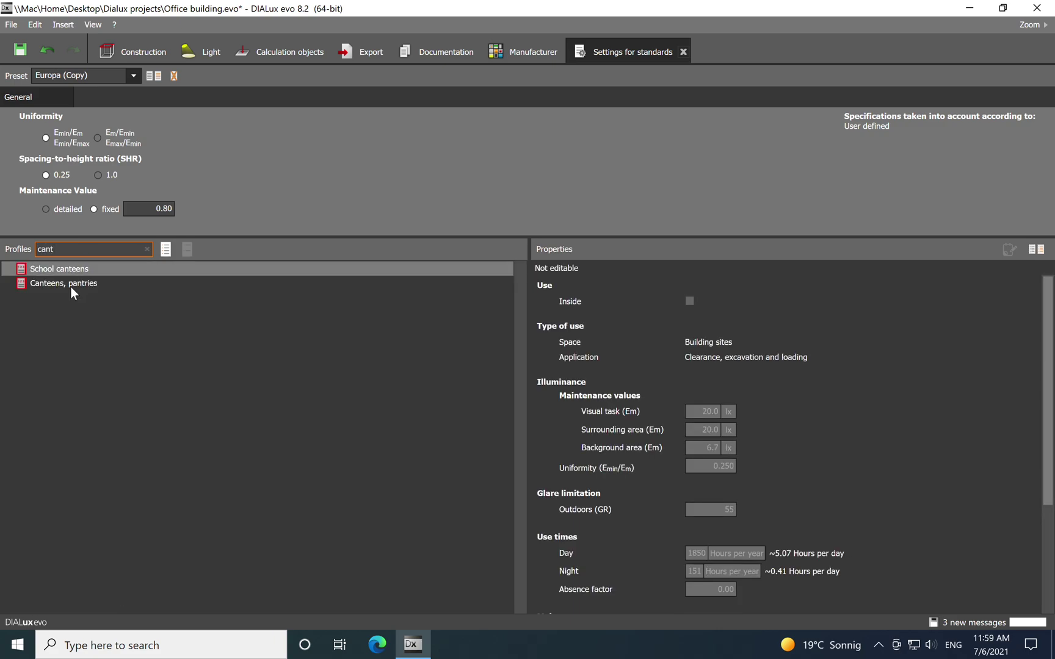
click(65, 286)
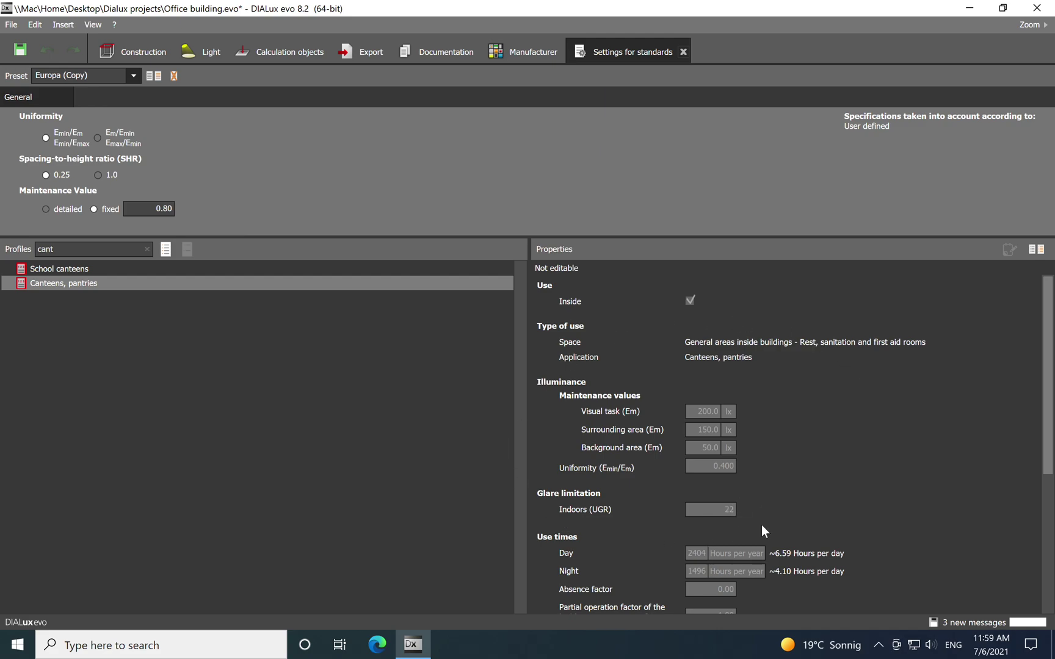
scroll(882, 455, down, 5)
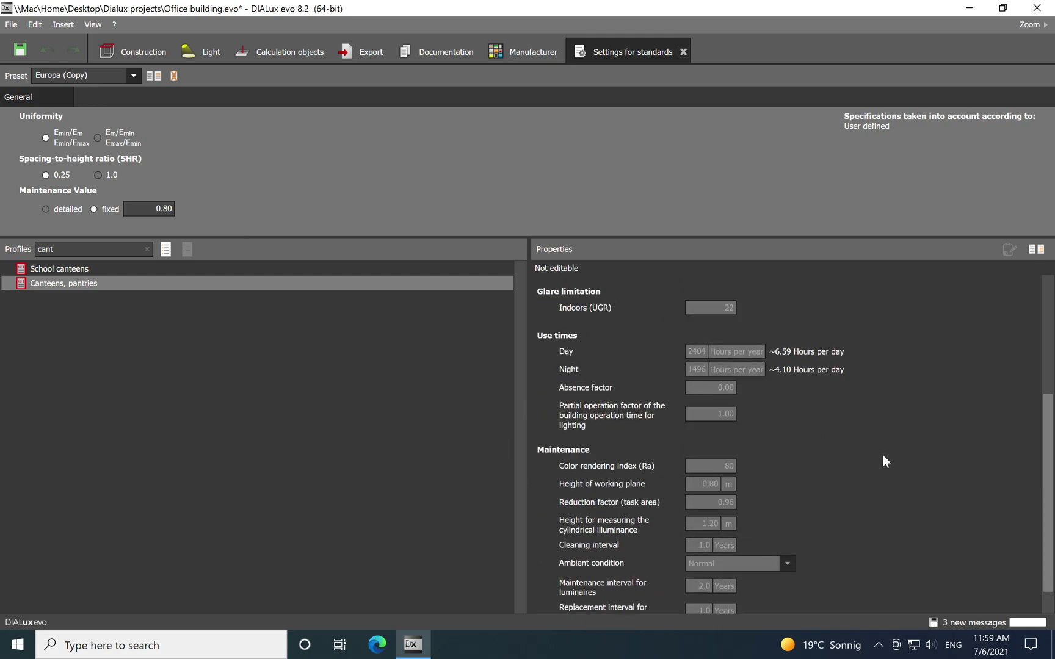
scroll(886, 462, down, 1)
scroll(885, 462, up, 5)
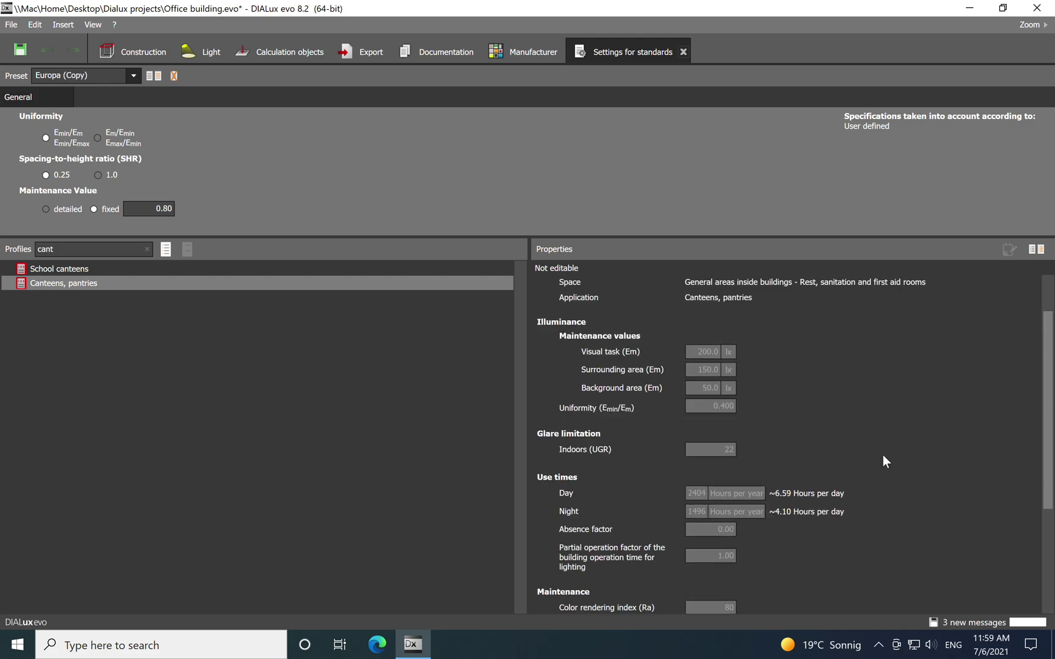
scroll(885, 462, up, 2)
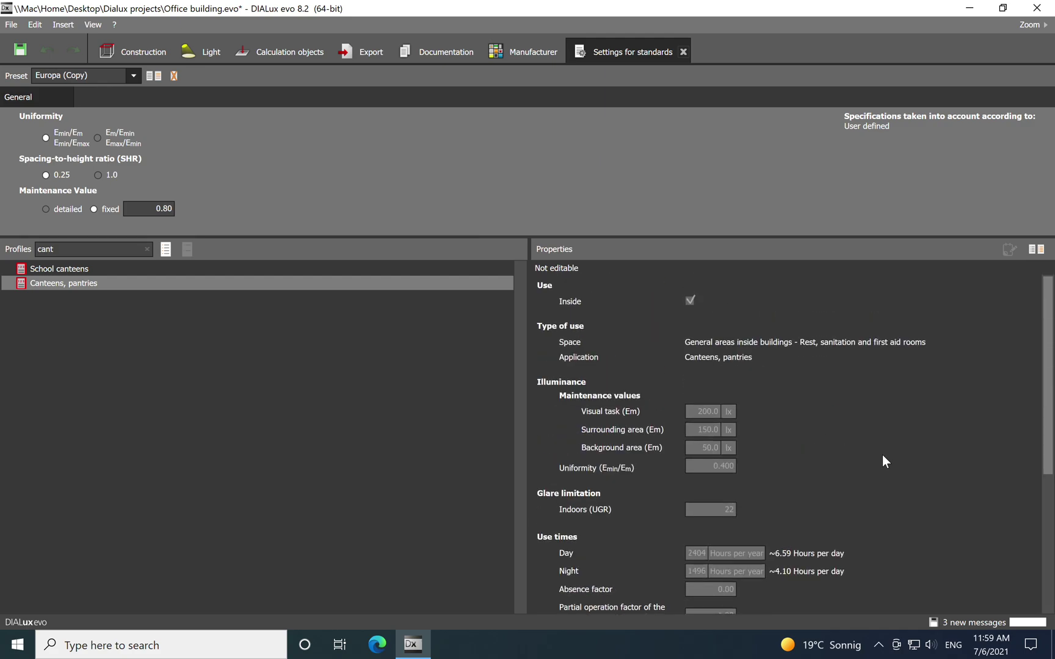
Step: Return to the building's construction view, hide the results overview, and inspect the calculated lighting in the meeting rooms and offices
click(143, 53)
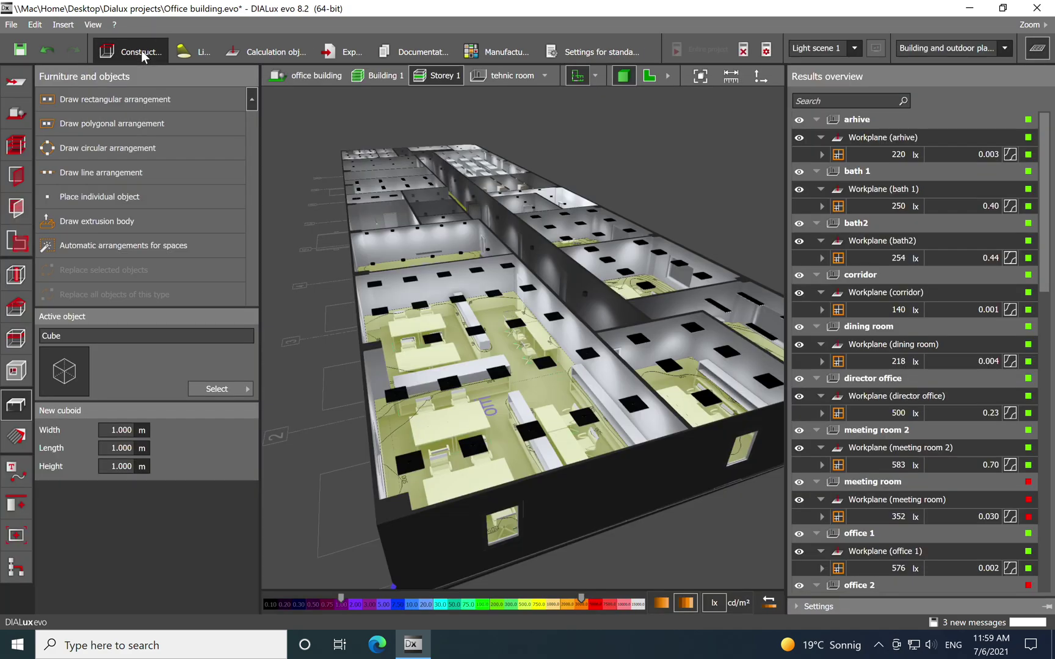
click(1037, 49)
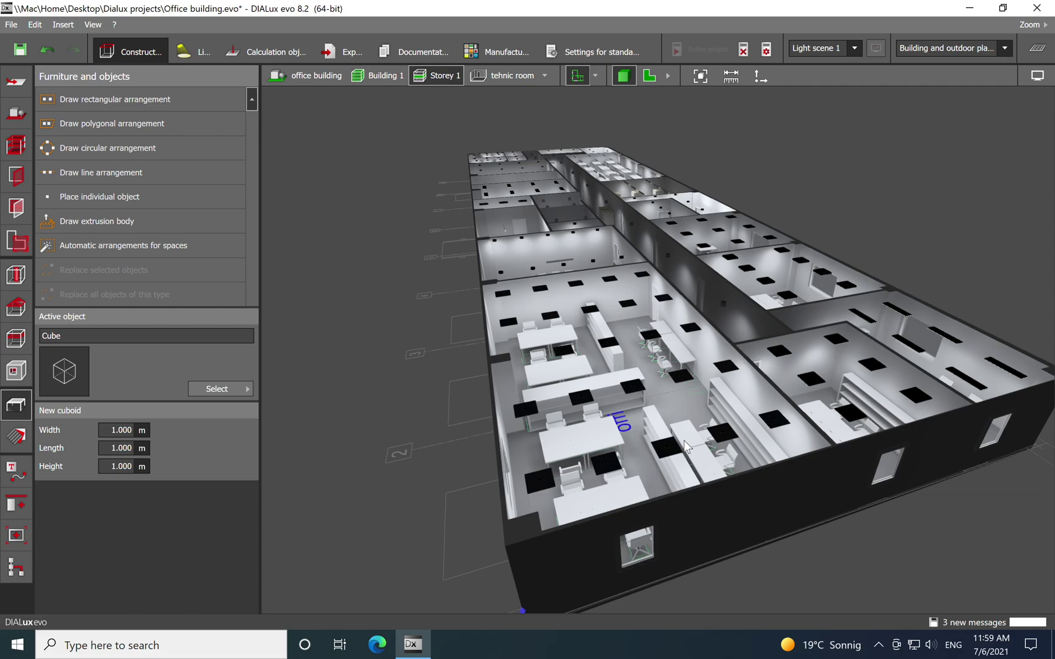
drag(685, 444, 580, 432)
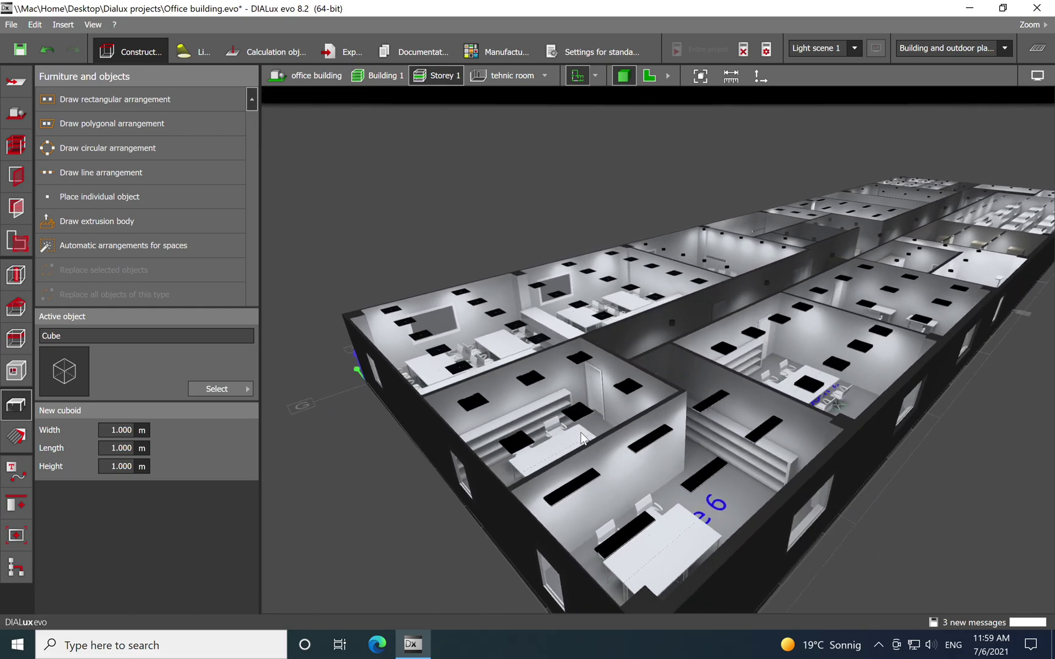
drag(715, 420, 602, 456)
drag(755, 362, 706, 324)
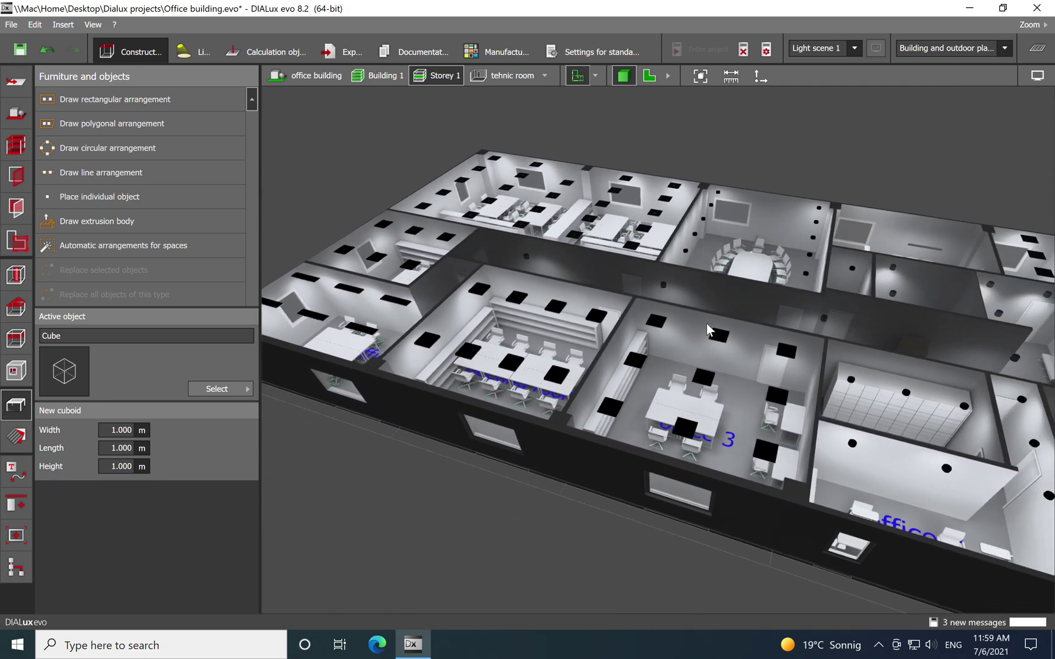
drag(914, 357, 720, 364)
drag(660, 391, 676, 398)
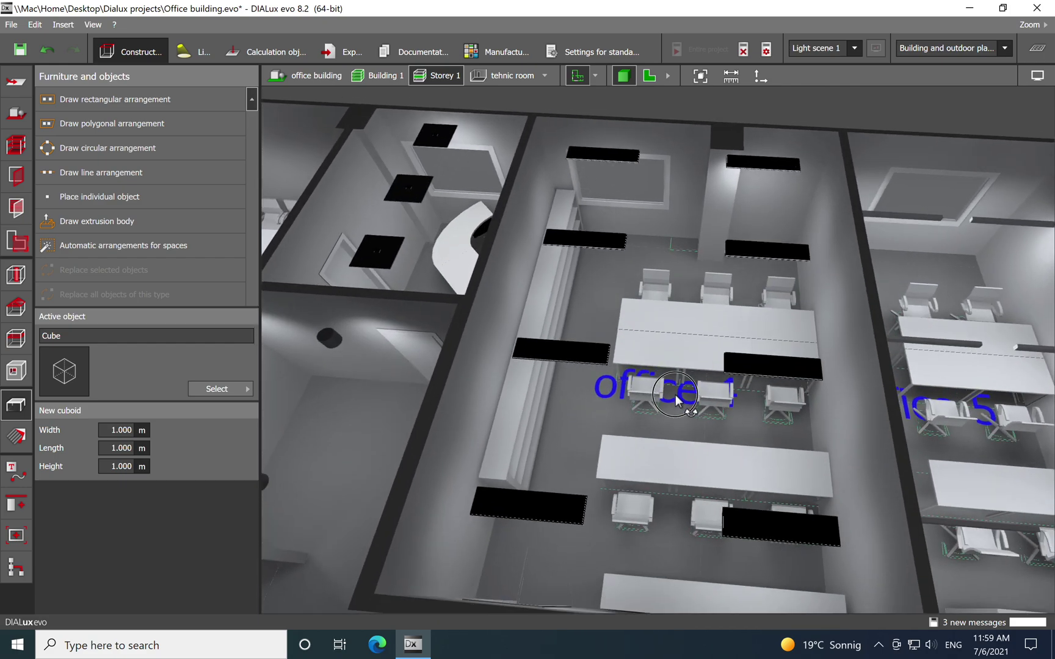
Step: Open office 4 on its own in 3D and inspect its calculated lighting from inside and from several angles
click(543, 75)
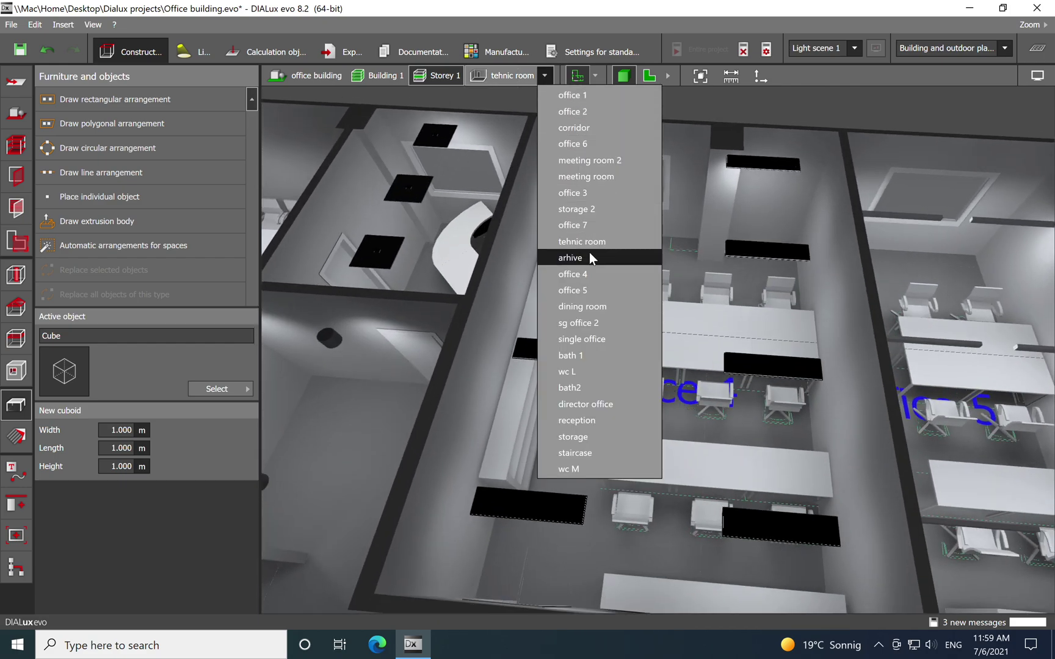
click(588, 276)
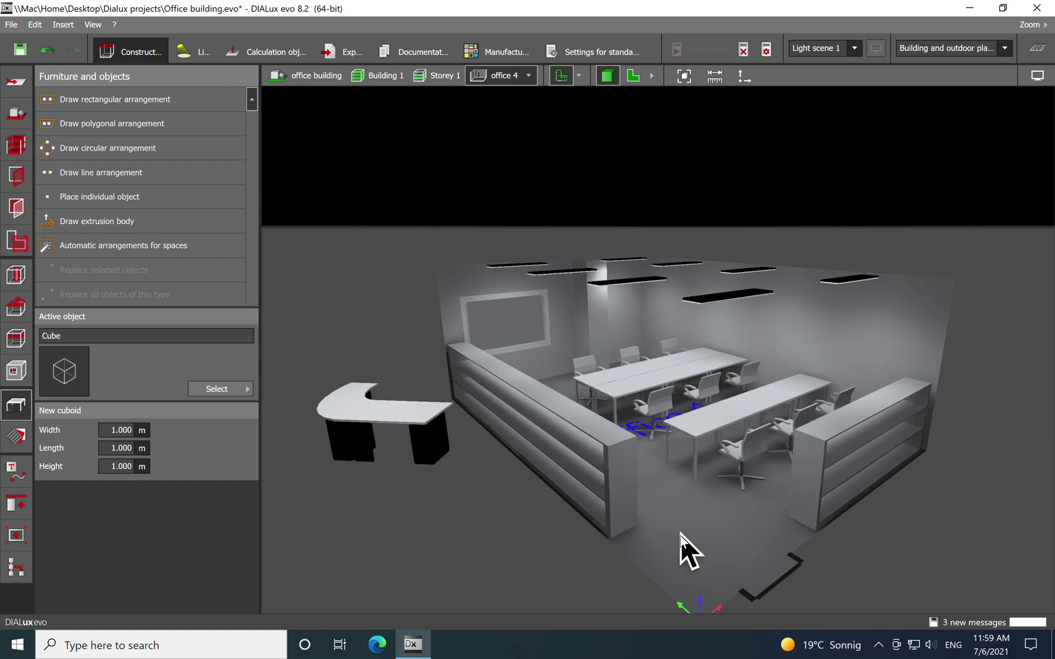
drag(699, 536, 640, 512)
scroll(621, 462, up, 6)
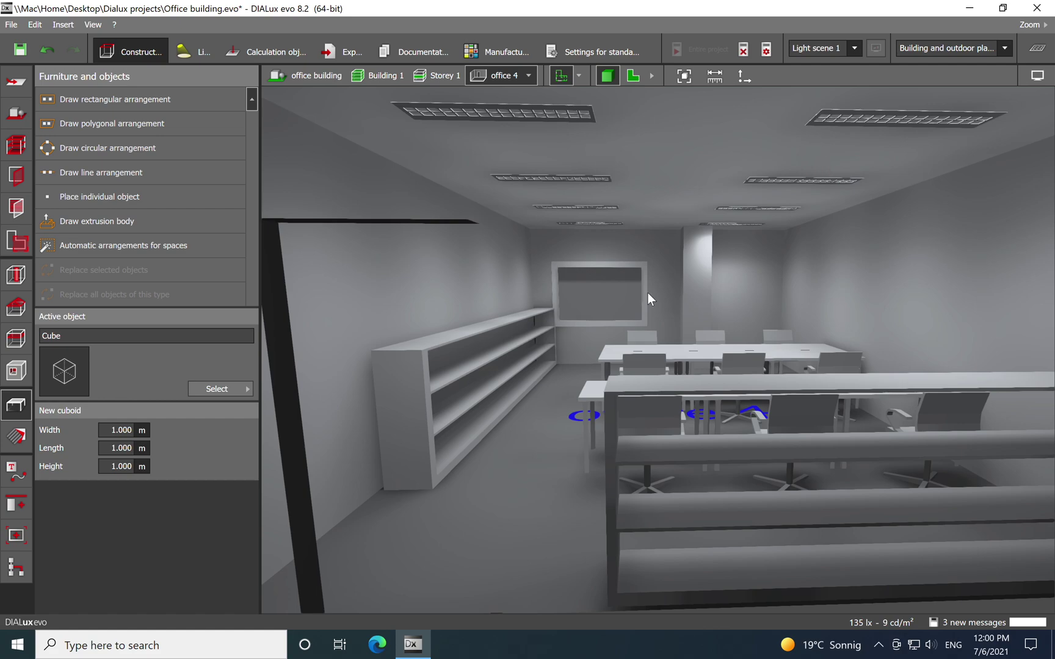
drag(628, 430, 618, 492)
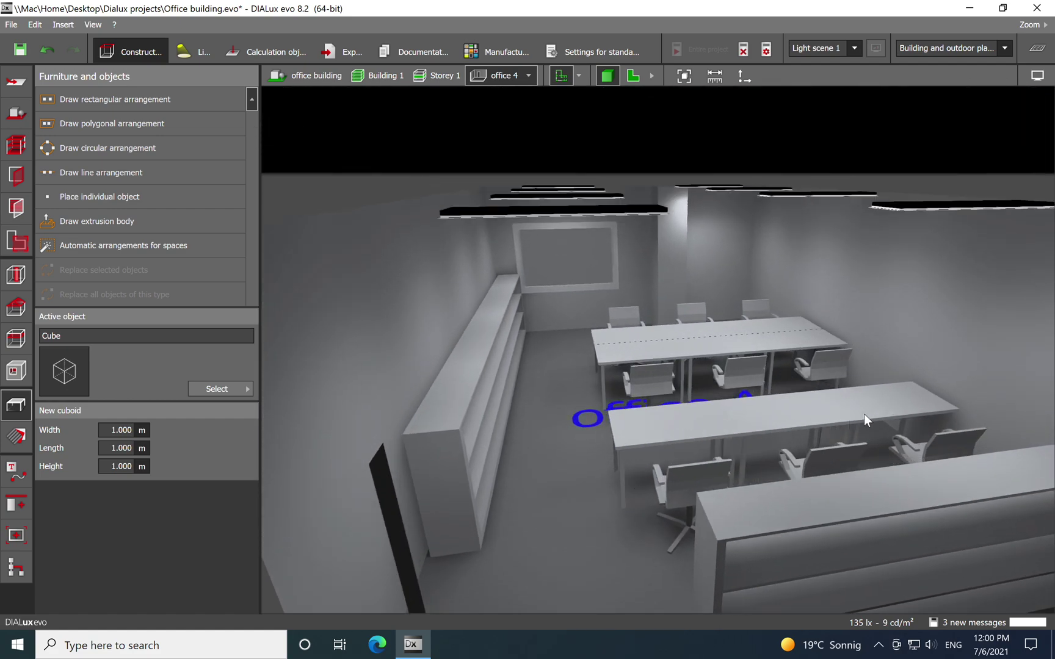
scroll(635, 296, down, 4)
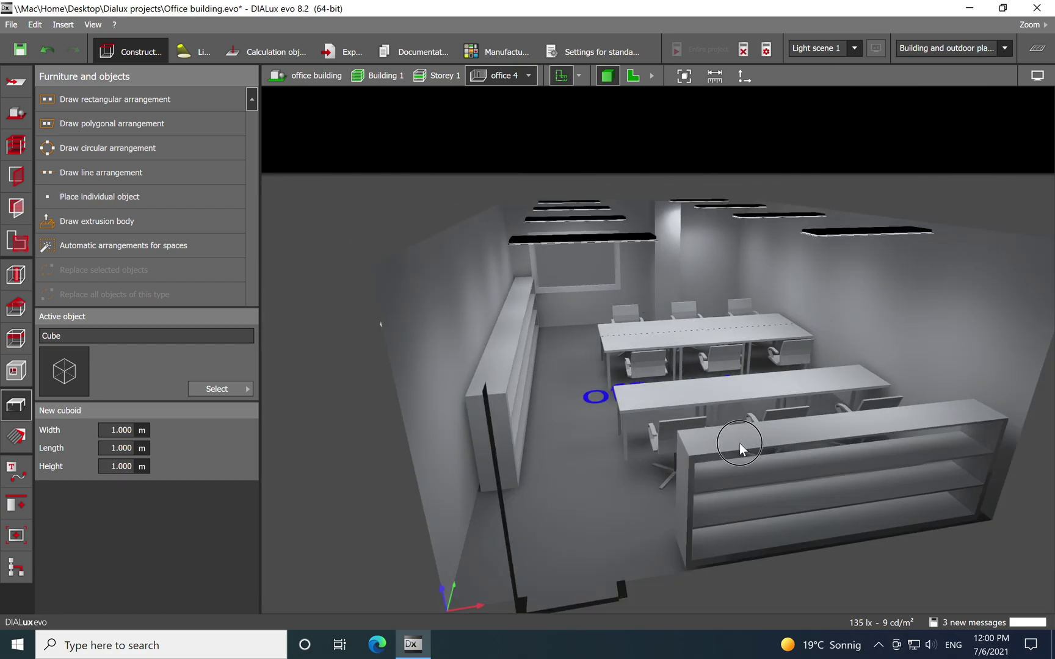
drag(739, 443, 582, 443)
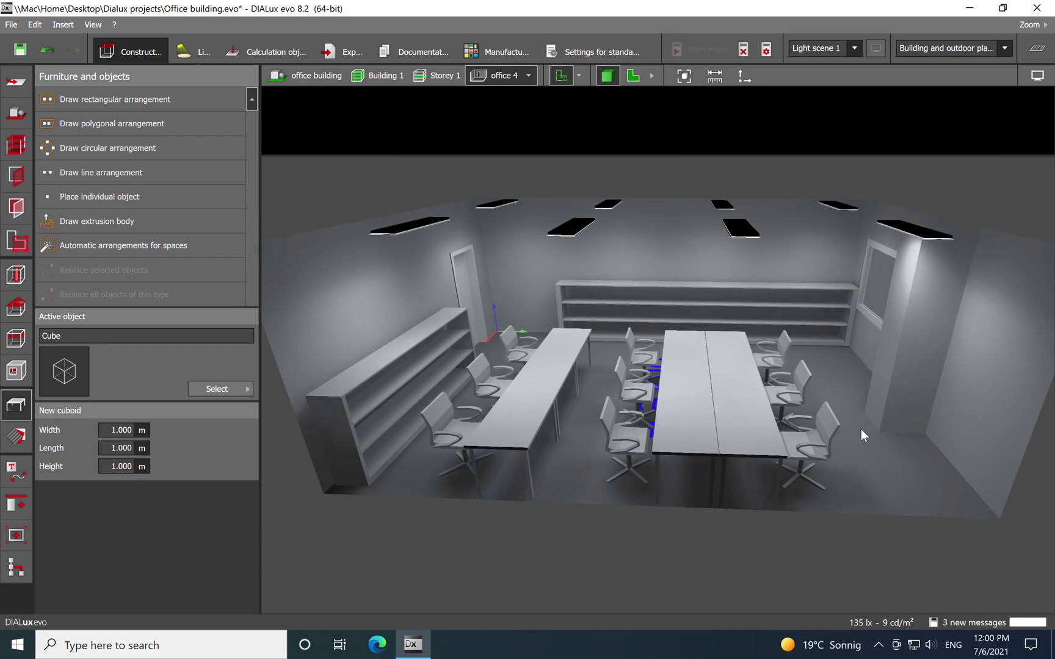
drag(718, 397, 722, 407)
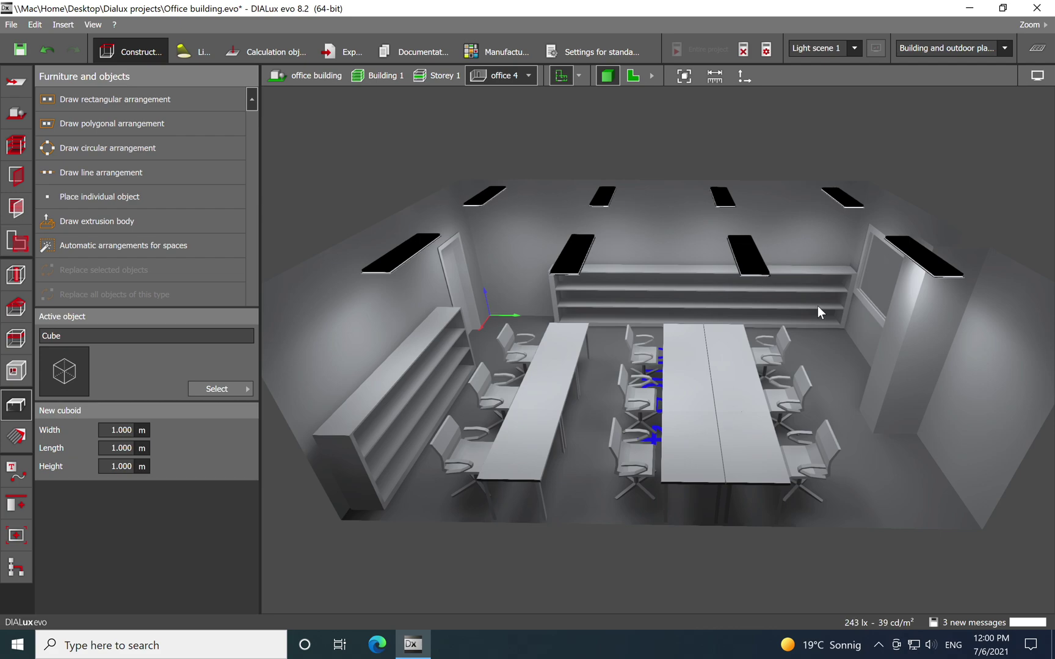
Step: Show office 4 in floor plan and select its space to view the workplane isolines and settings
click(633, 76)
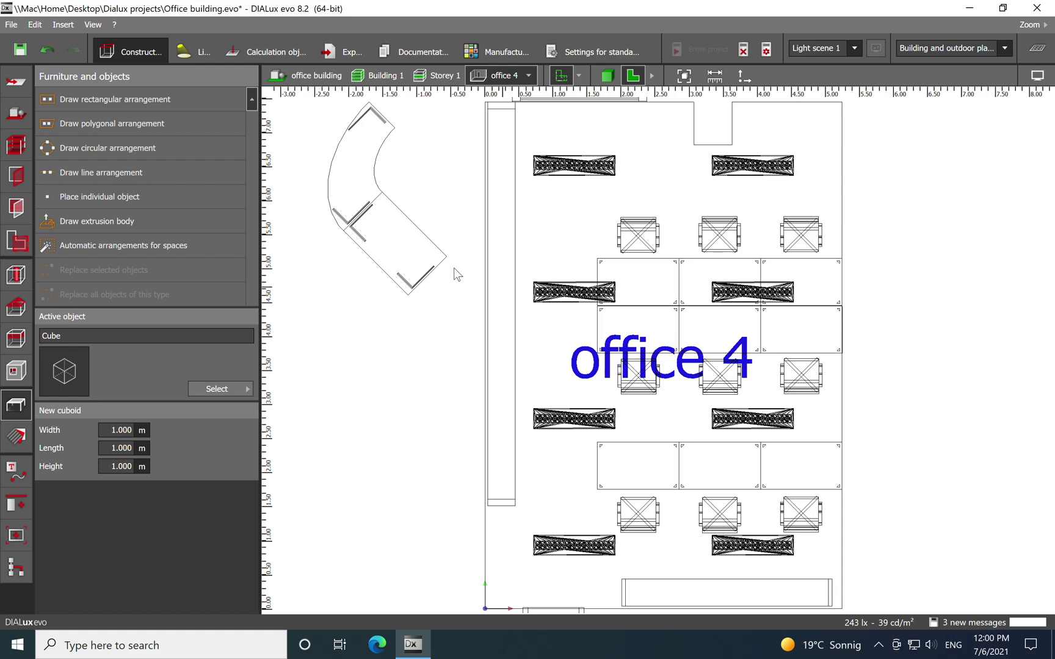
click(15, 241)
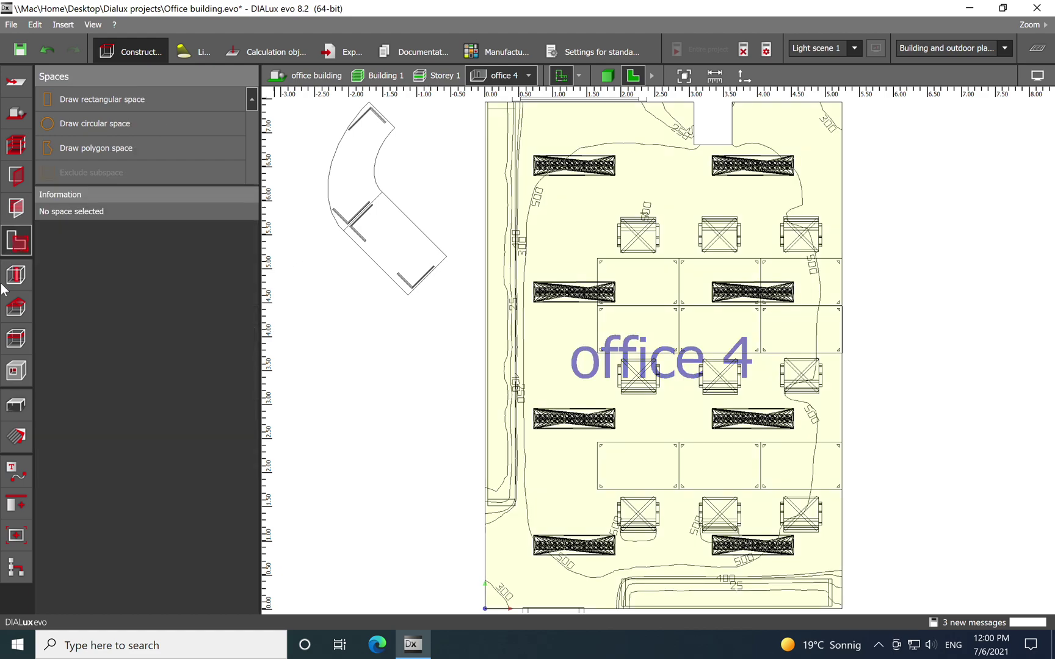
click(577, 209)
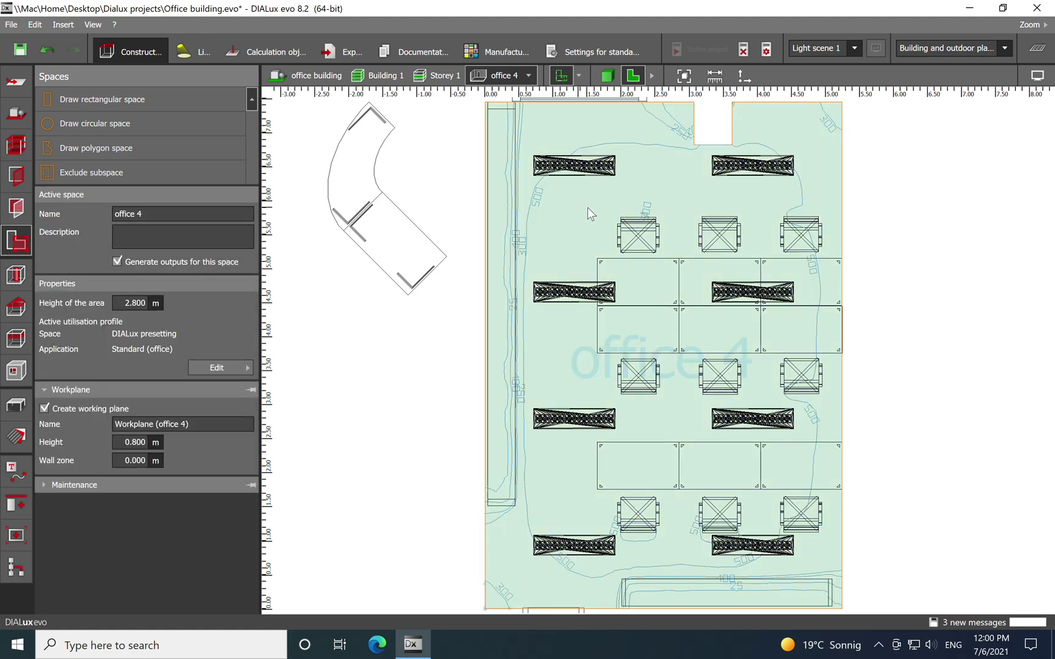
Step: Try to set the wall zone of office 4's workplane to 0.500 m, declining to invalidate the results
click(136, 463)
click(137, 466)
key(Return)
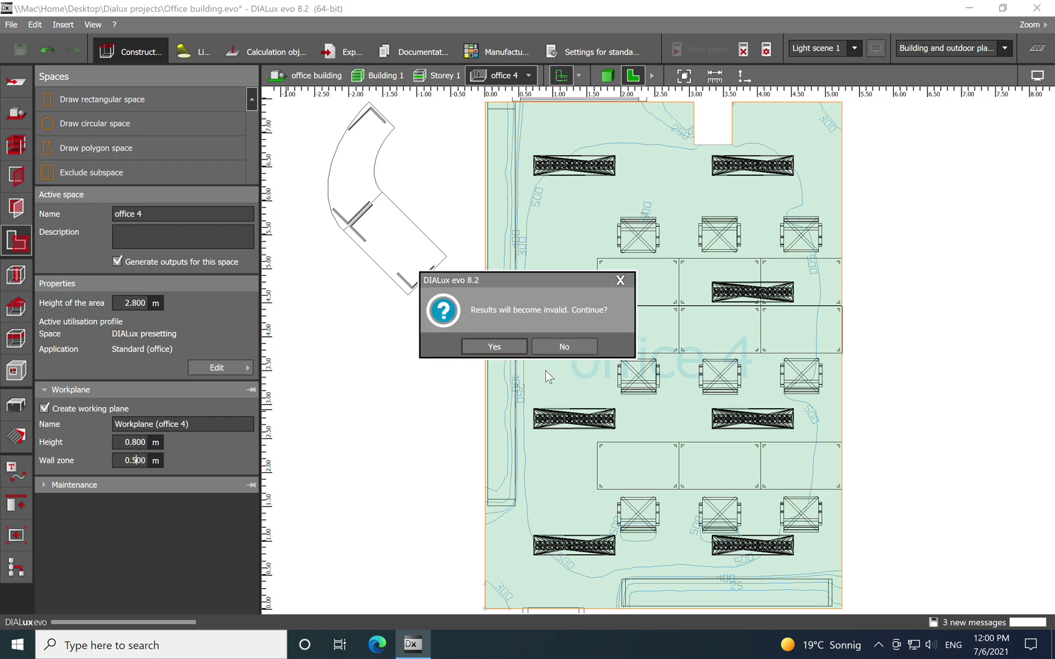
click(586, 347)
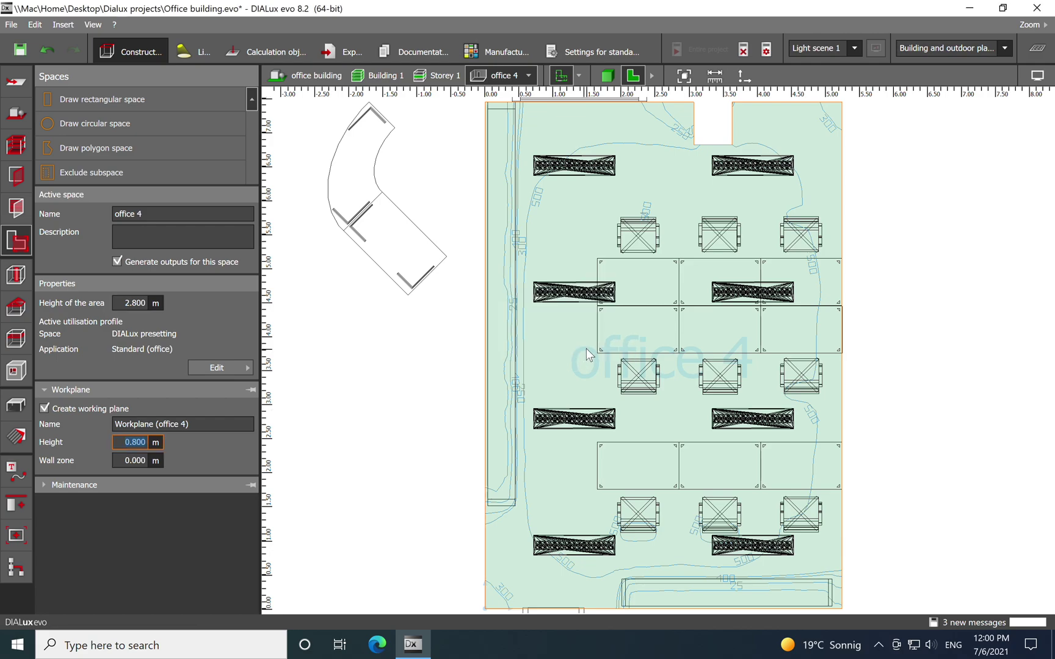
Step: Open sg office 2 in floor plan and examine its workplane, wall zone and illuminance isolines
click(527, 75)
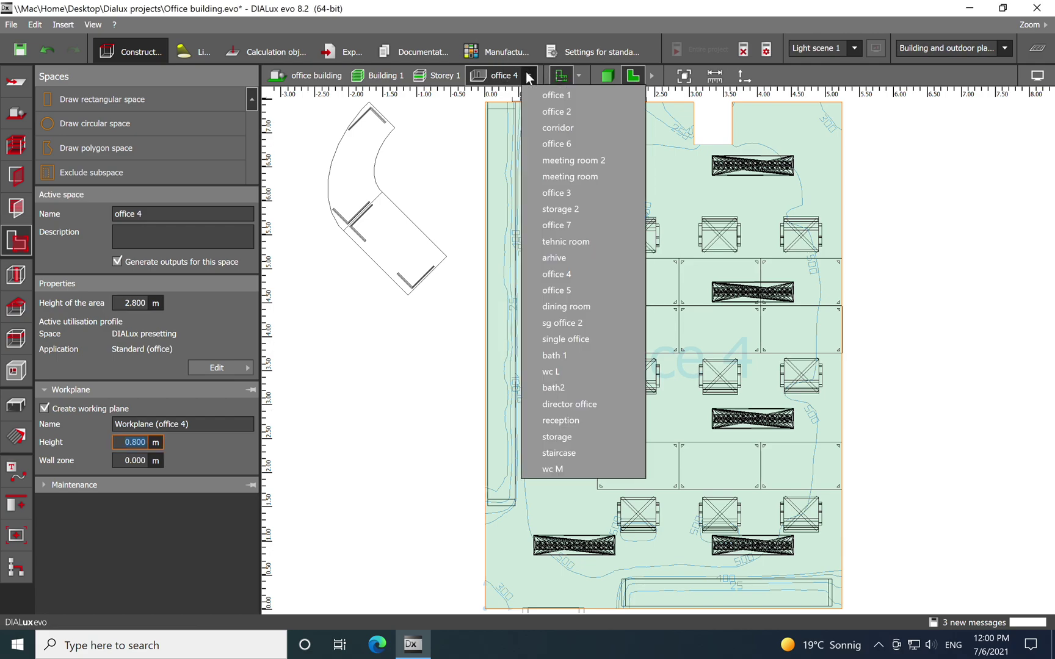
click(558, 322)
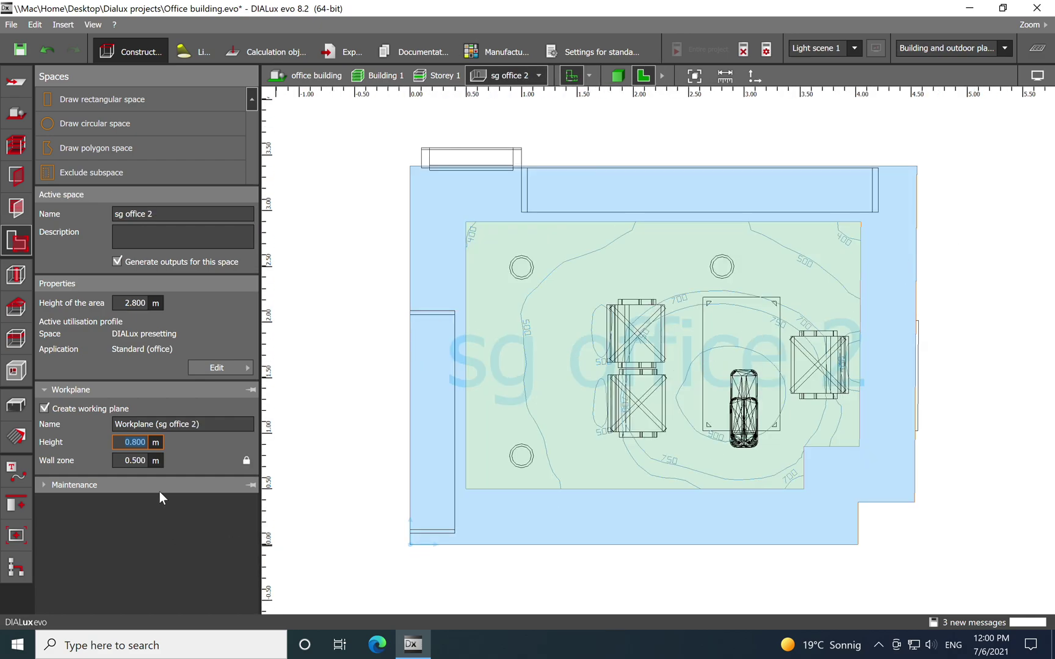
click(308, 495)
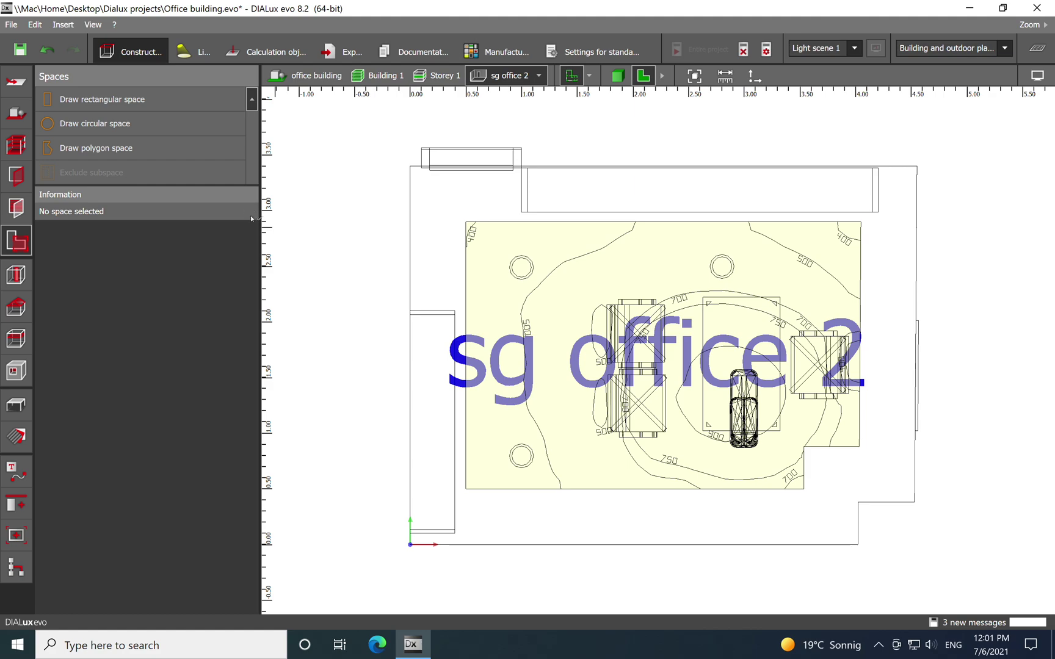
click(555, 294)
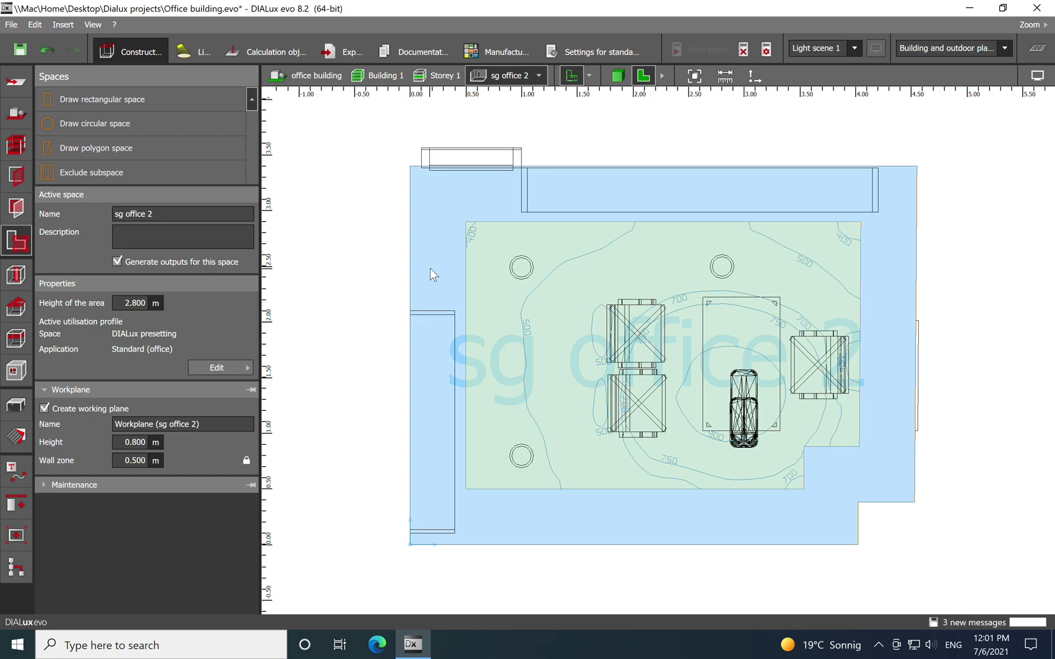
Step: Return to the full Storey 1 plan, switch to light planning, and examine the luminaire layout in offices 2 and 6
click(447, 77)
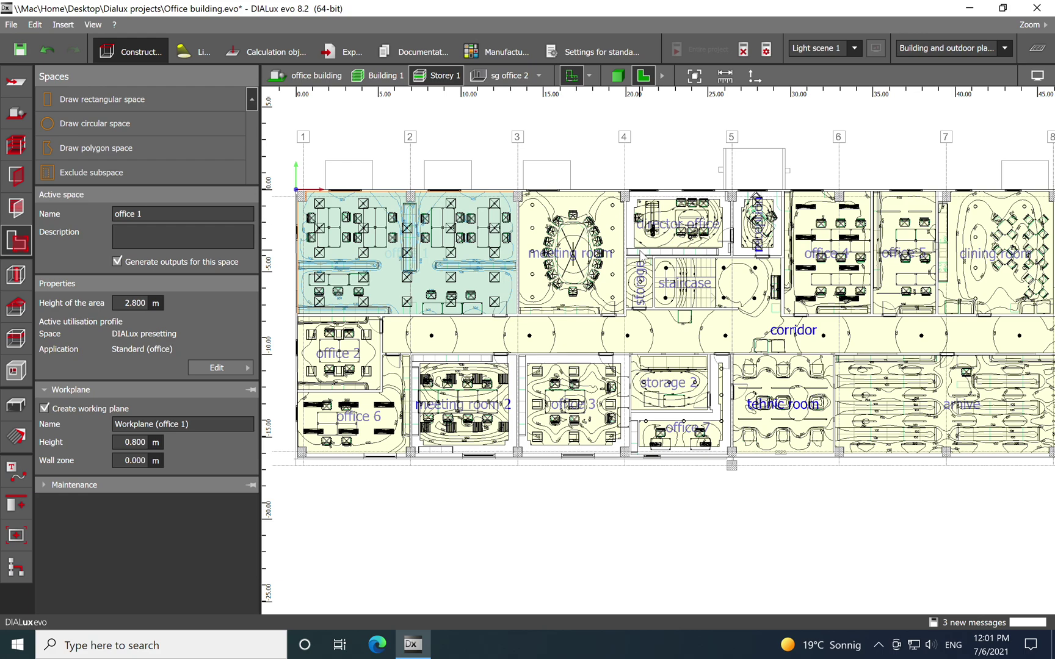
click(586, 145)
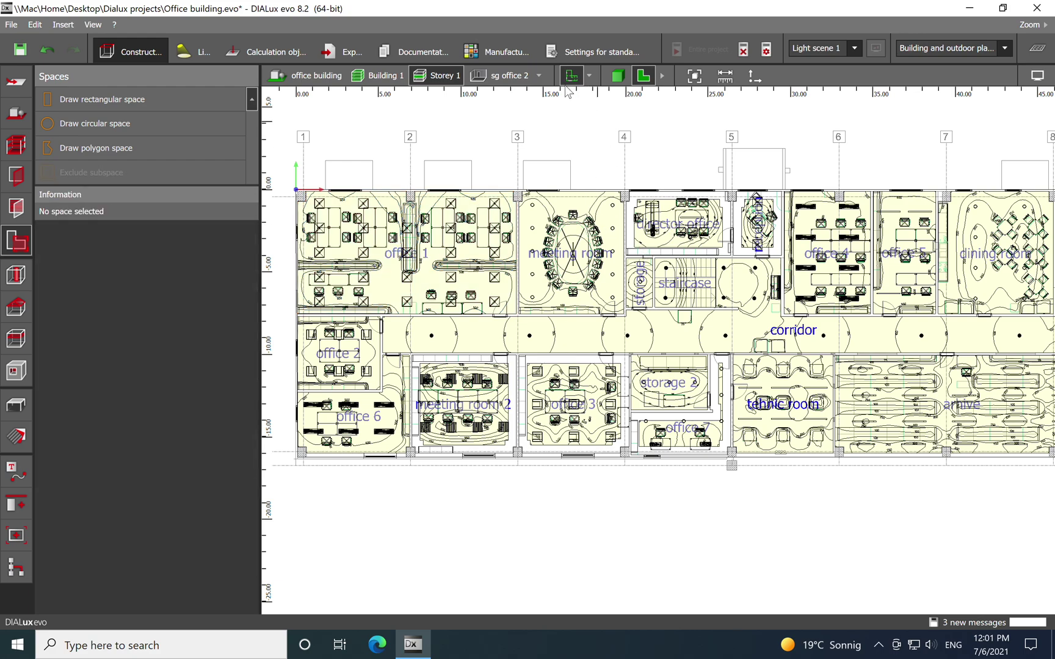
click(197, 52)
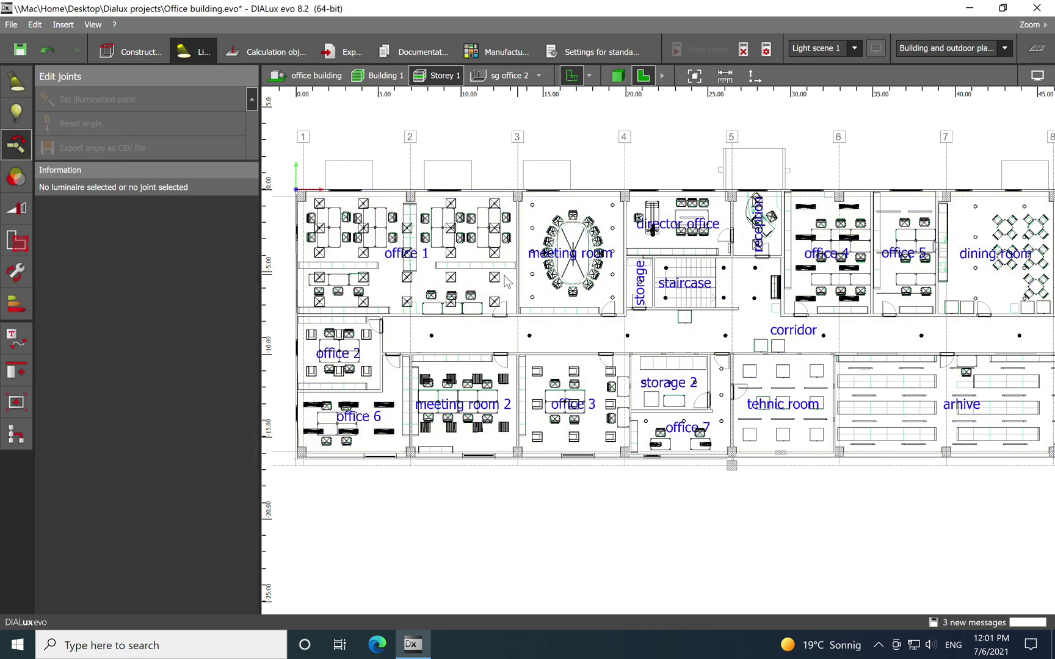
scroll(496, 251, up, 1)
scroll(724, 221, up, 1)
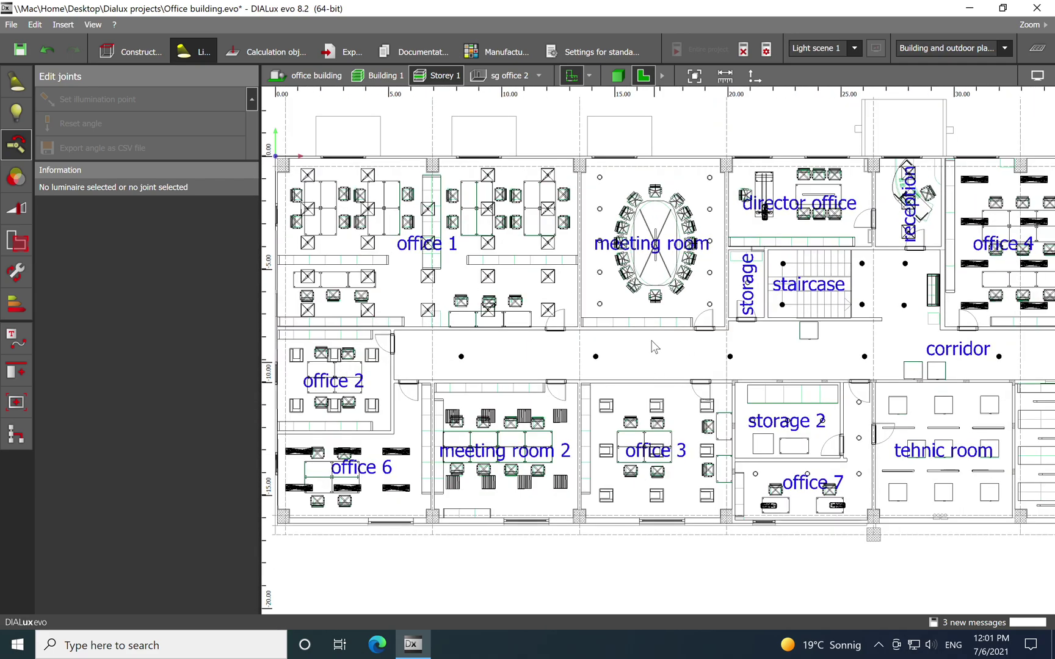
scroll(655, 347, up, 4)
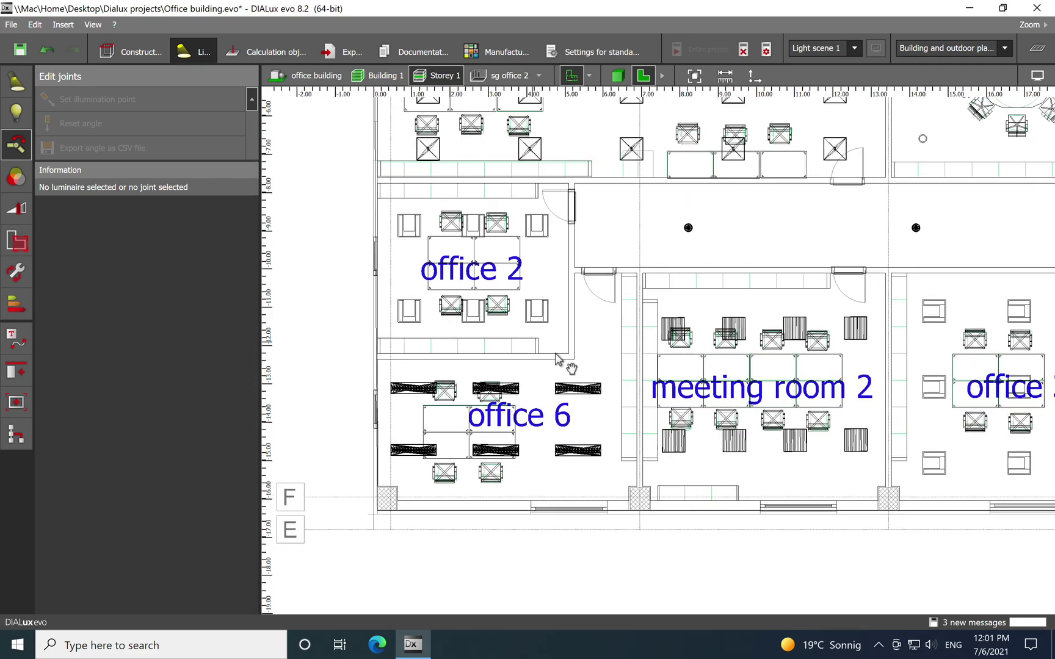
scroll(556, 357, up, 5)
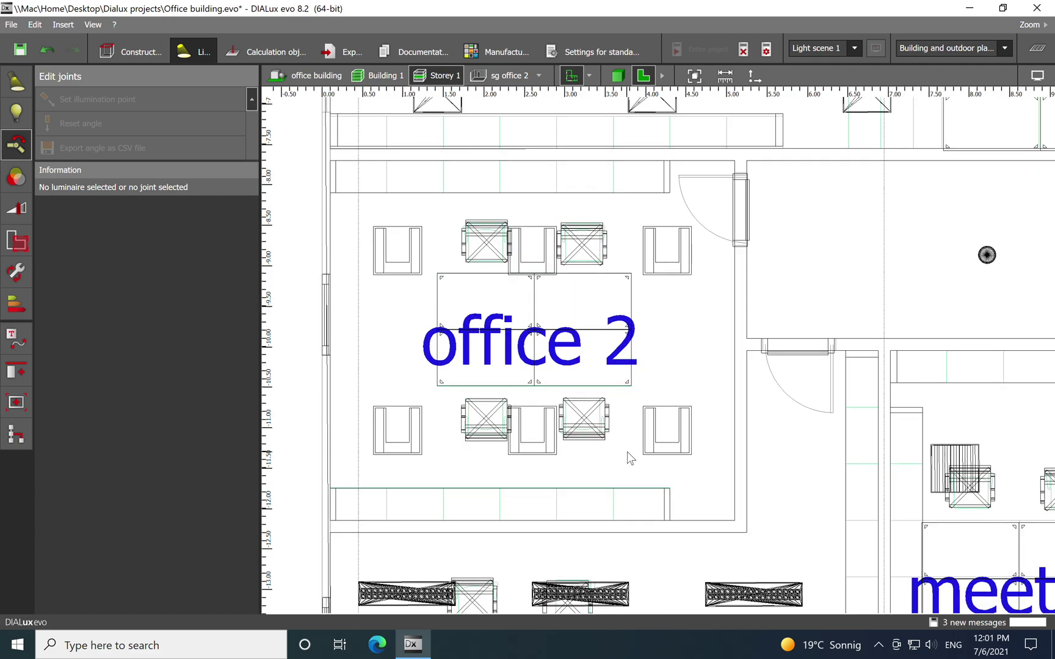
Step: Display Storey 1 in 3D and inspect the calculated lighting in office 2, office 6 and meeting room 2
click(617, 75)
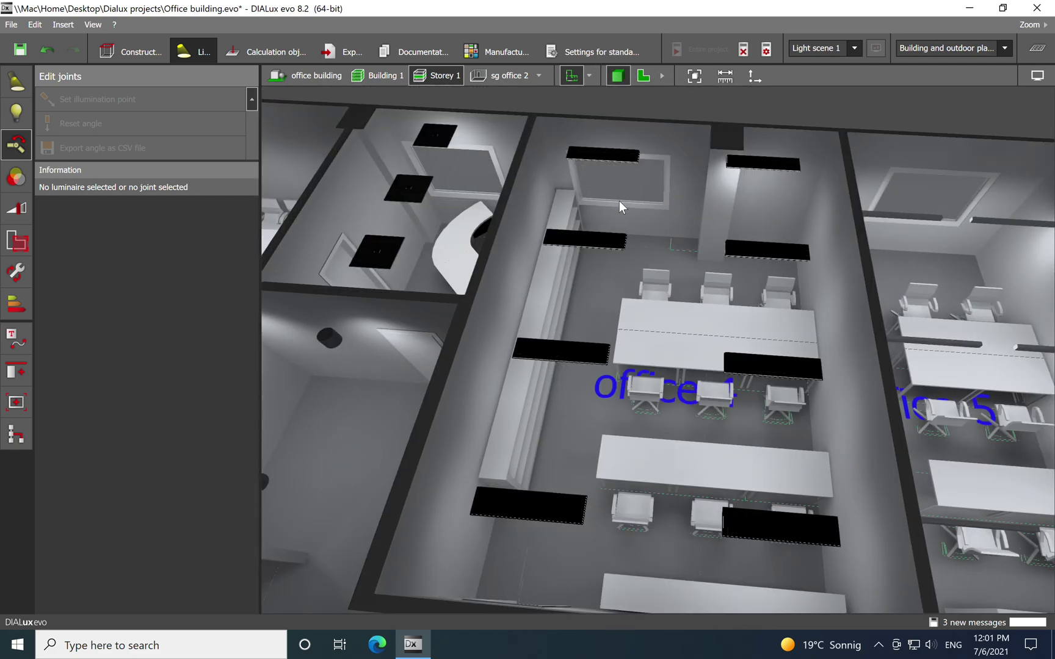
scroll(682, 297, down, 10)
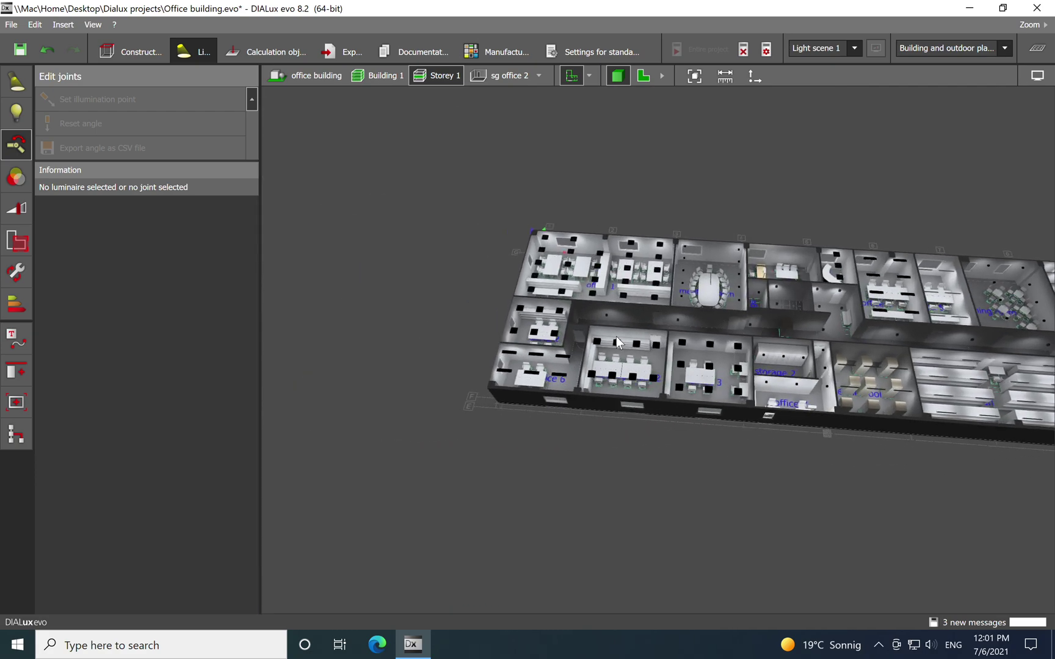
scroll(536, 363, up, 10)
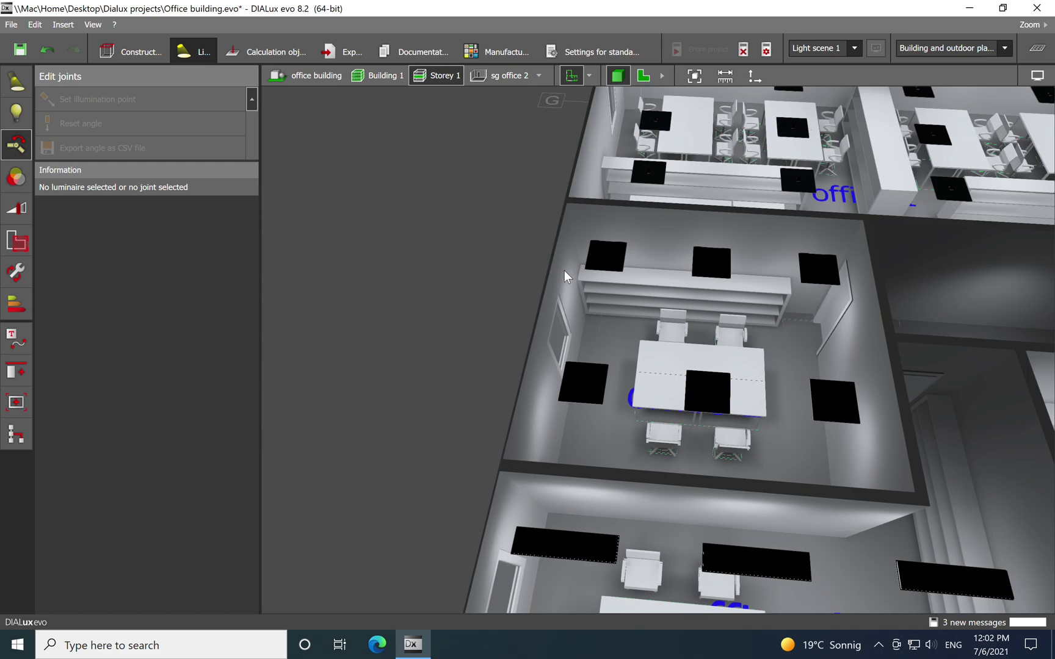
middle_drag(787, 432, 774, 366)
scroll(775, 399, down, 3)
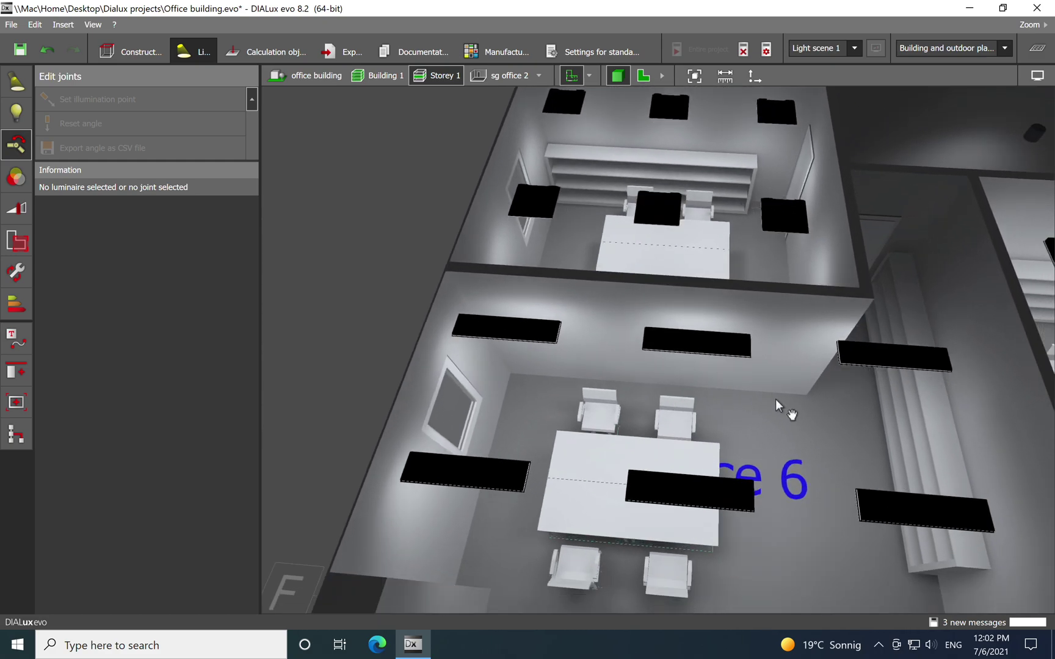
scroll(751, 354, up, 4)
scroll(743, 378, down, 6)
scroll(743, 378, up, 2)
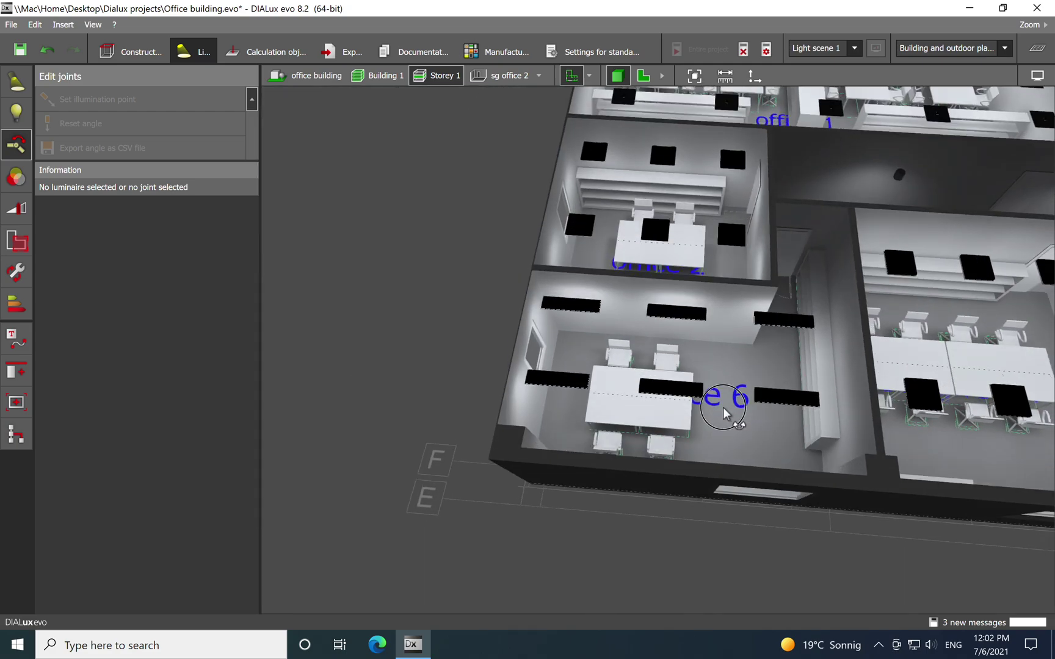
middle_drag(769, 384, 574, 367)
scroll(703, 333, up, 3)
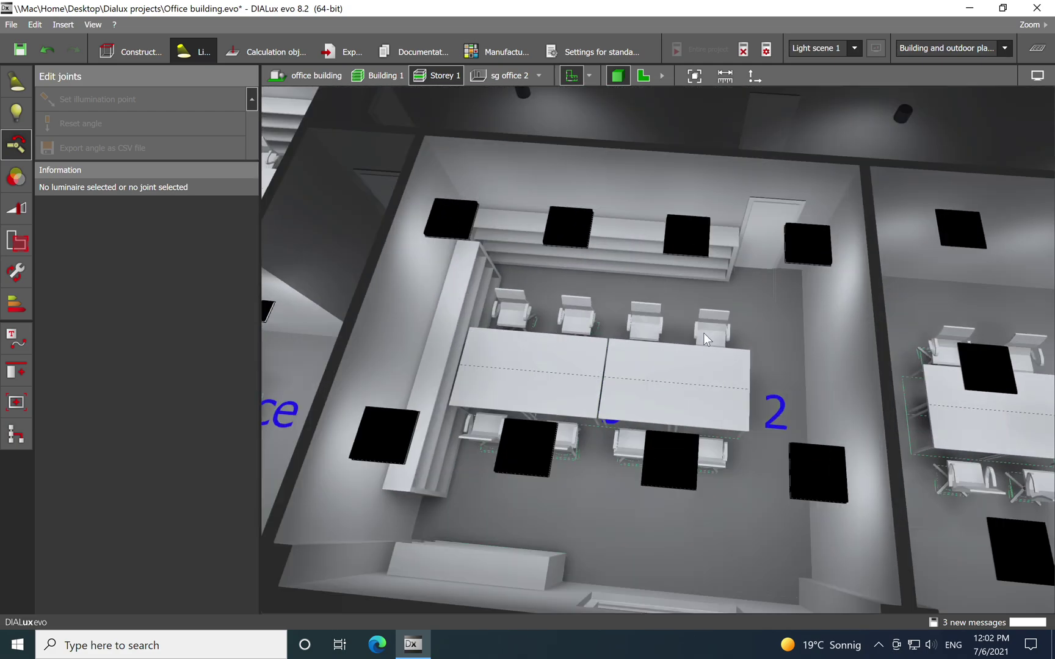
Step: Select the luminaire arrangement in meeting room 2 and examine its light distribution from different angles
click(694, 244)
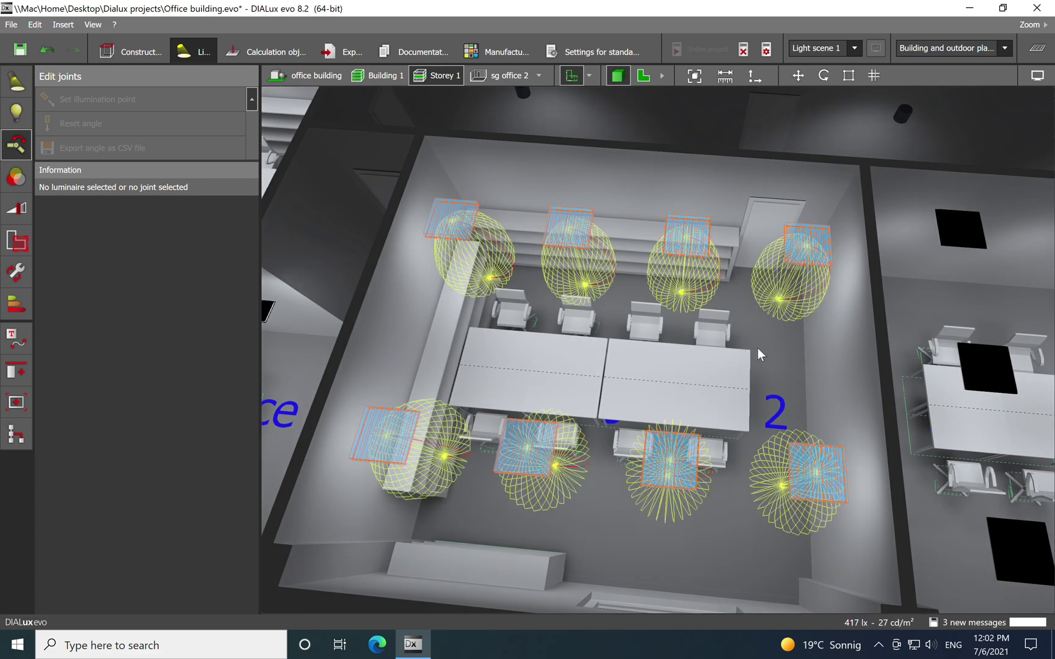
right_drag(757, 348, 697, 497)
right_drag(681, 459, 692, 512)
scroll(752, 352, down, 3)
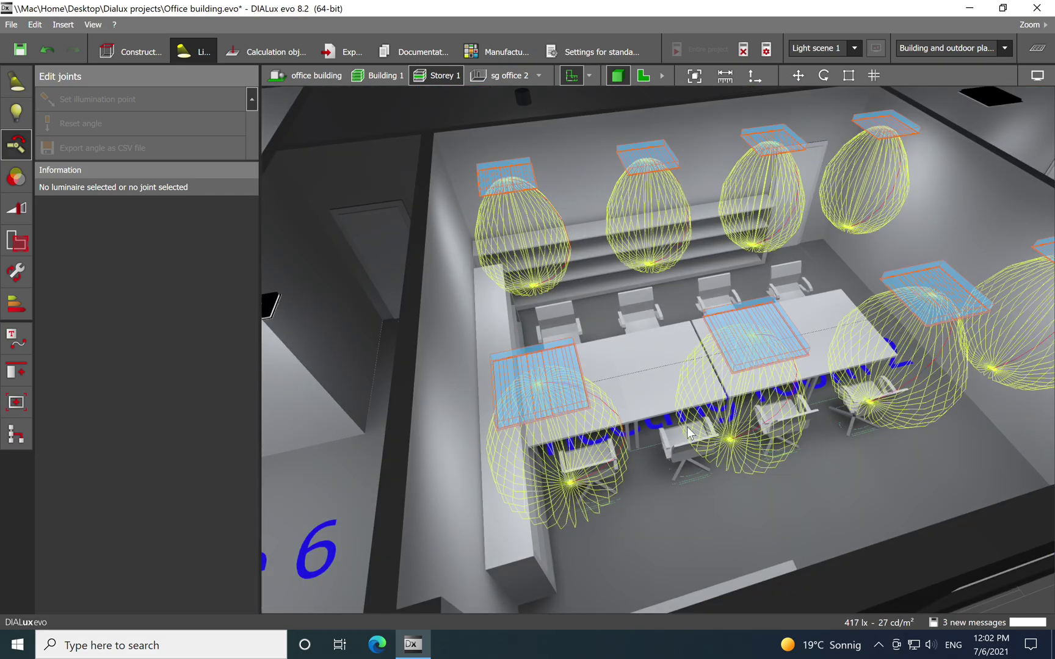
scroll(714, 450, up, 3)
scroll(714, 451, down, 2)
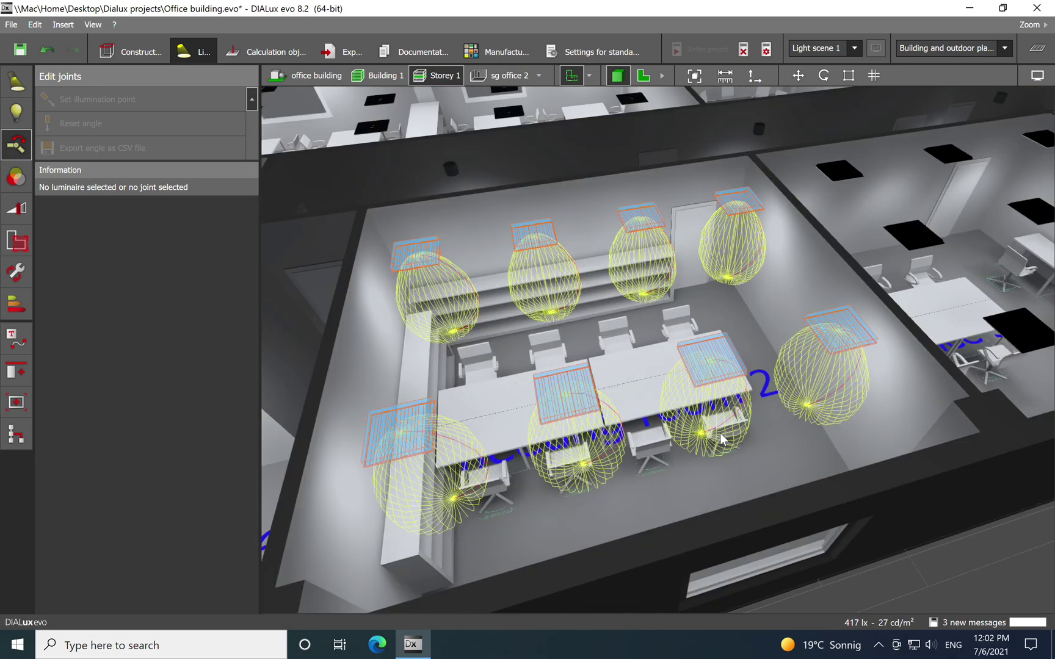
Step: Select the luminaire arrangement in office 3 and examine its light distribution
right_drag(771, 452, 861, 415)
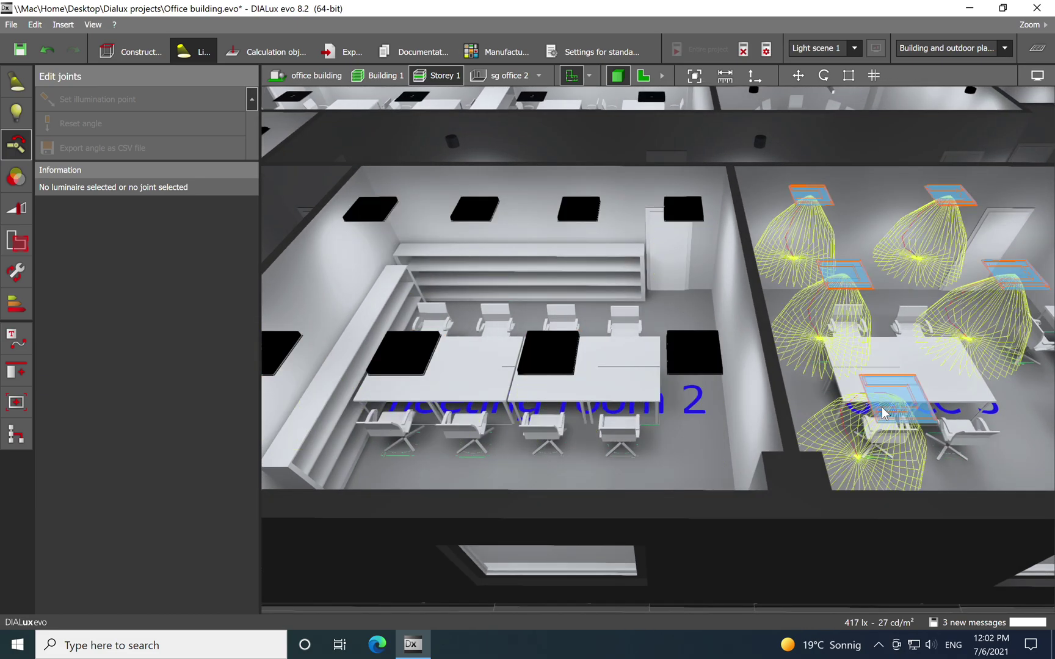
drag(883, 419, 819, 403)
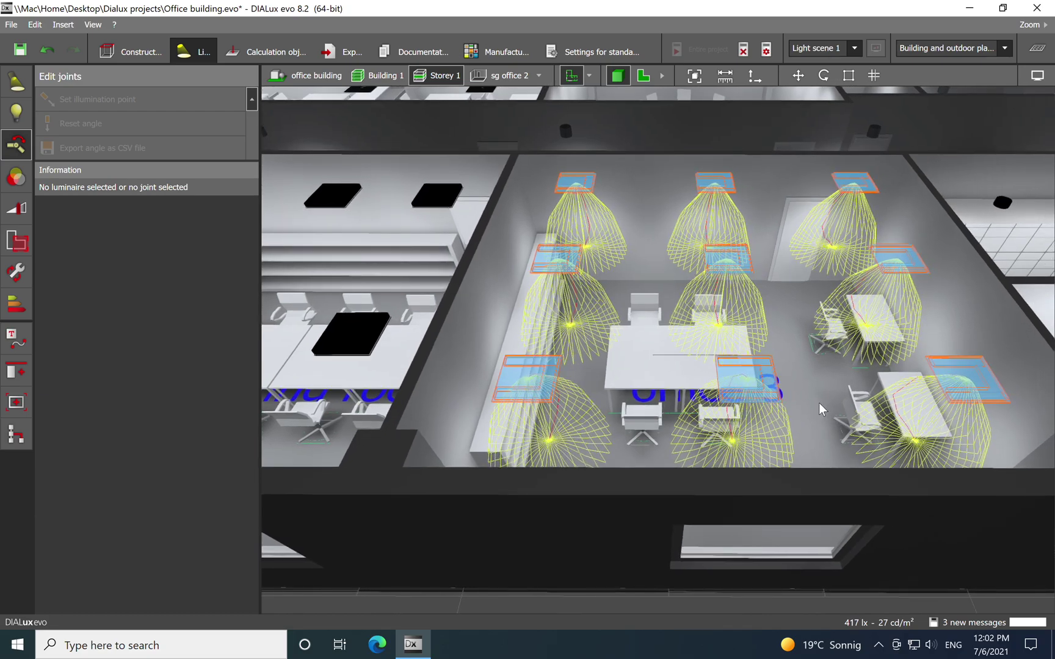
scroll(824, 406, down, 3)
Step: Inspect the luminaires and calculated lighting in storage 2 and office 7
drag(822, 354, 660, 369)
scroll(771, 366, down, 1)
scroll(743, 402, up, 3)
scroll(834, 419, up, 2)
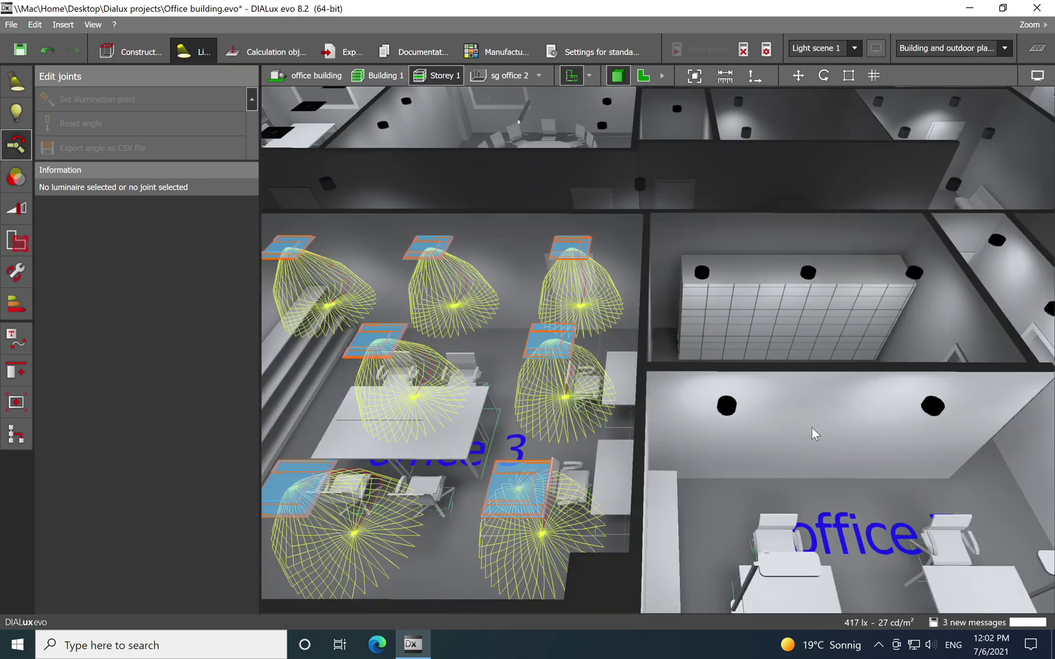
scroll(811, 431, down, 3)
scroll(854, 440, up, 3)
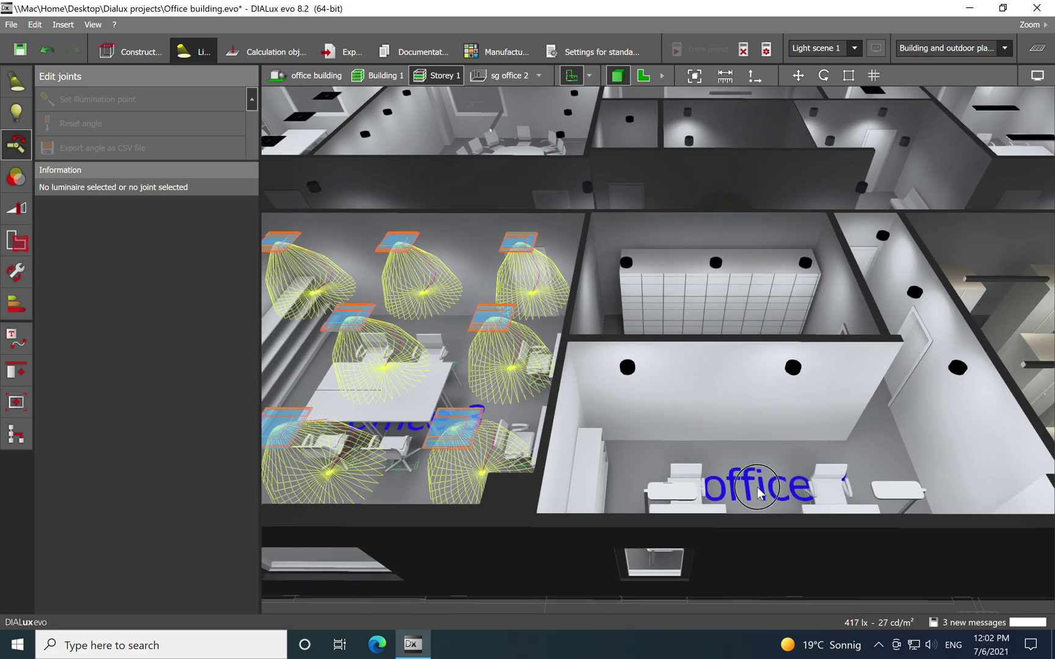
Step: Select the free-standing luminaire at a desk in office 7 and examine its light distribution from different angles
drag(760, 493, 989, 331)
scroll(990, 330, up, 2)
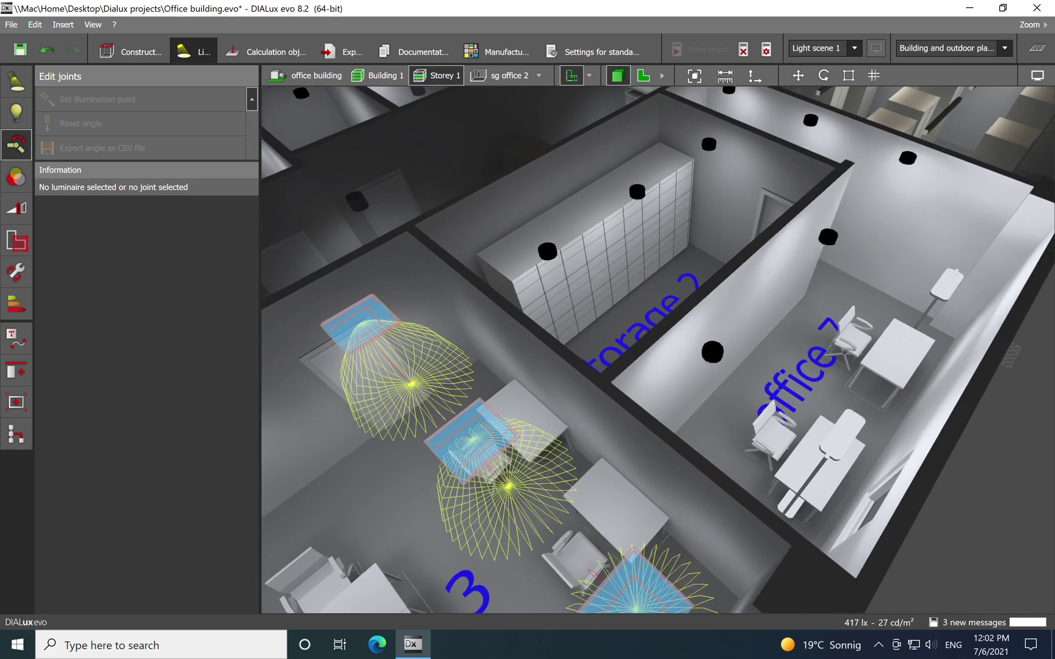
click(938, 368)
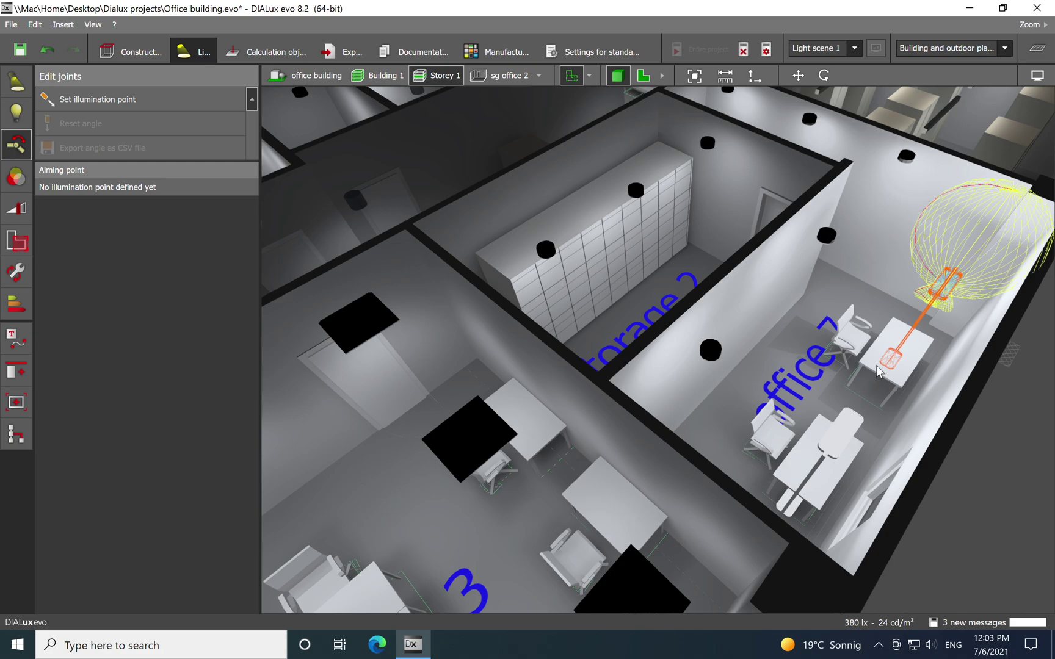
scroll(861, 376, down, 3)
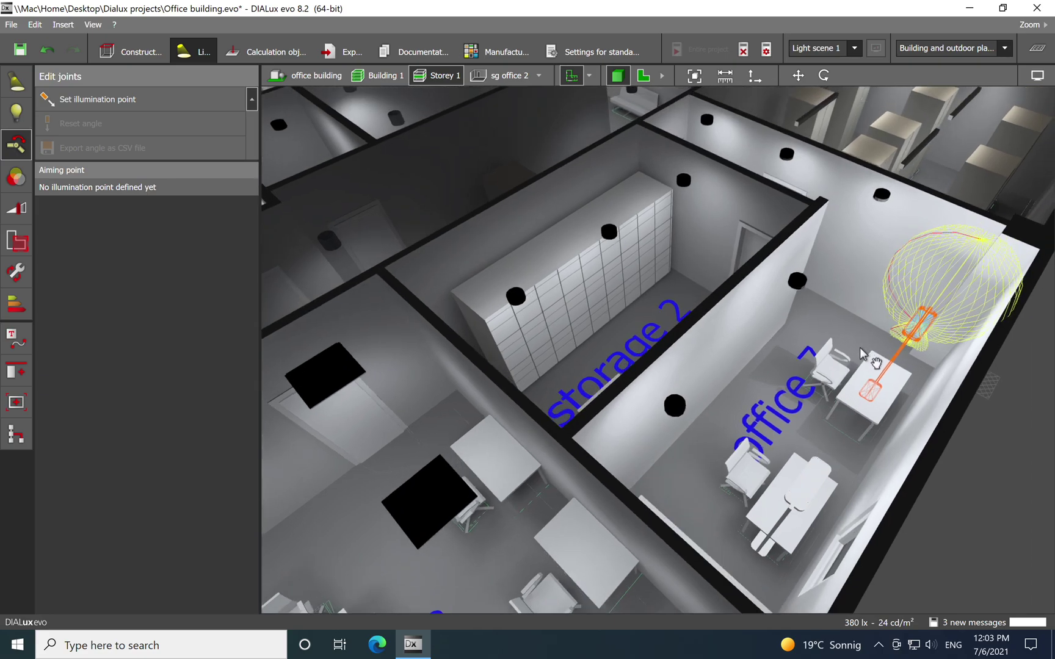
middle_drag(860, 347, 741, 456)
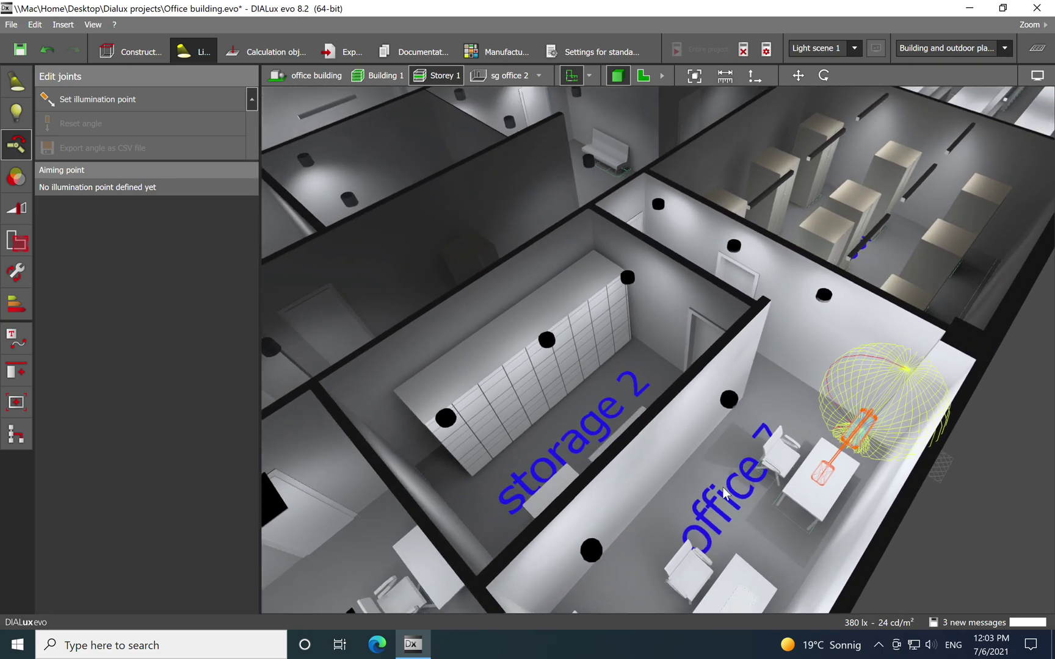
drag(777, 538, 764, 407)
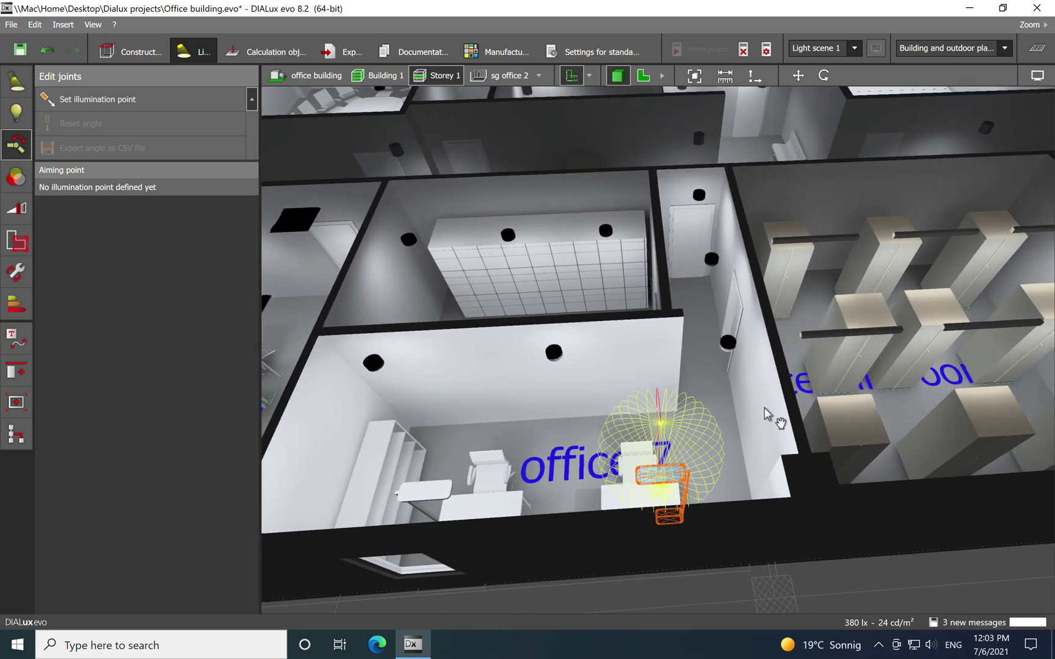
scroll(766, 407, up, 3)
scroll(746, 430, down, 2)
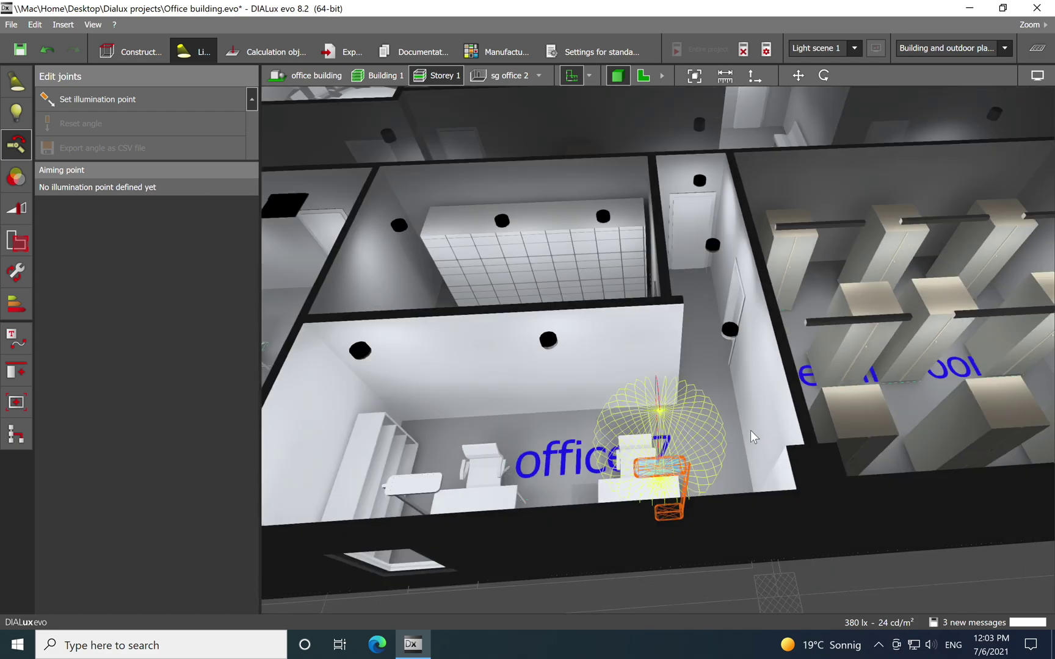
drag(728, 445, 716, 462)
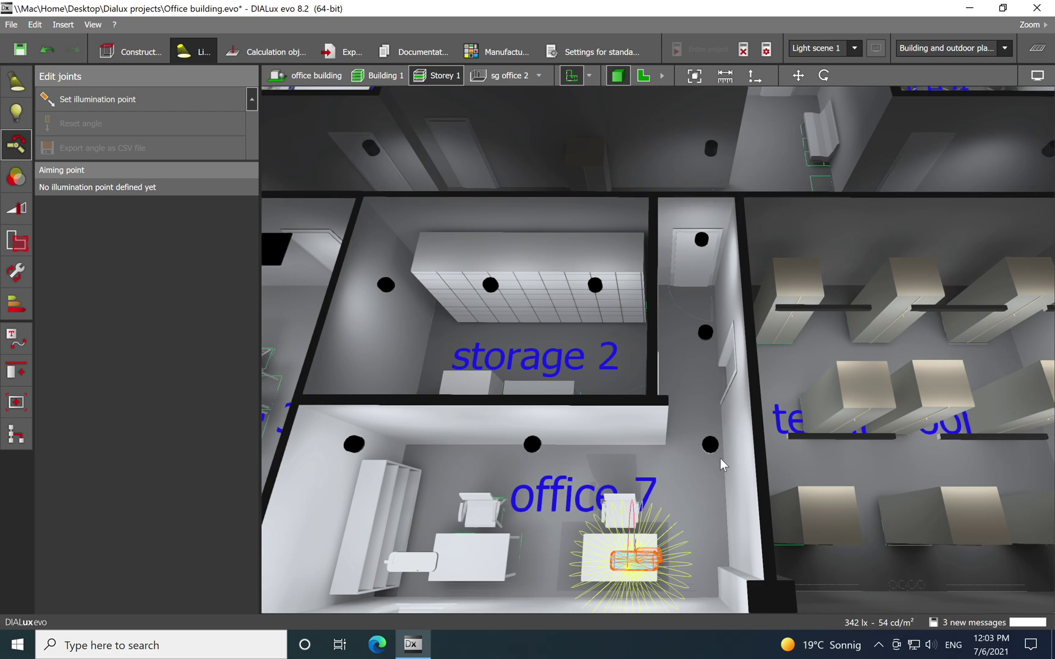
Step: Select the middle and rear luminaire rows in the technical room one after the other and examine their light distributions
middle_drag(759, 439, 621, 410)
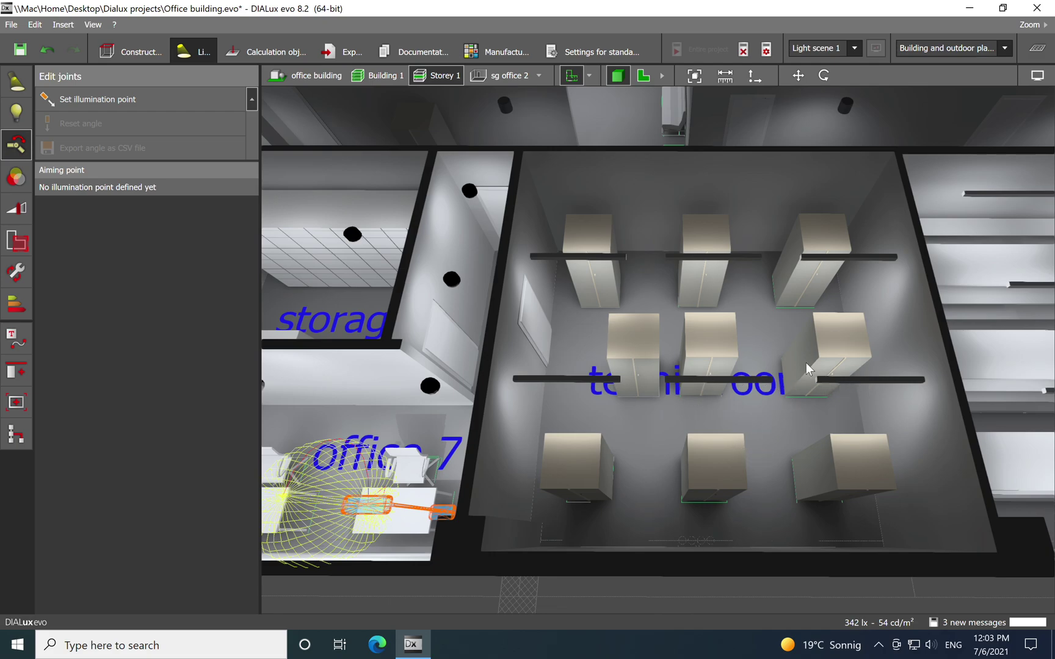
click(561, 380)
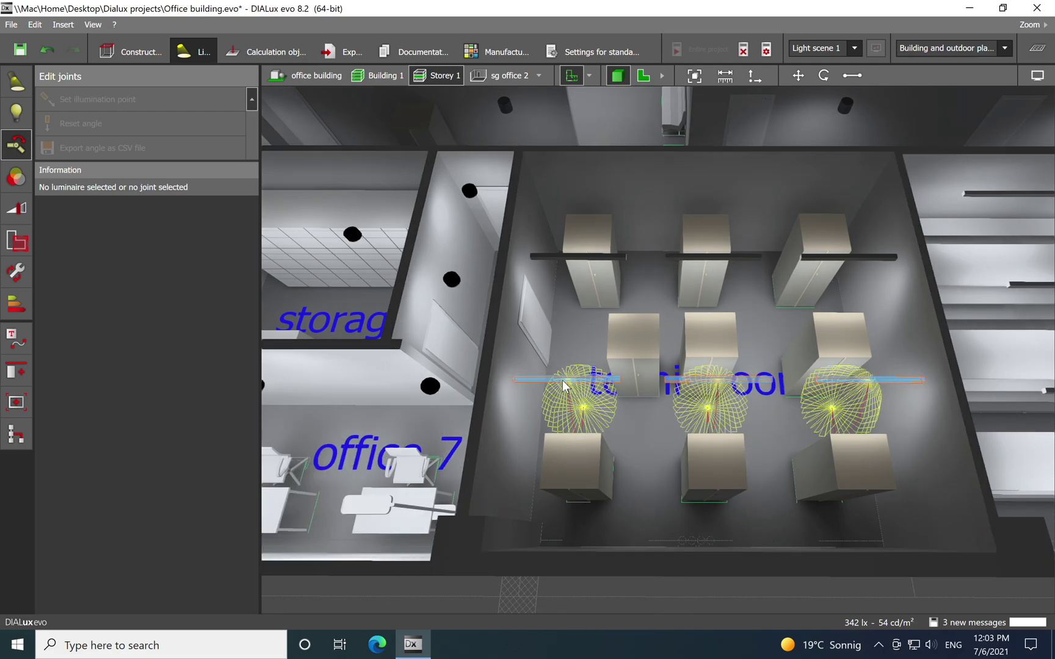
click(567, 257)
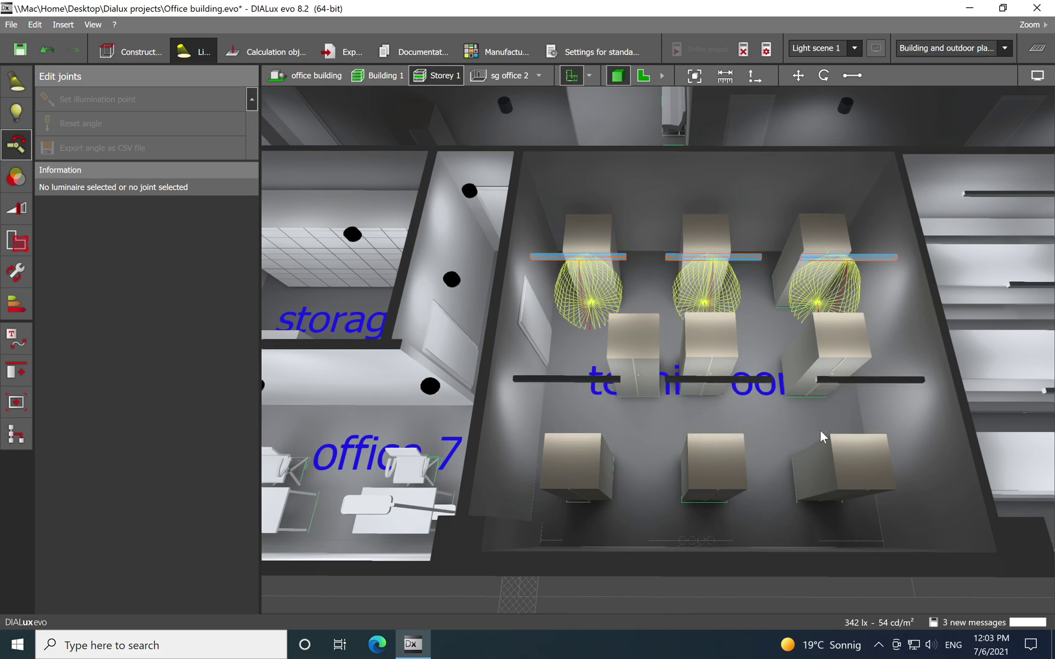
middle_drag(723, 386, 514, 396)
right_drag(514, 396, 782, 344)
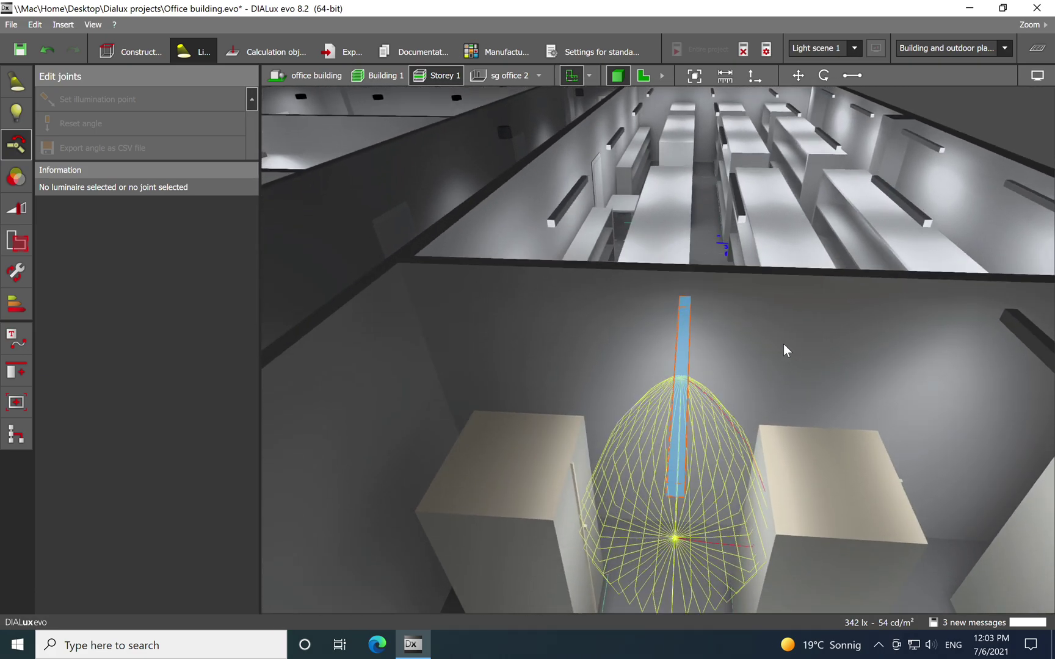
Step: Inspect the linear luminaires above the shelving room and display the light distribution of the row along its outer wall
scroll(727, 285, up, 3)
scroll(727, 284, up, 3)
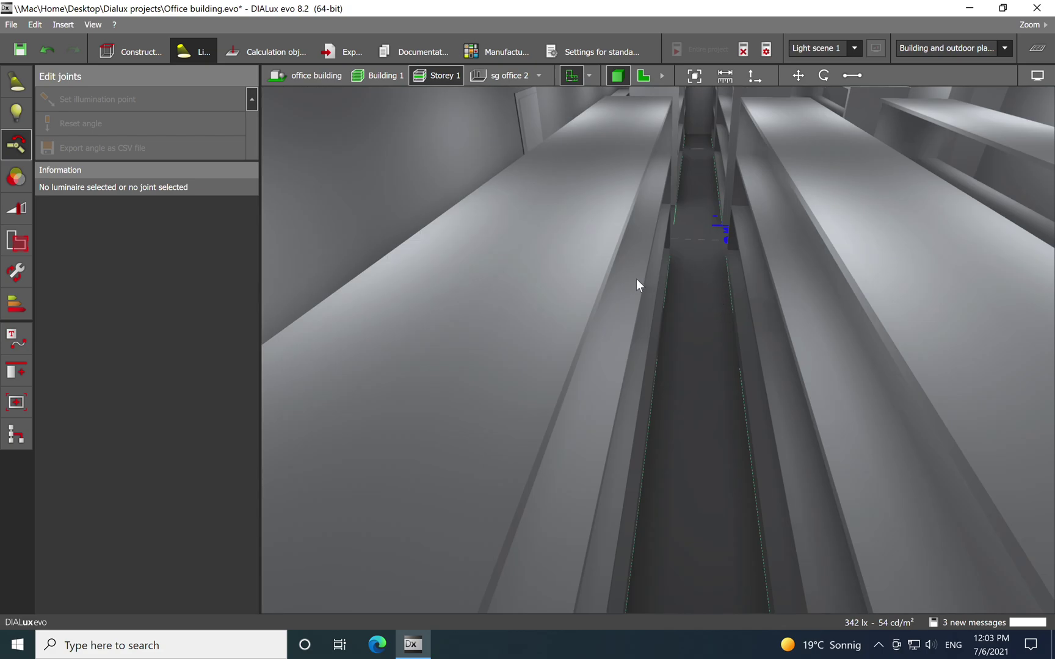
scroll(665, 279, up, 3)
middle_drag(664, 278, 781, 320)
scroll(742, 365, down, 5)
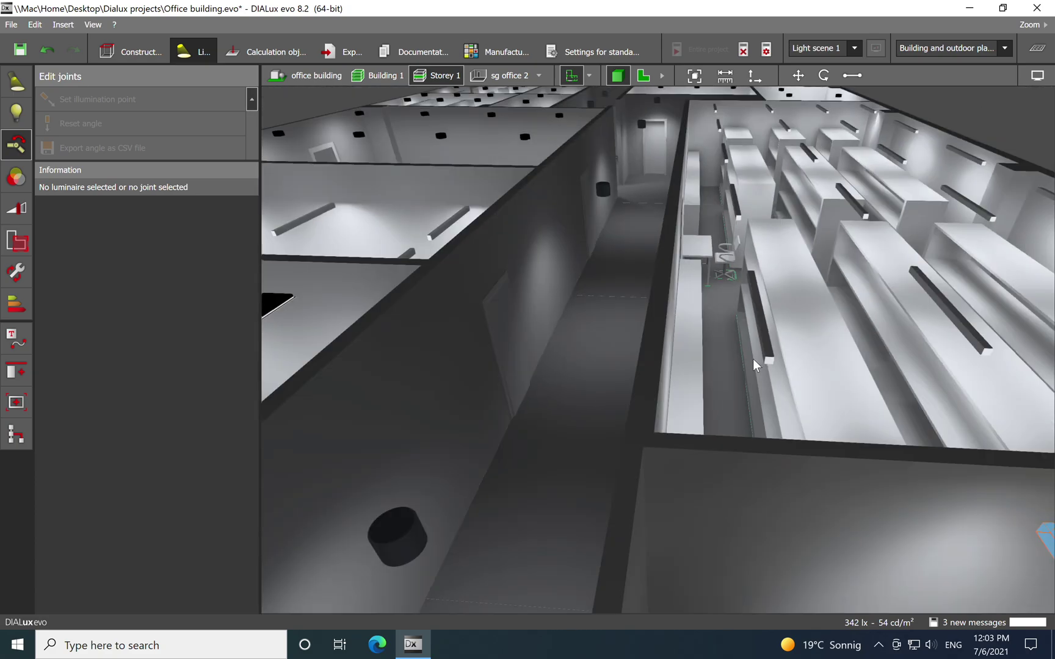
right_drag(752, 359, 778, 370)
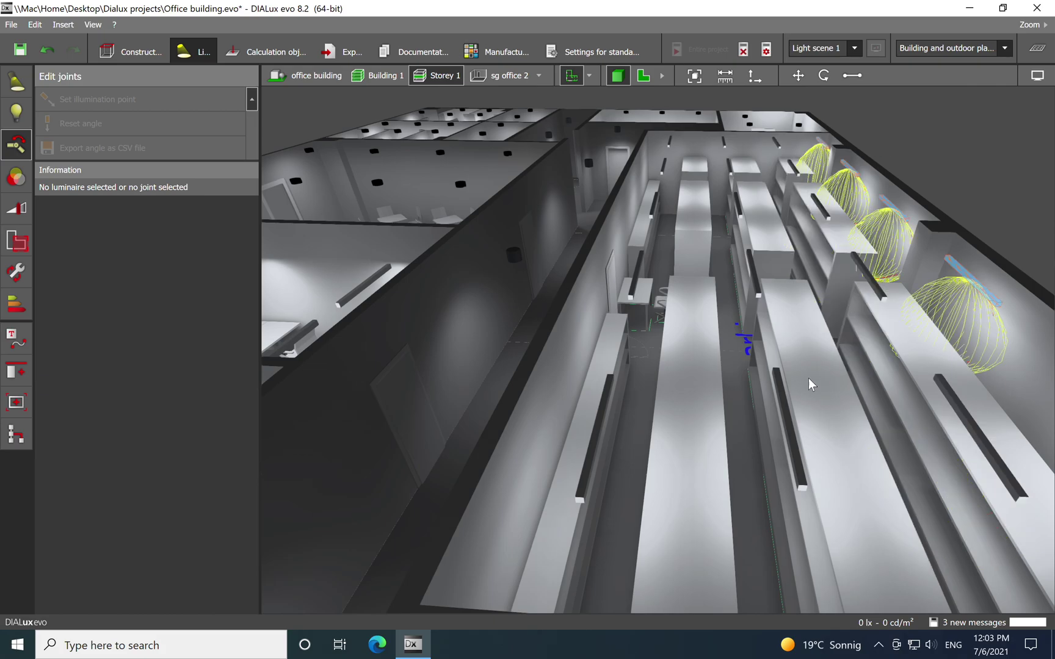
Step: Select the free-standing luminaire at the desk in sg office 2 and examine its light distribution
drag(732, 455, 563, 513)
drag(716, 389, 720, 429)
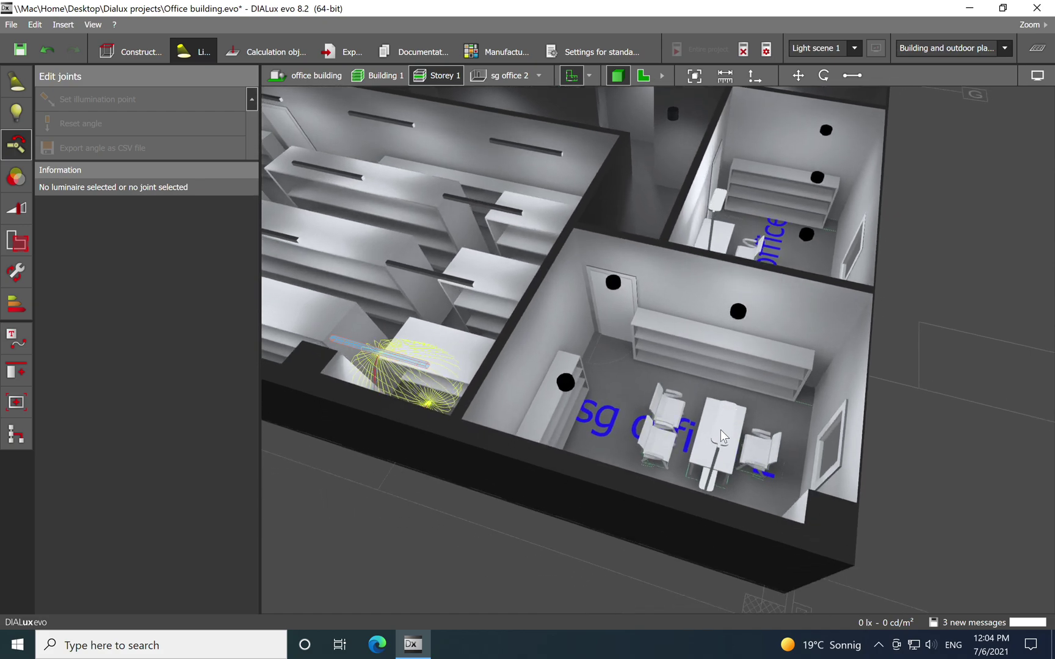
click(711, 454)
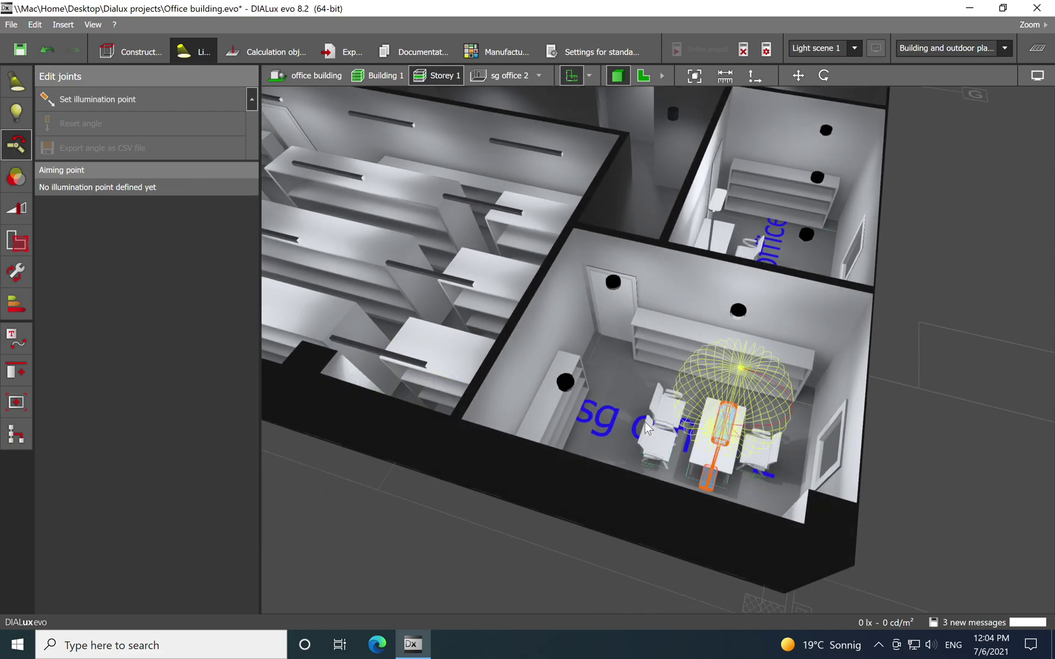
Step: Inspect the calculated lighting in the single office, bath 1, bath2 and the adjoining WC rooms
scroll(826, 276, up, 3)
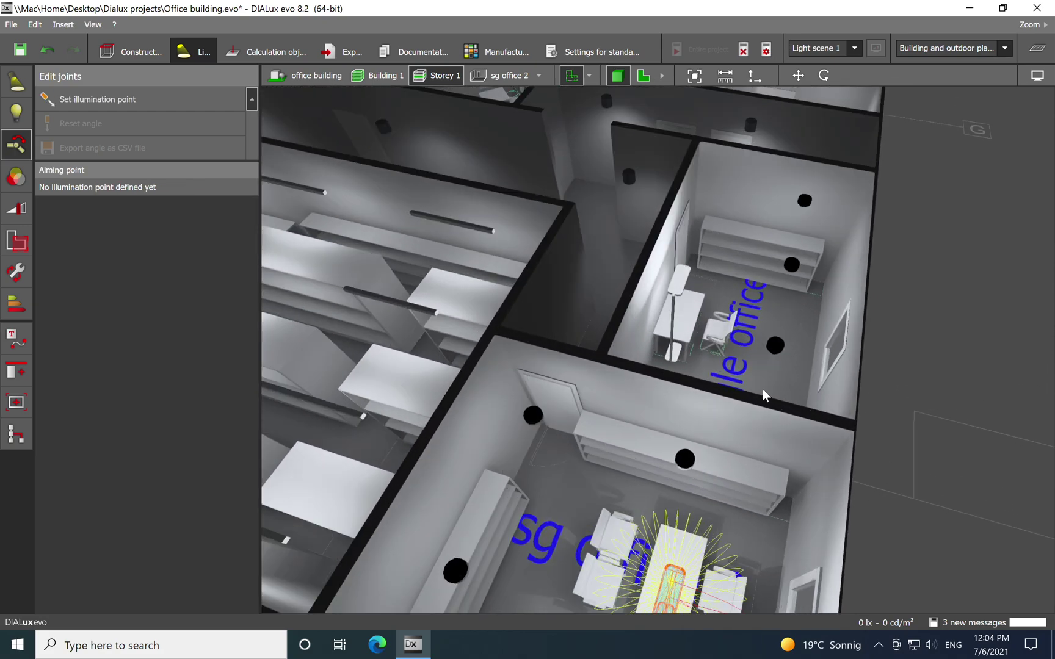
drag(773, 351, 755, 434)
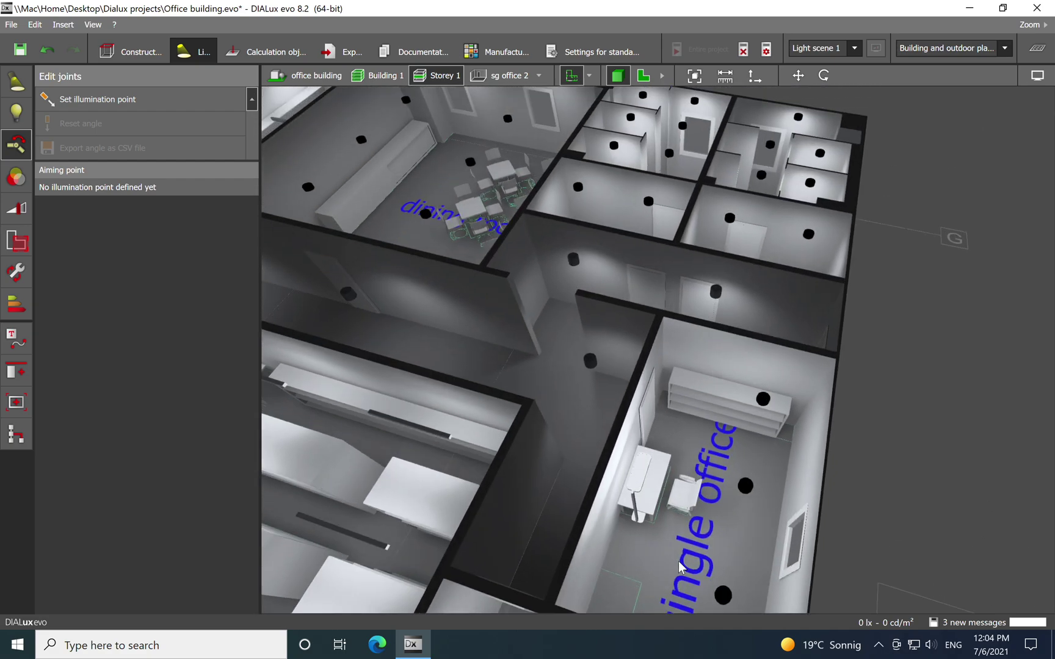
drag(780, 337, 657, 508)
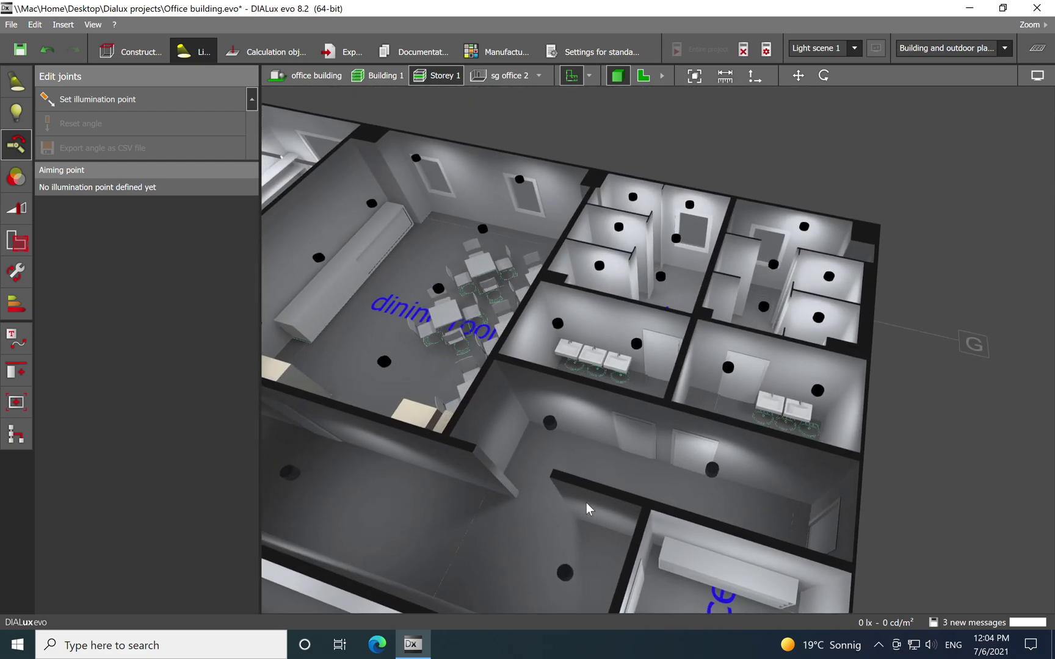
drag(763, 371, 810, 414)
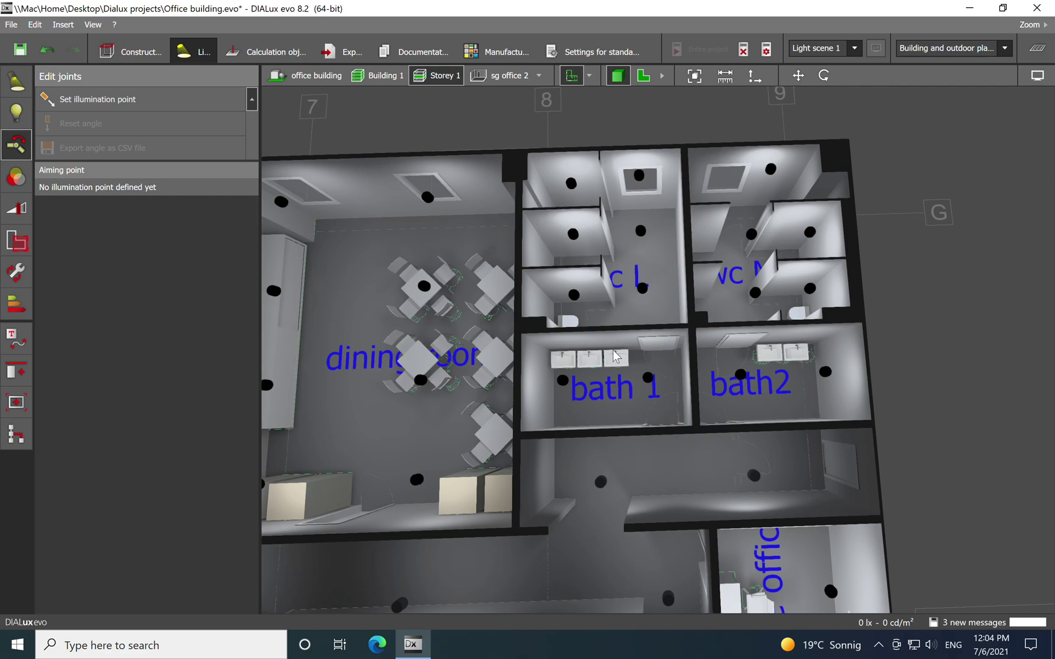
Step: Inspect the luminaires and calculated lighting in the dining room and office 5
middle_drag(615, 357, 807, 346)
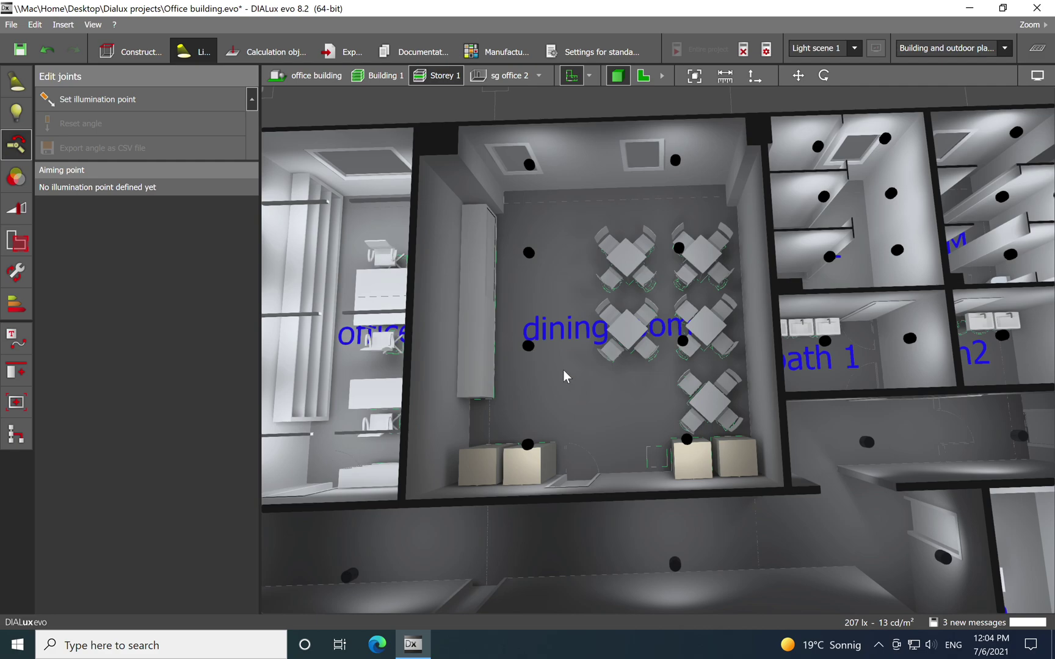
middle_drag(563, 377, 732, 379)
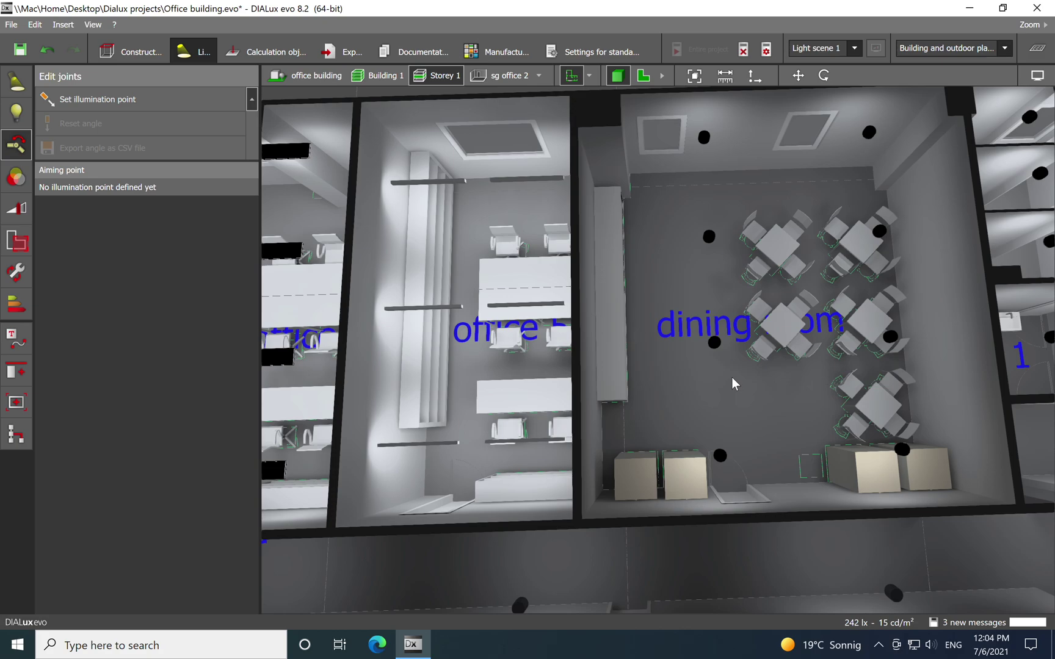
scroll(758, 338, down, 2)
middle_drag(746, 344, 912, 350)
scroll(768, 358, up, 3)
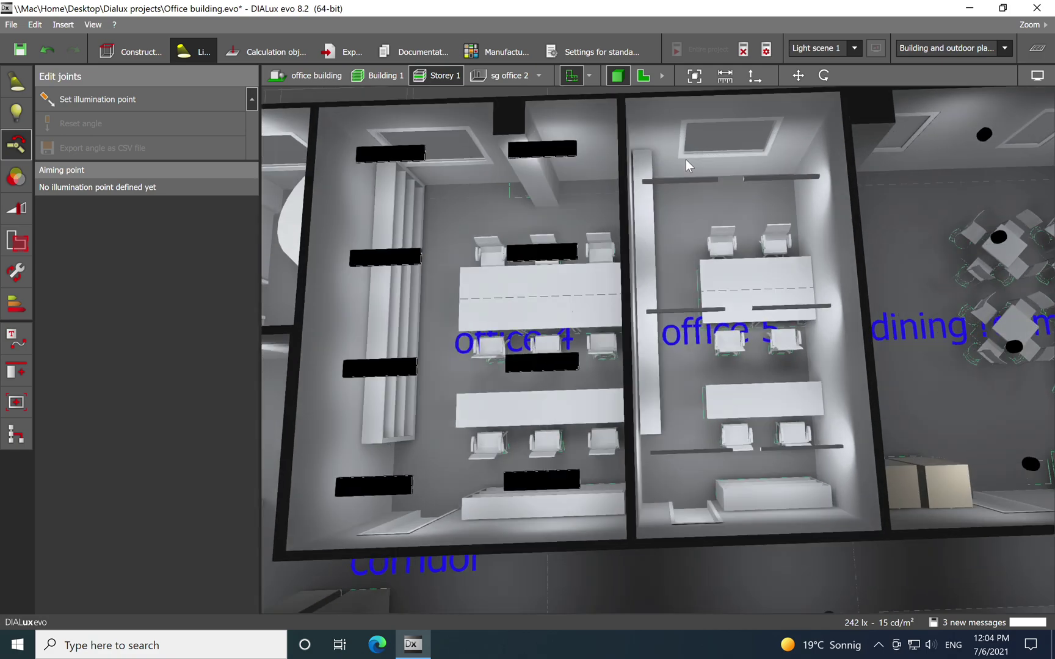
scroll(696, 181, up, 1)
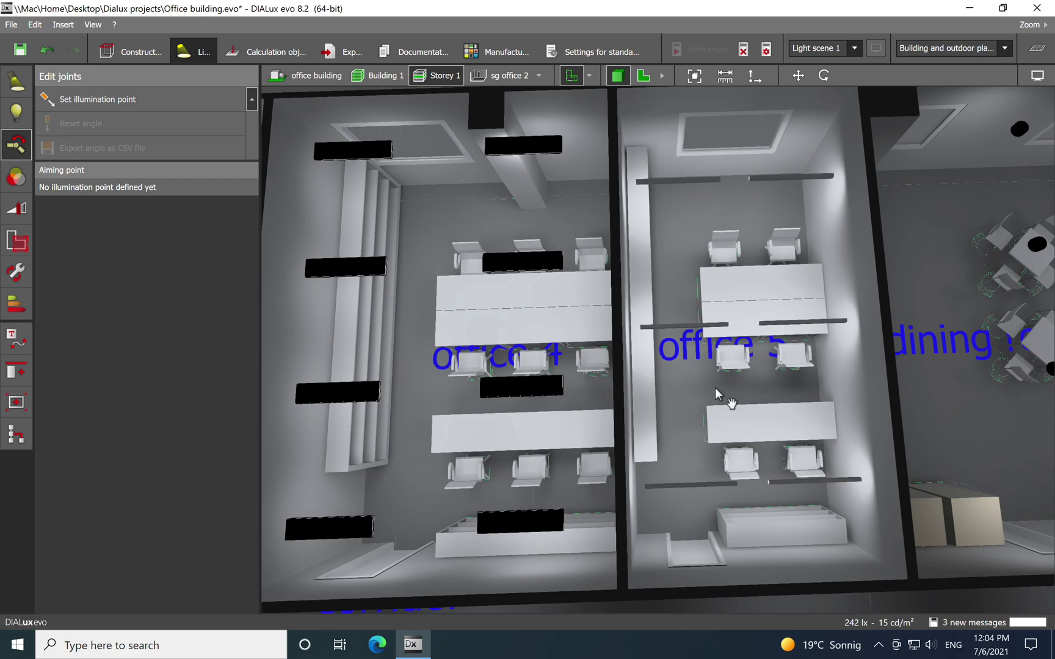
Step: Inspect the calculated lighting in office 4, the reception, the director office, the storage and the staircase
middle_drag(716, 394, 873, 390)
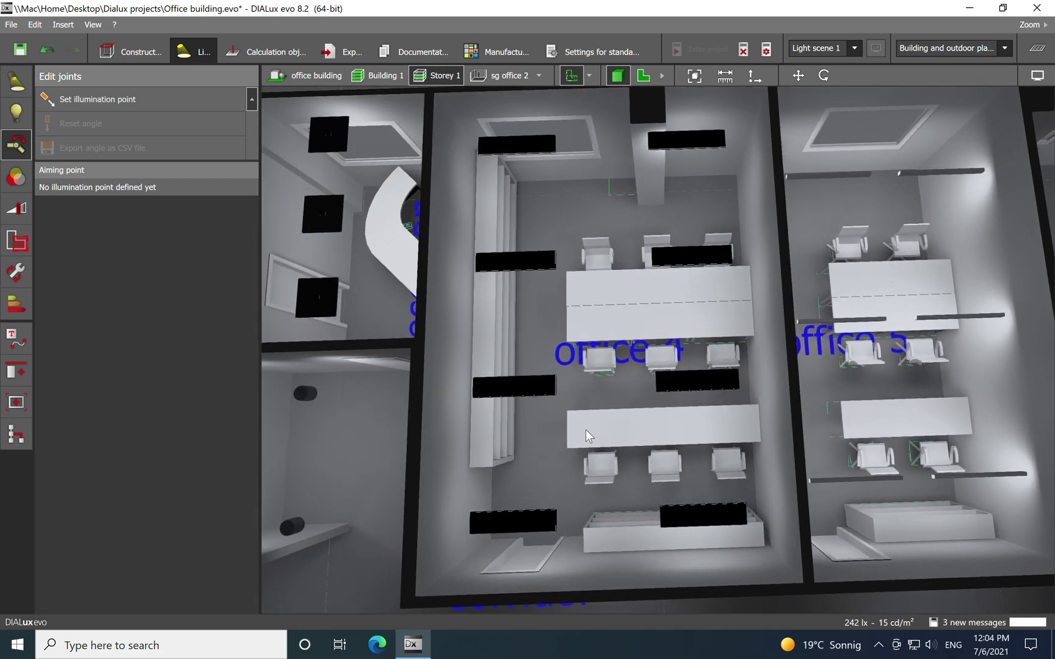
middle_drag(586, 430, 912, 469)
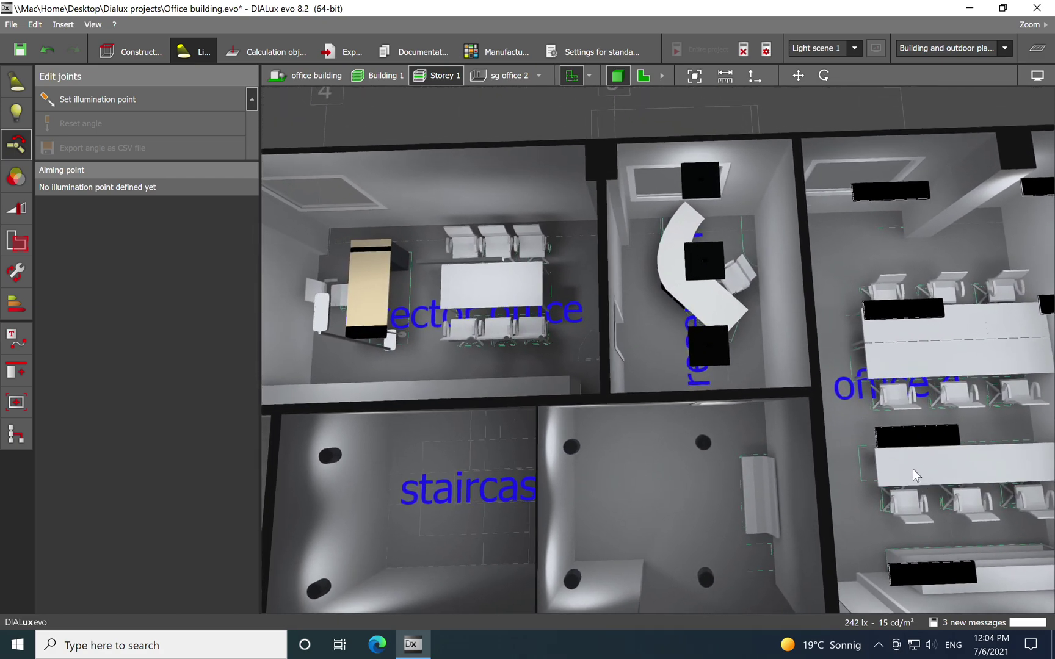
scroll(912, 469, down, 1)
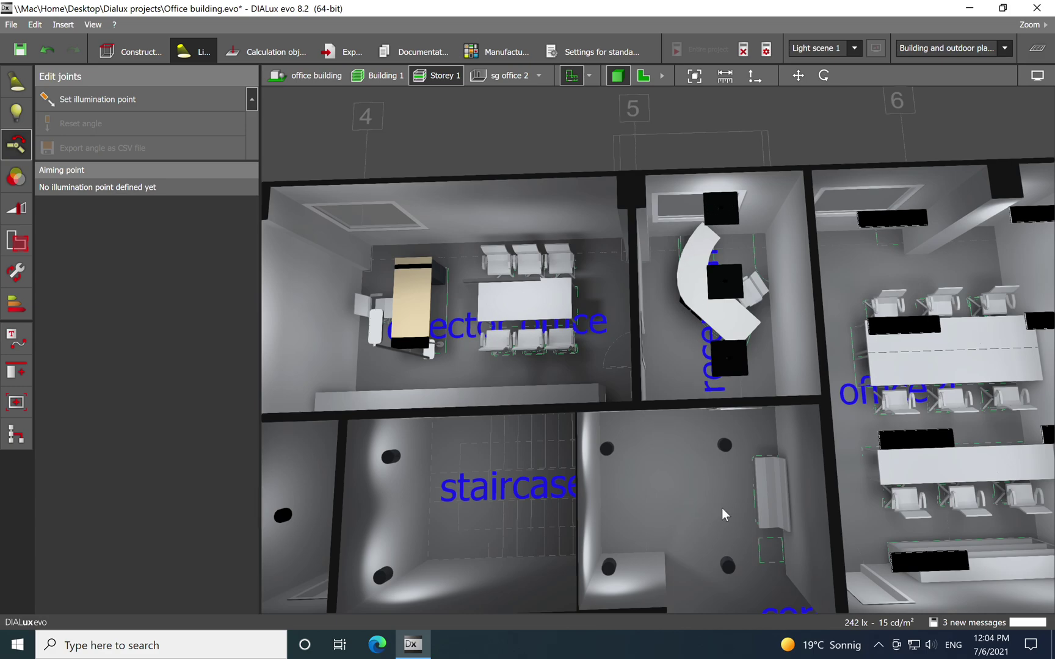
middle_drag(722, 508, 938, 411)
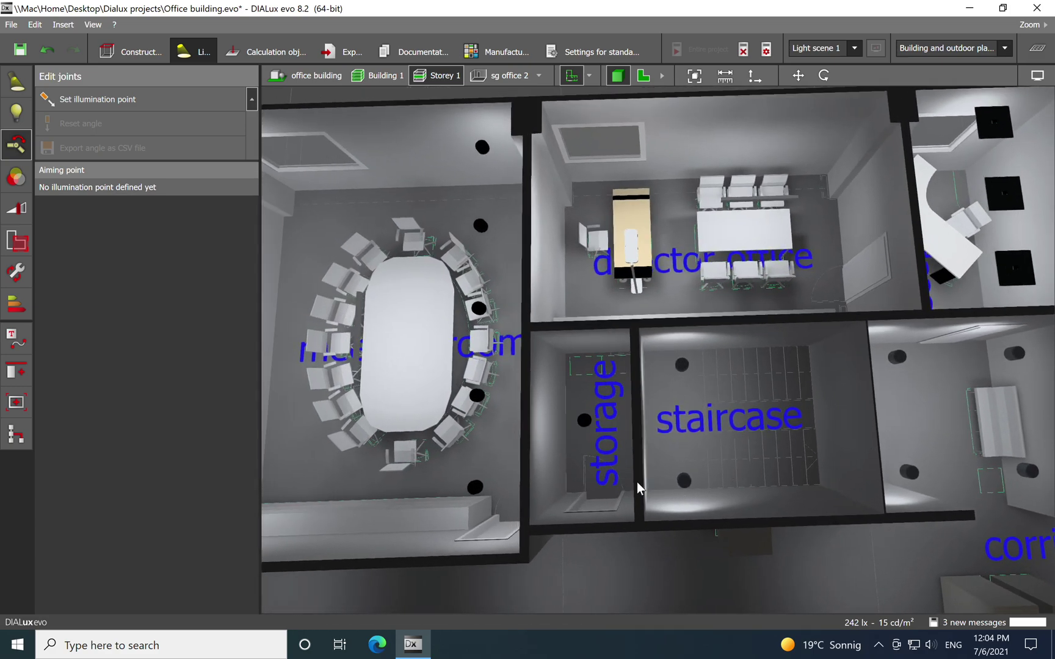
middle_drag(637, 488, 727, 440)
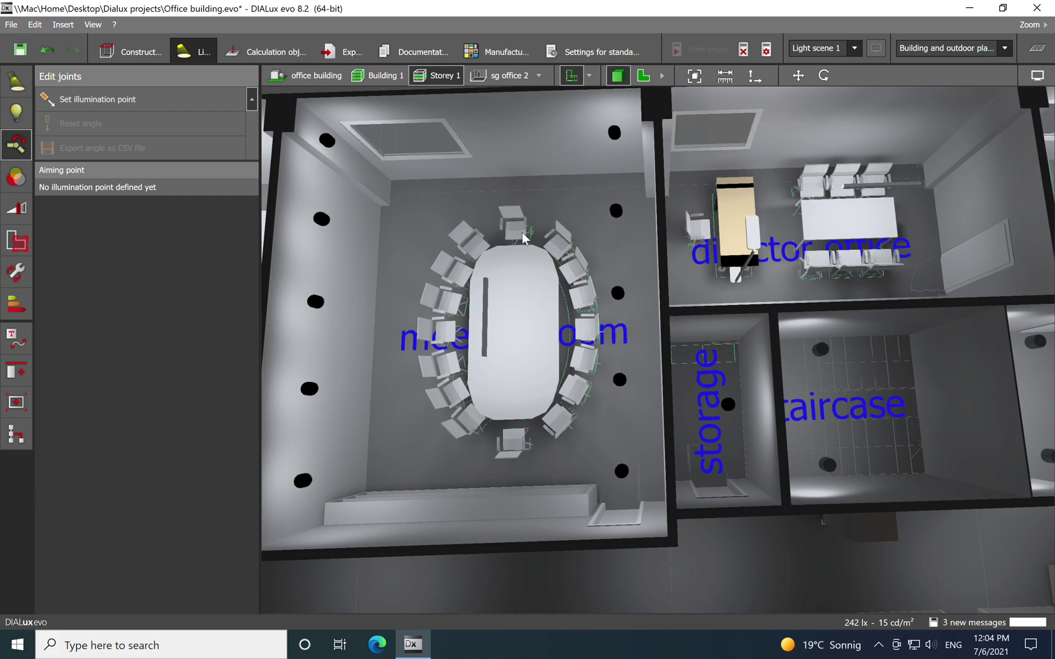
Step: Select both side rows of downlights and the linear luminaire above the meeting room table in turn and examine their light distributions
scroll(502, 370, down, 2)
middle_drag(523, 376, 658, 388)
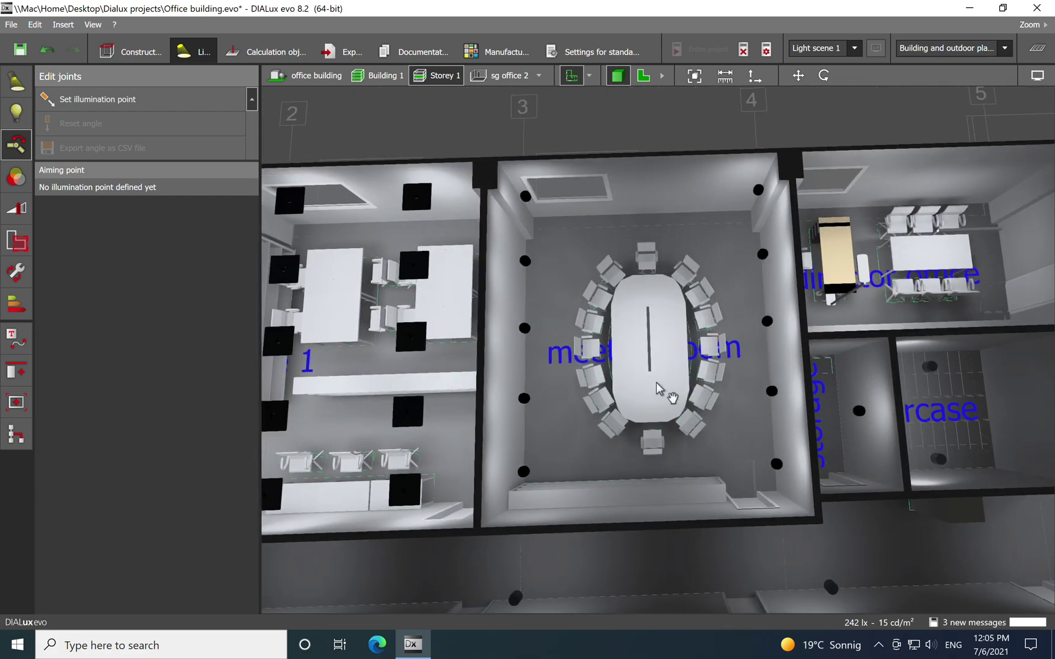
click(529, 270)
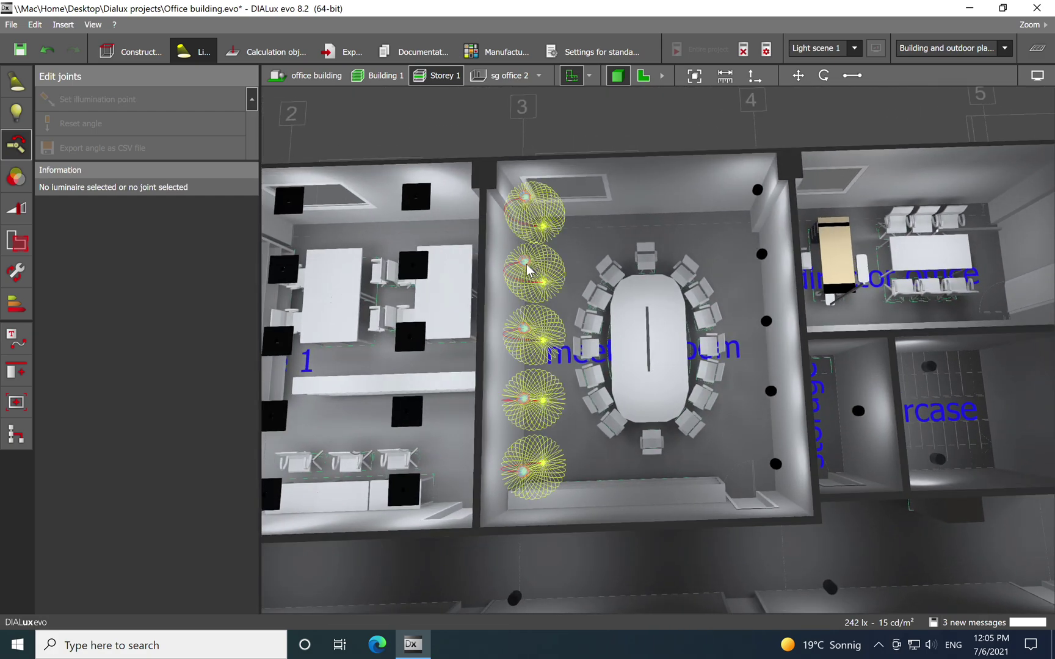
click(763, 262)
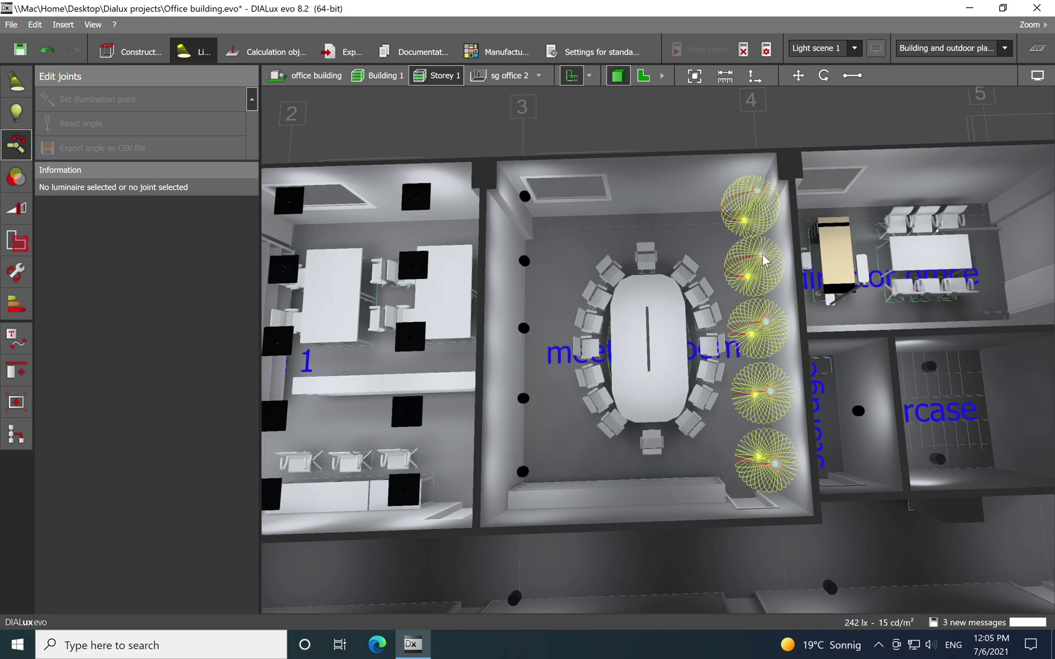
click(648, 358)
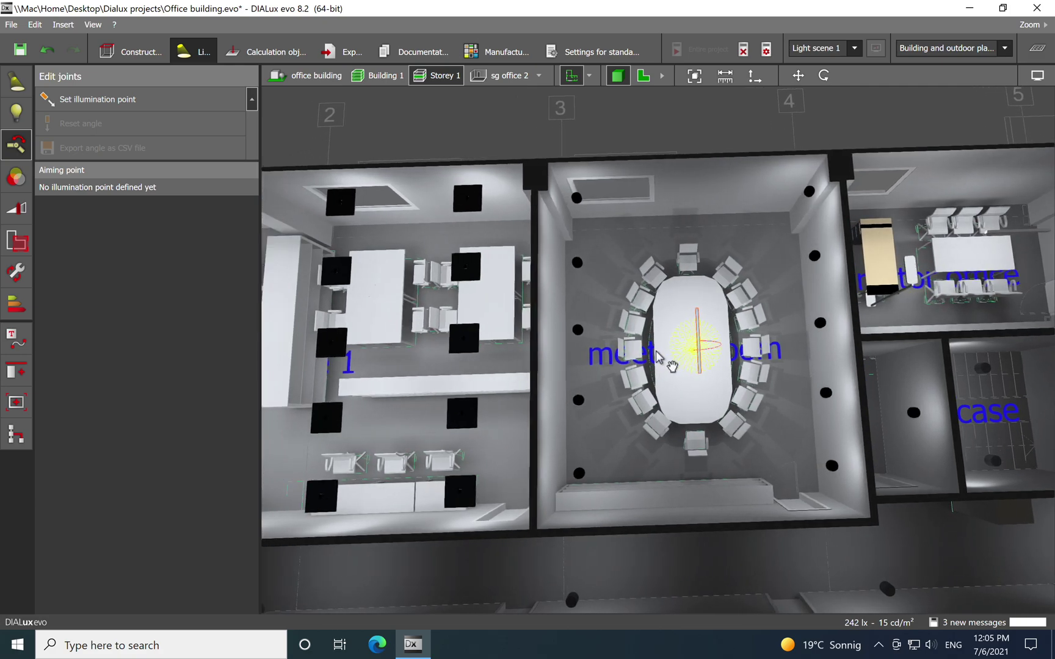
Step: Review the calculated lighting in office 1 and the neighbouring rooms in an overview of the storey
middle_drag(687, 393, 839, 332)
scroll(841, 287, down, 2)
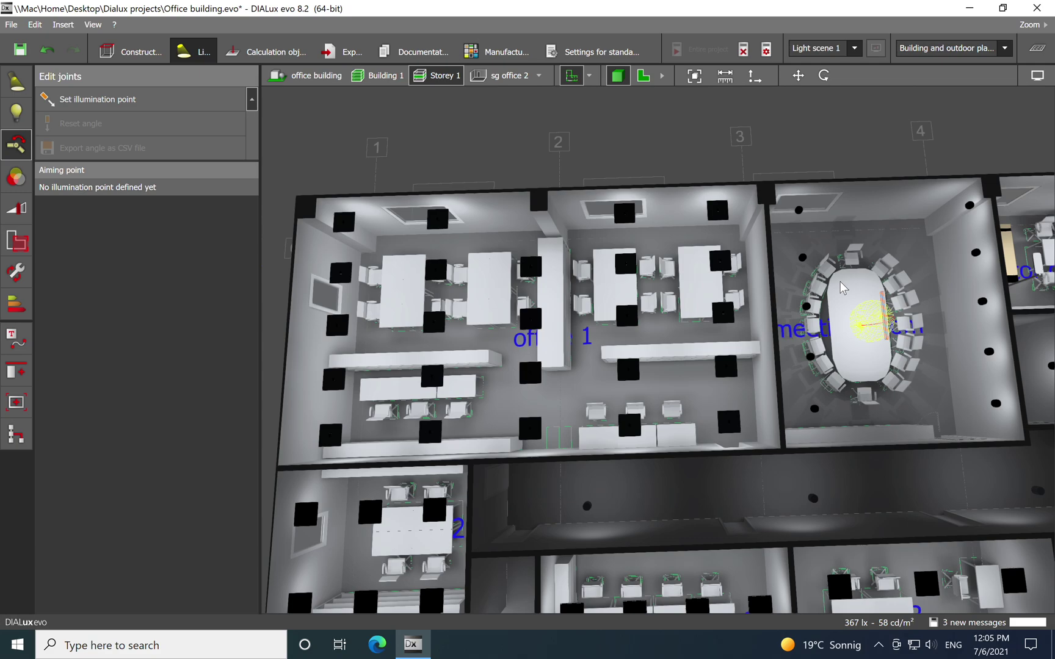
middle_drag(812, 395, 794, 268)
scroll(787, 276, down, 5)
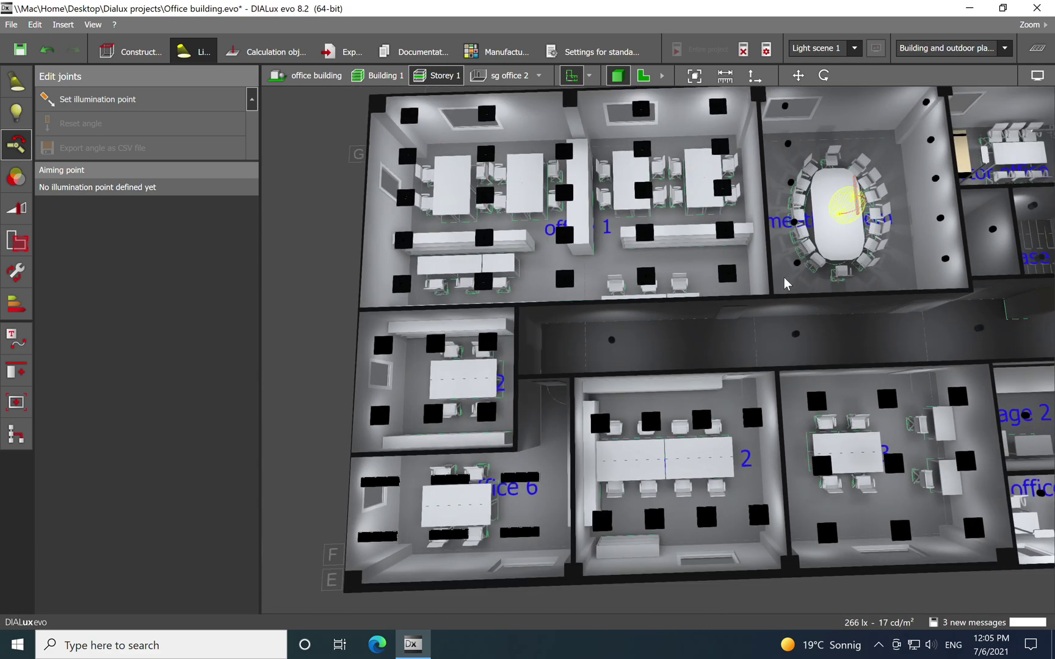
Step: Examine the calculated lighting of the whole storey from above, from the long side and from the end of the building
middle_drag(845, 318, 802, 331)
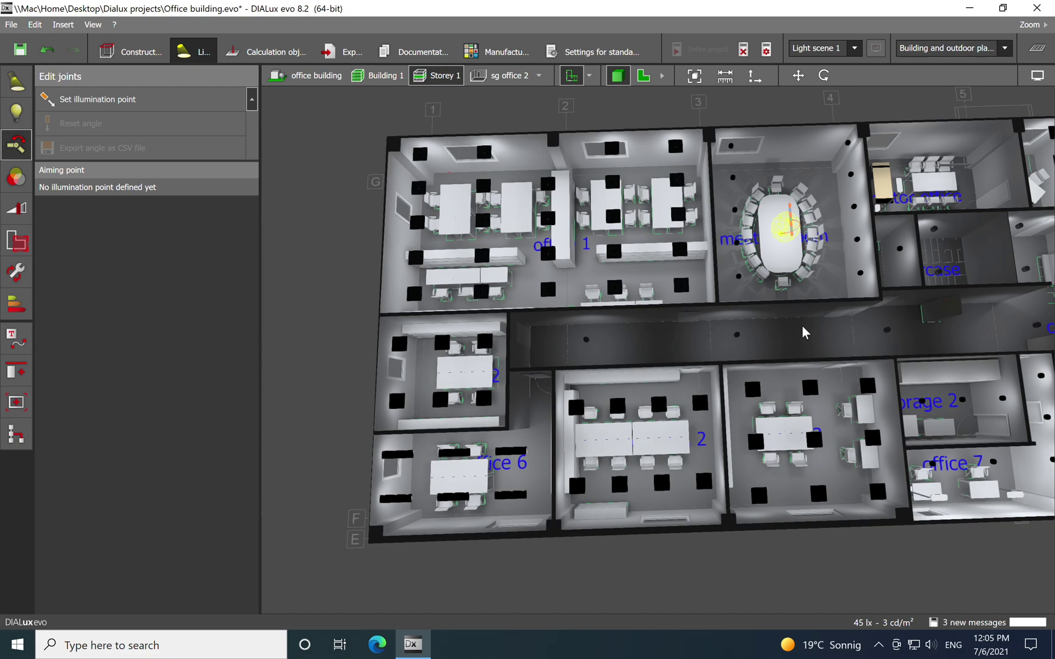
scroll(769, 311, down, 2)
middle_drag(793, 305, 619, 308)
scroll(619, 309, down, 1)
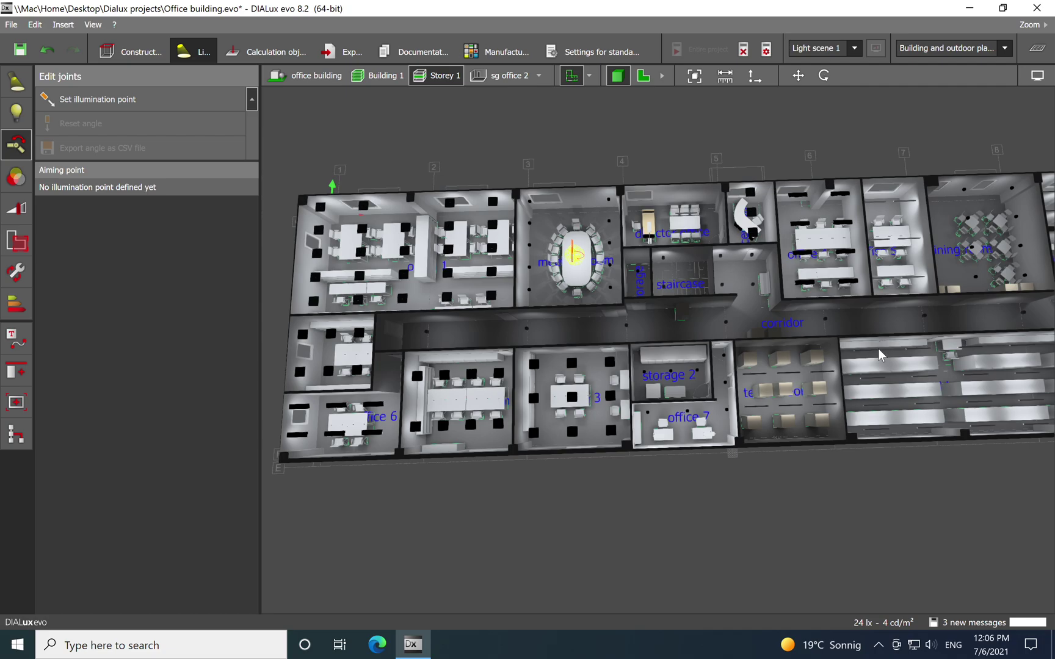
drag(879, 349, 713, 358)
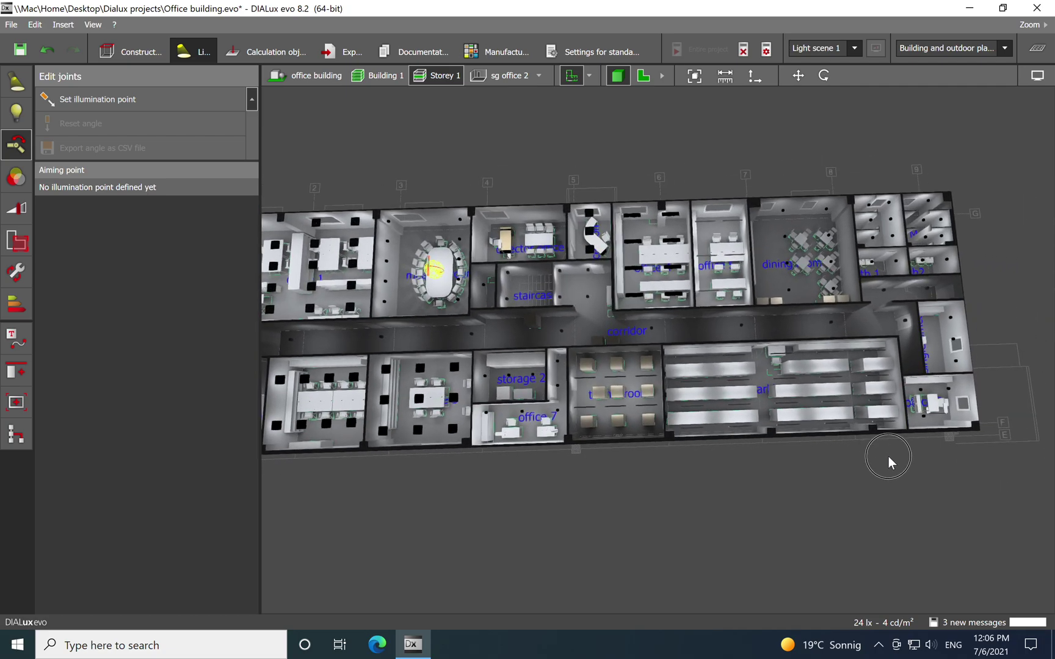
right_drag(888, 457, 886, 371)
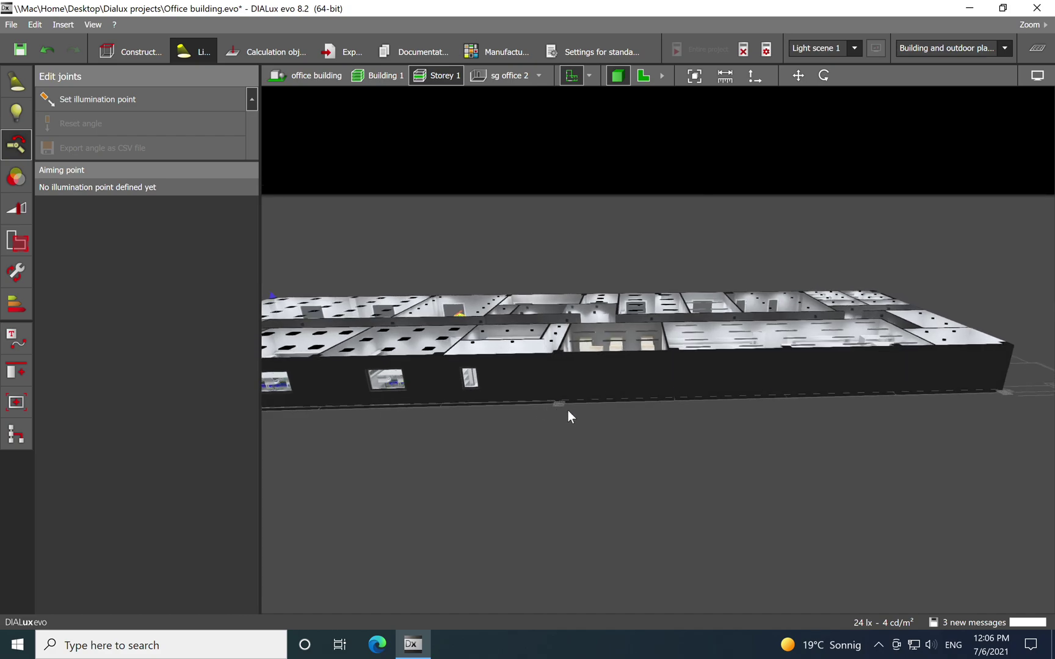
right_drag(568, 415, 664, 455)
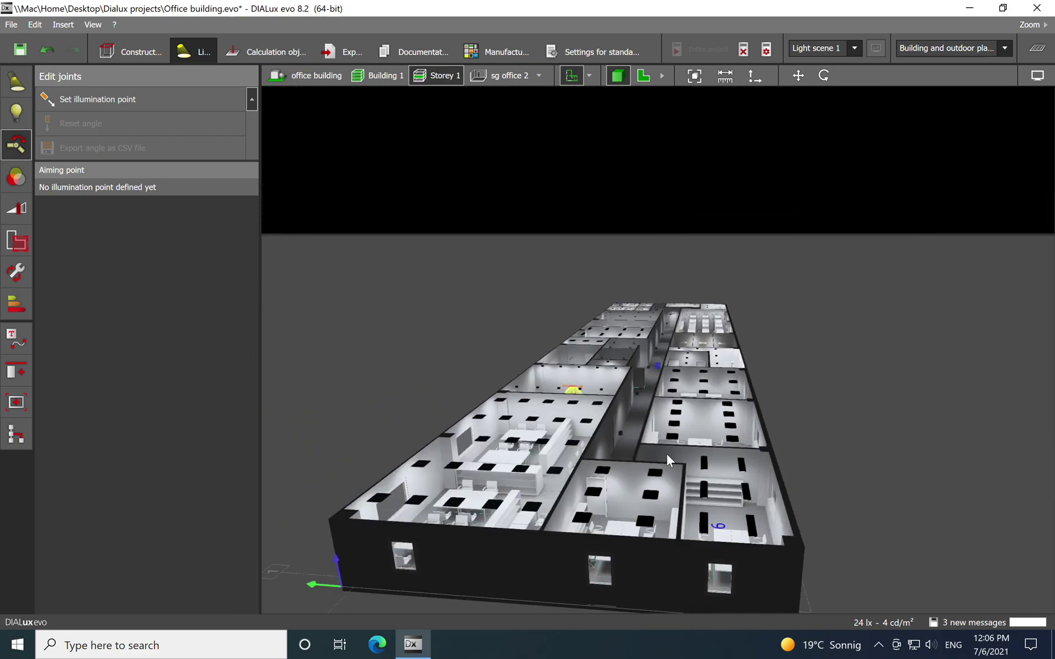
right_drag(661, 513, 647, 568)
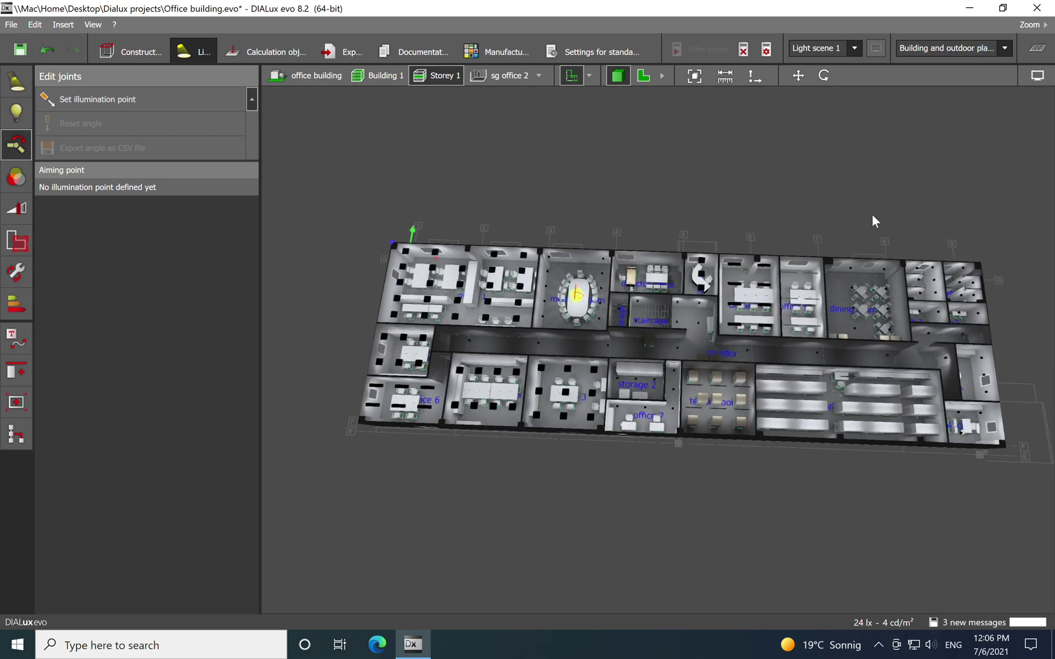
Step: Turn on the false colour display and compare the illuminance in meeting room 2 and office 3 with the lux scale
click(1037, 75)
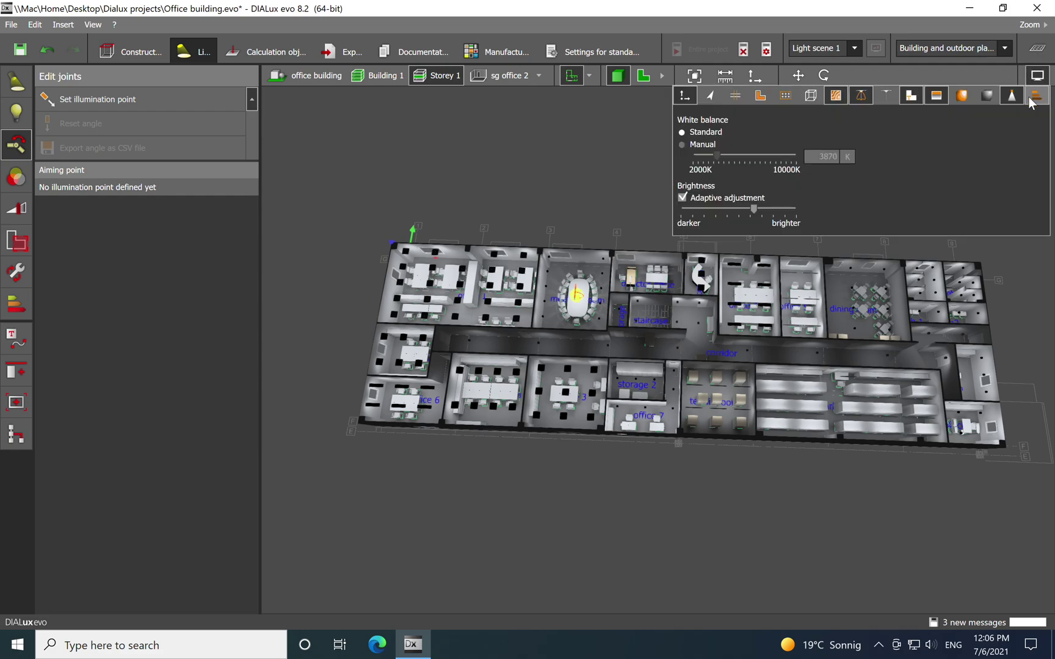
click(961, 100)
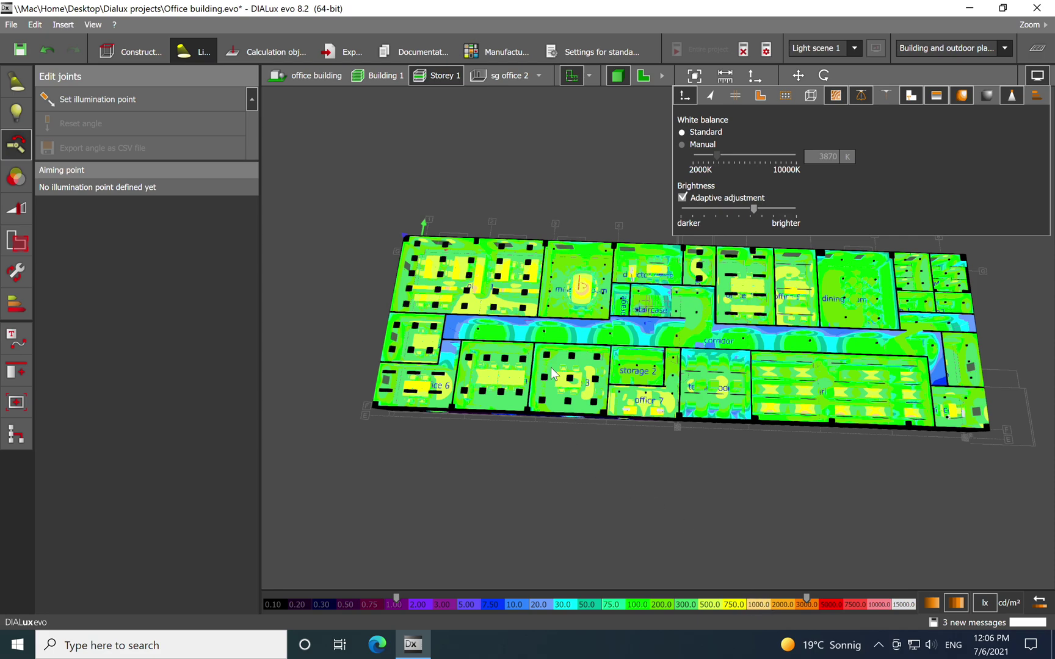
scroll(555, 377, up, 2)
scroll(554, 378, up, 5)
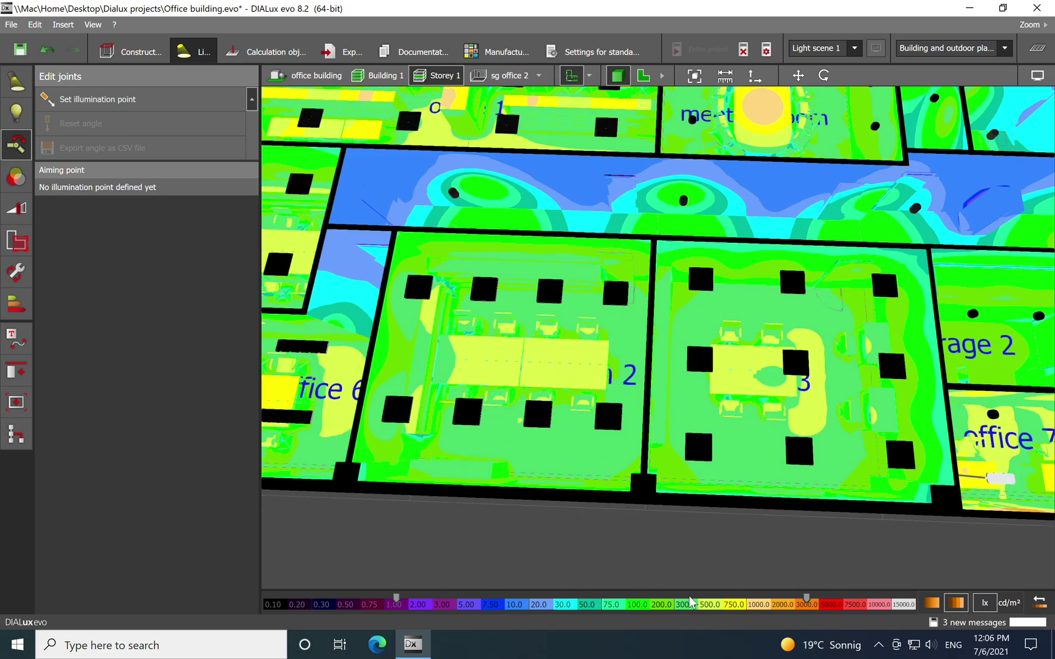
mouse_move(688, 612)
mouse_move(728, 606)
scroll(641, 372, down, 1)
scroll(702, 336, down, 3)
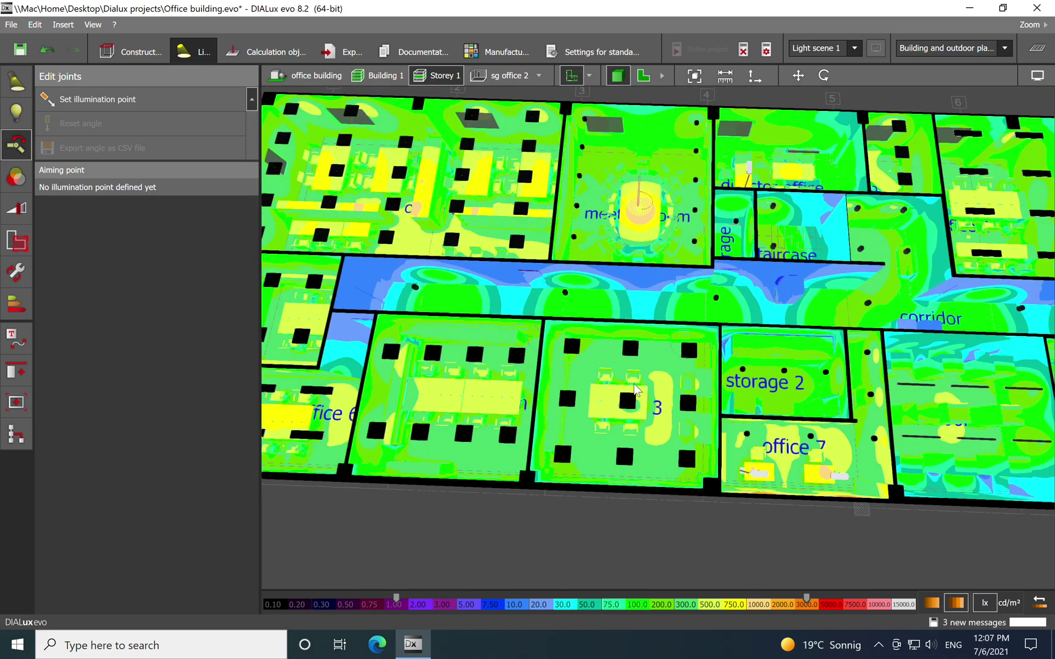
Step: Examine the false colour illuminance in the technical room, arhive, offices, dining room and corridor
middle_drag(635, 388, 719, 408)
middle_drag(610, 381, 551, 382)
scroll(610, 388, down, 1)
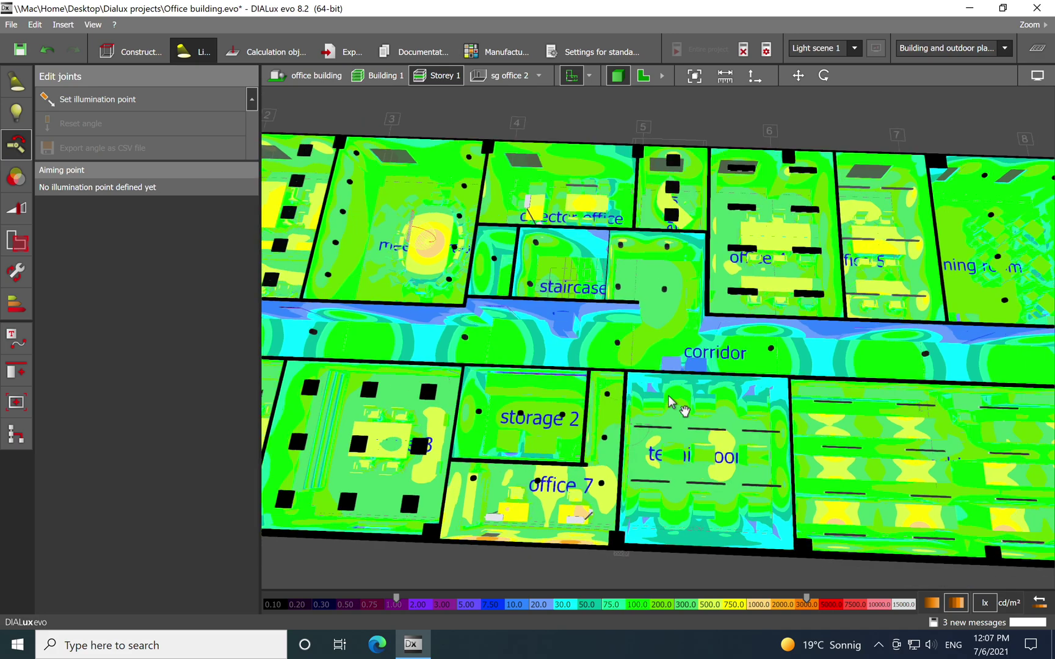
middle_drag(668, 395, 541, 401)
scroll(544, 395, down, 2)
scroll(760, 406, down, 1)
middle_drag(760, 406, 679, 399)
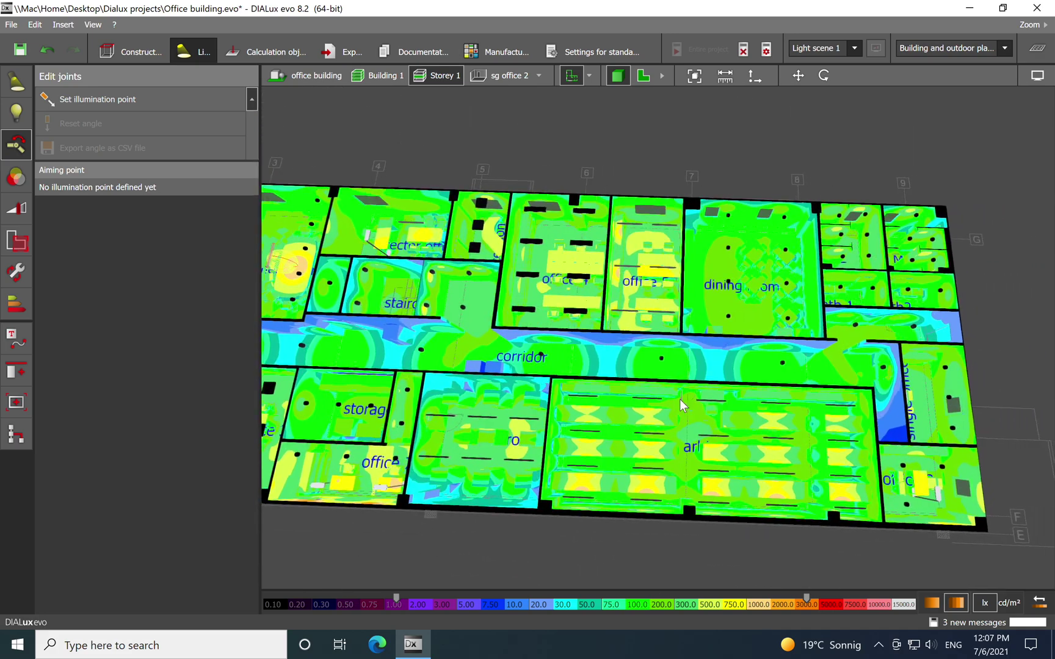
middle_drag(534, 363, 668, 366)
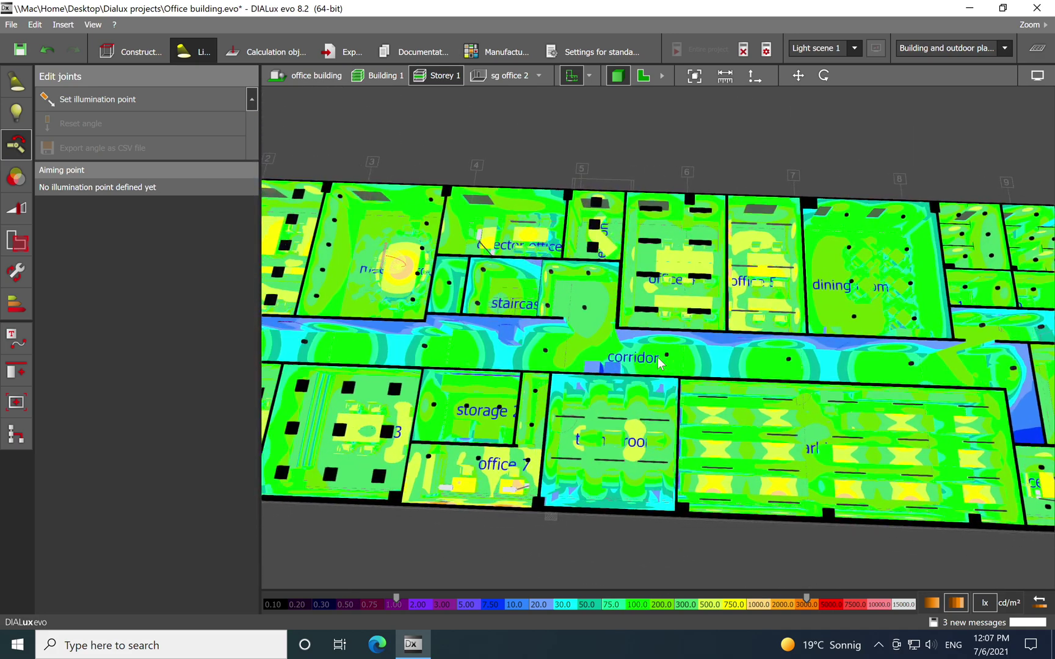
Step: Switch the storey from false colours to the wireframe display, and return to the shaded view
click(1037, 76)
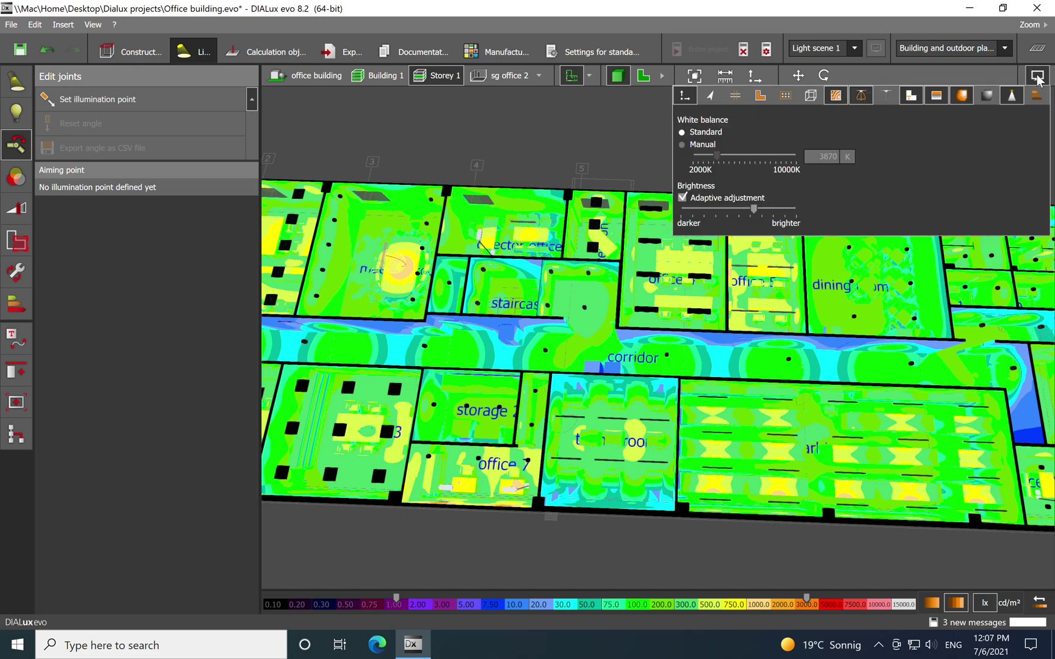
click(1037, 75)
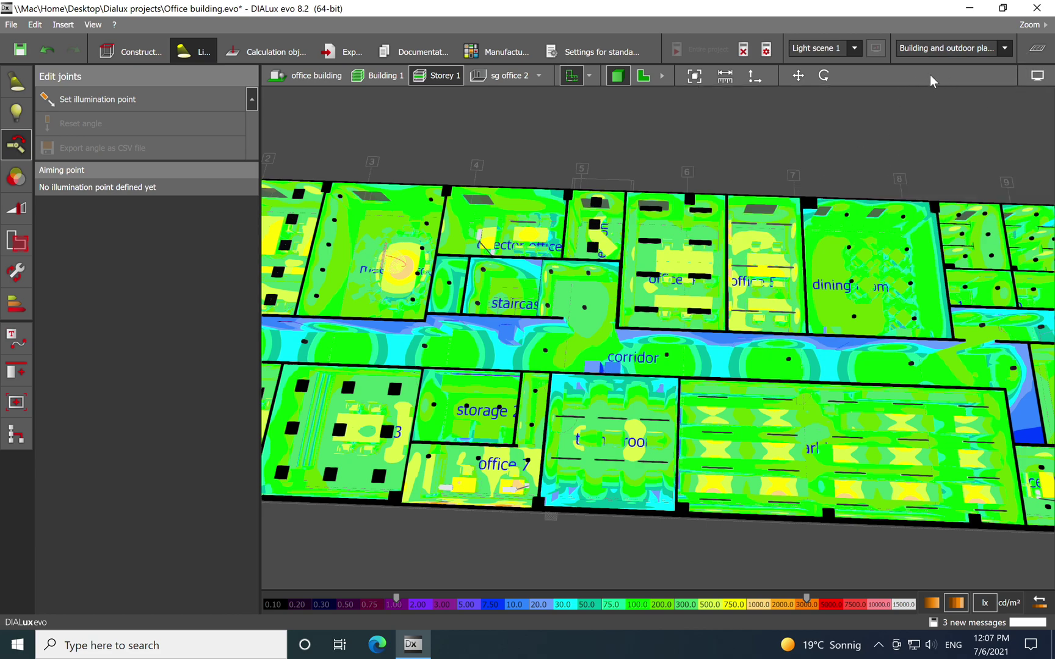
click(1037, 76)
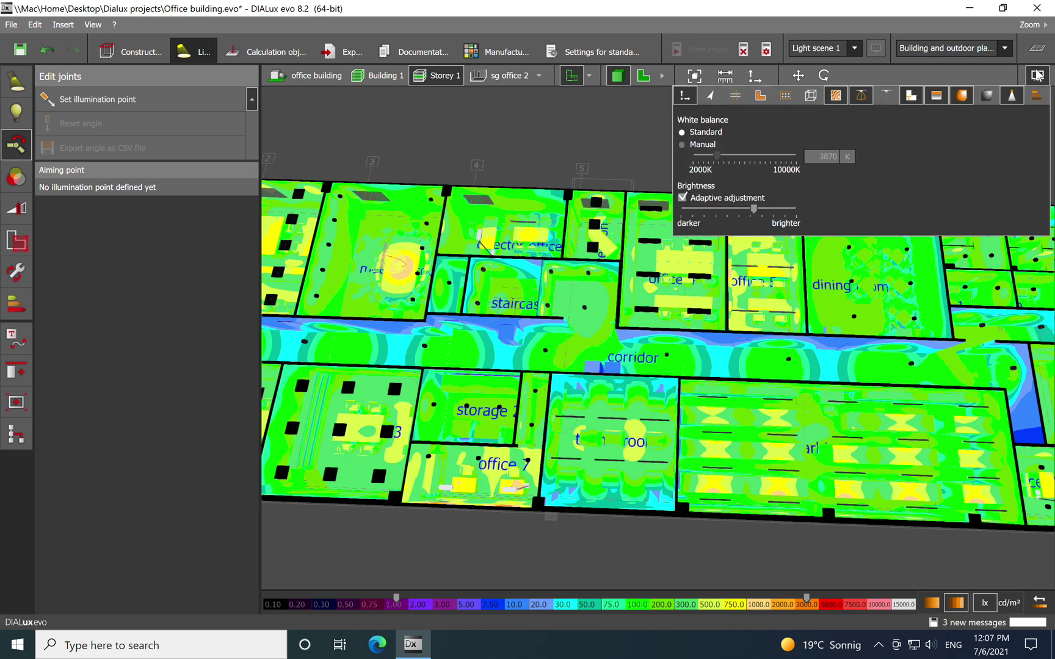
click(812, 96)
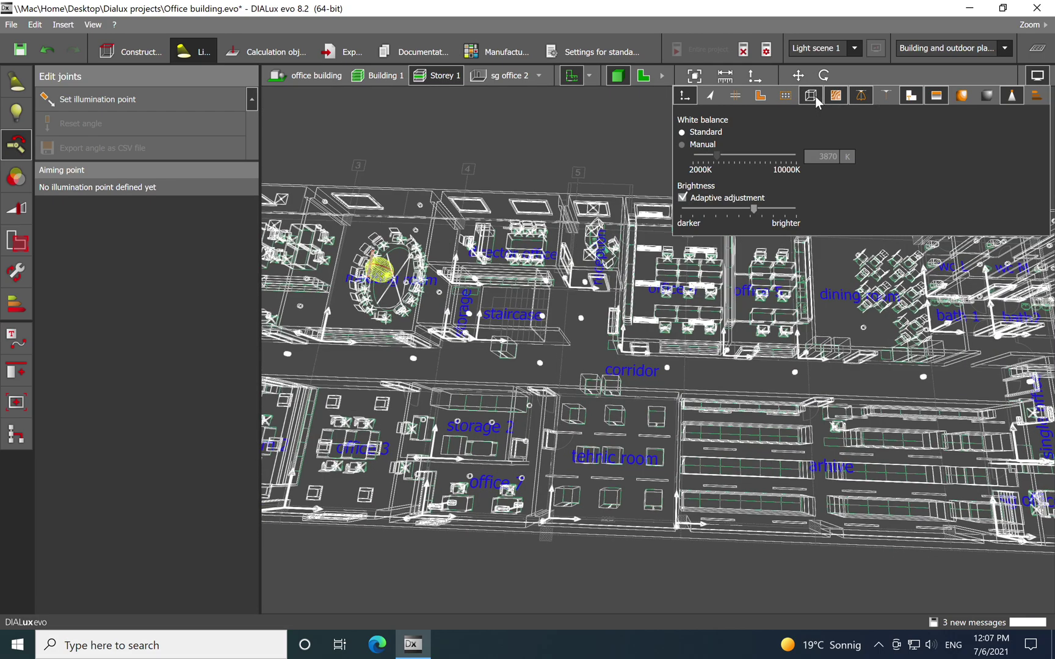
click(818, 100)
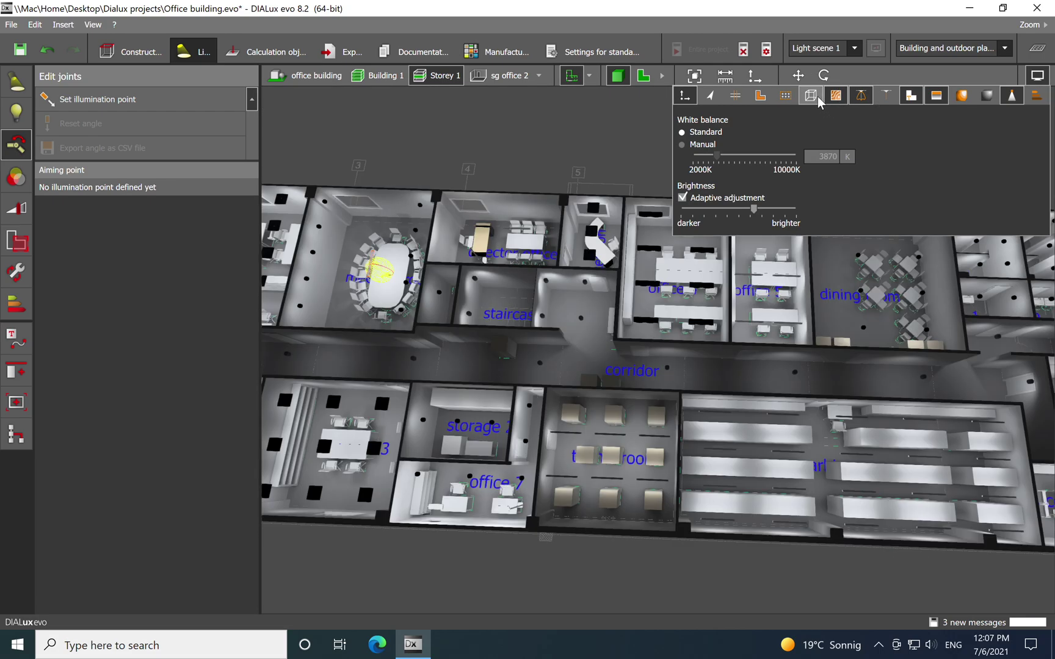
Step: Show the workplane isolines across the storey, hide them again and review the shaded overview
click(768, 100)
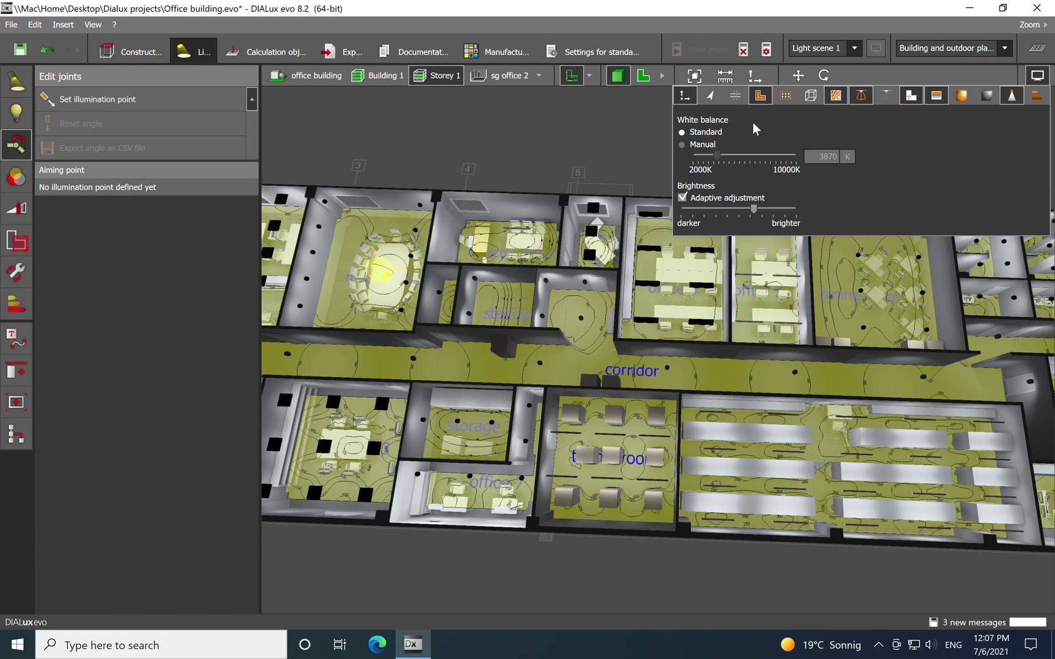
click(762, 102)
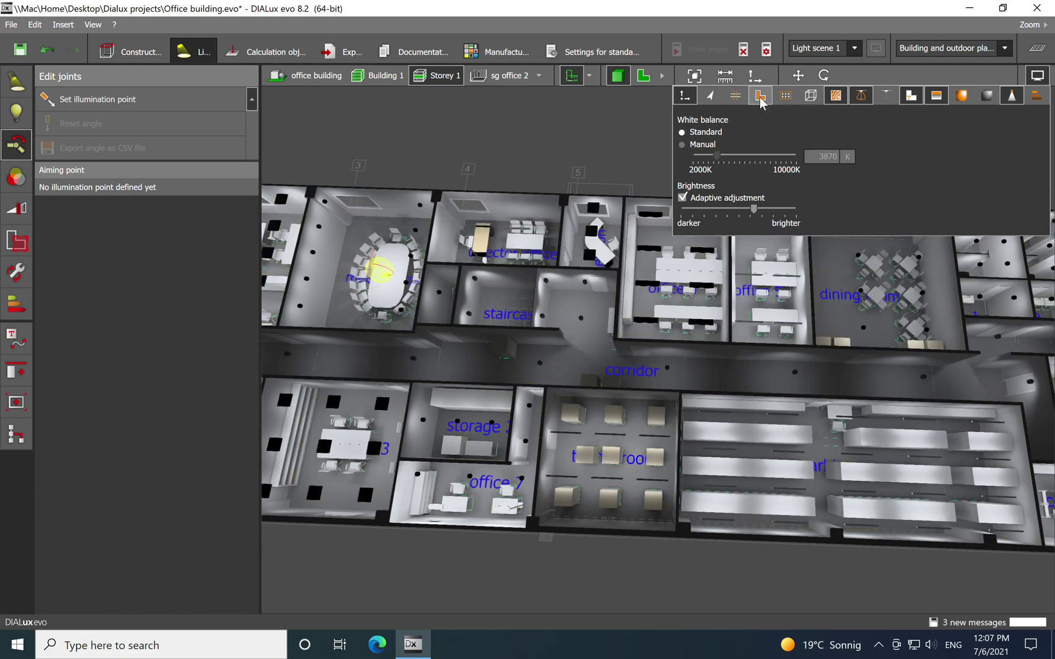
scroll(635, 305, down, 2)
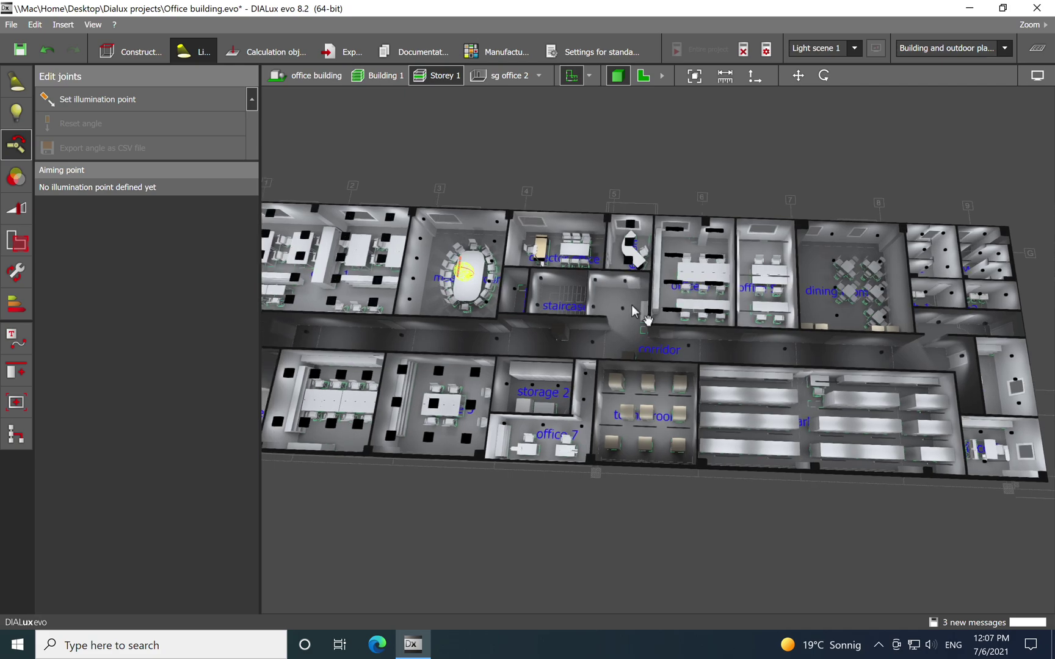
scroll(631, 305, up, 4)
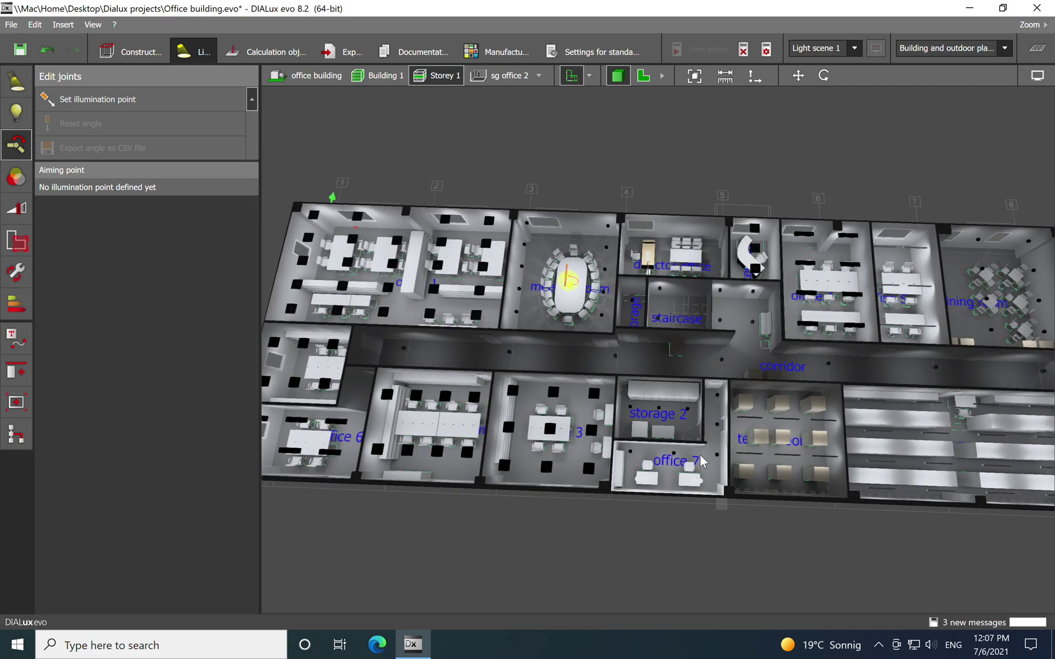
middle_drag(744, 487, 734, 520)
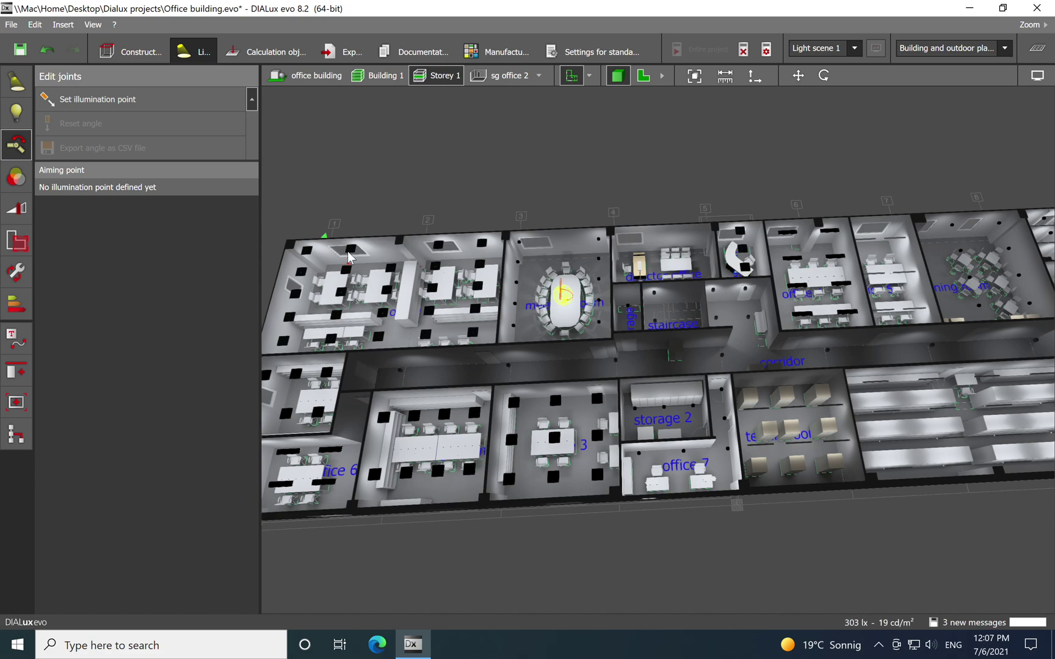
Step: Open the project documentation, set the output preset to None and go through the list of selected outputs
click(338, 52)
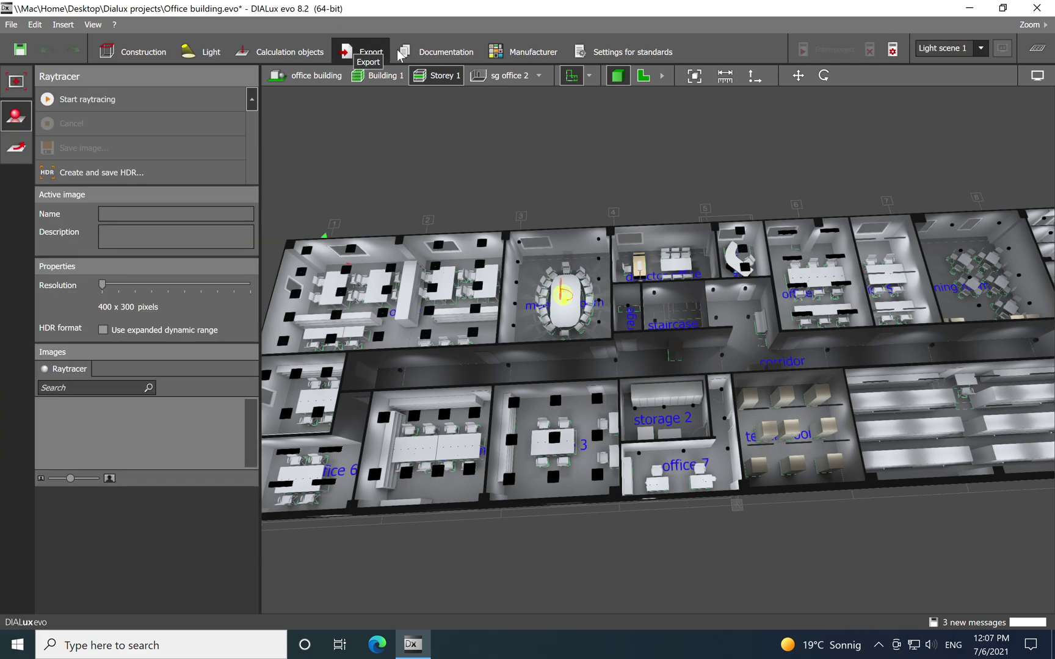
click(431, 54)
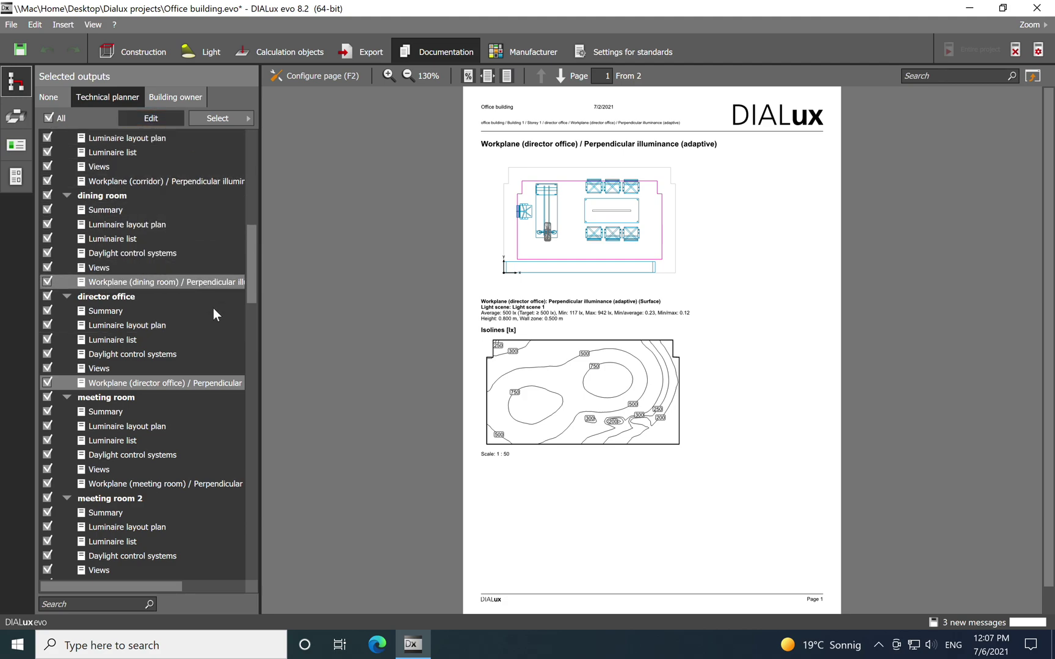
click(117, 101)
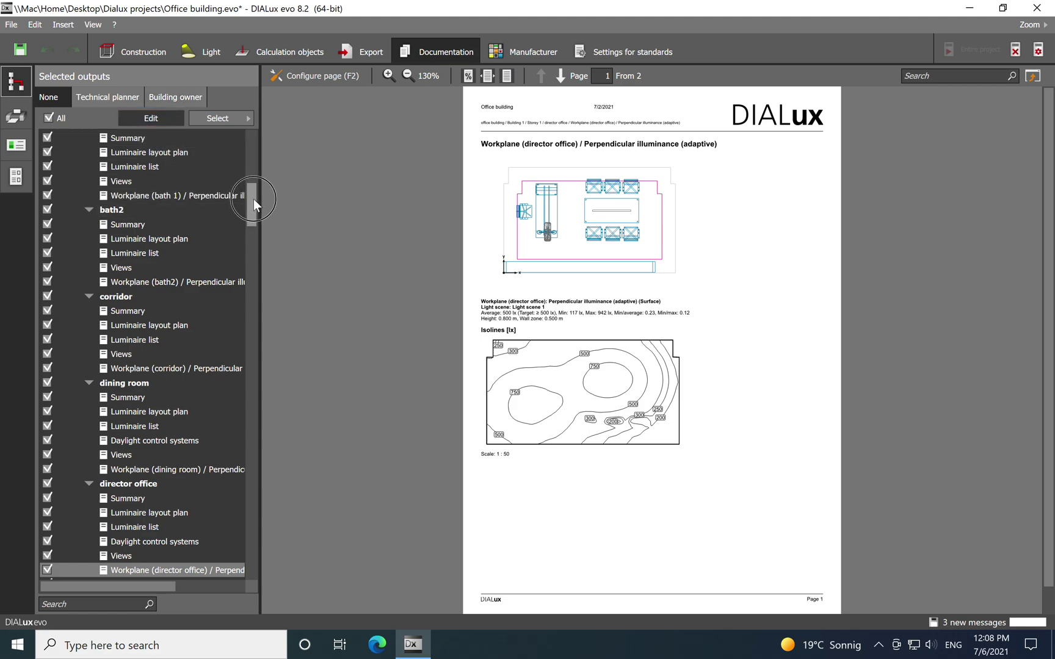
drag(253, 198, 259, 151)
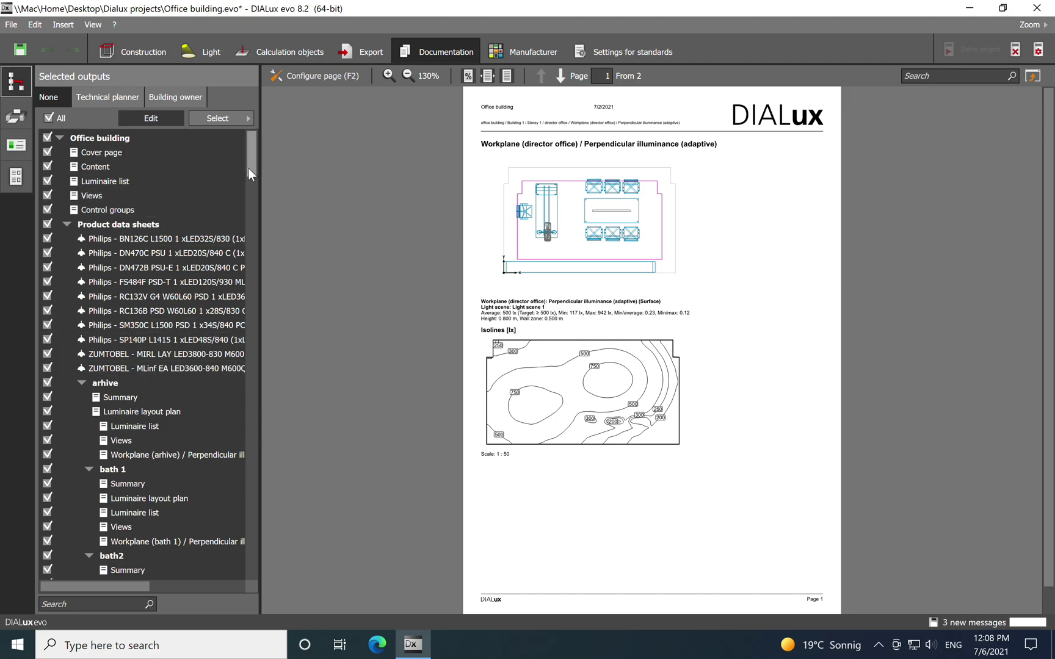
scroll(248, 168, down, 3)
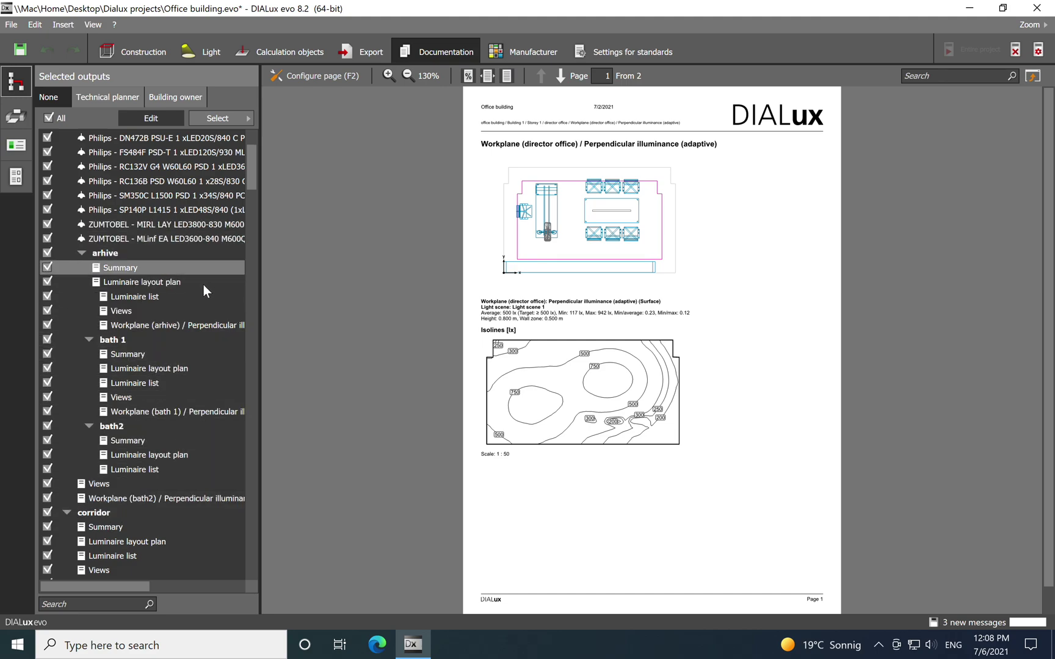
Step: Review the summary, luminaire layout plan and luminaire list pages of the arhive room
click(119, 266)
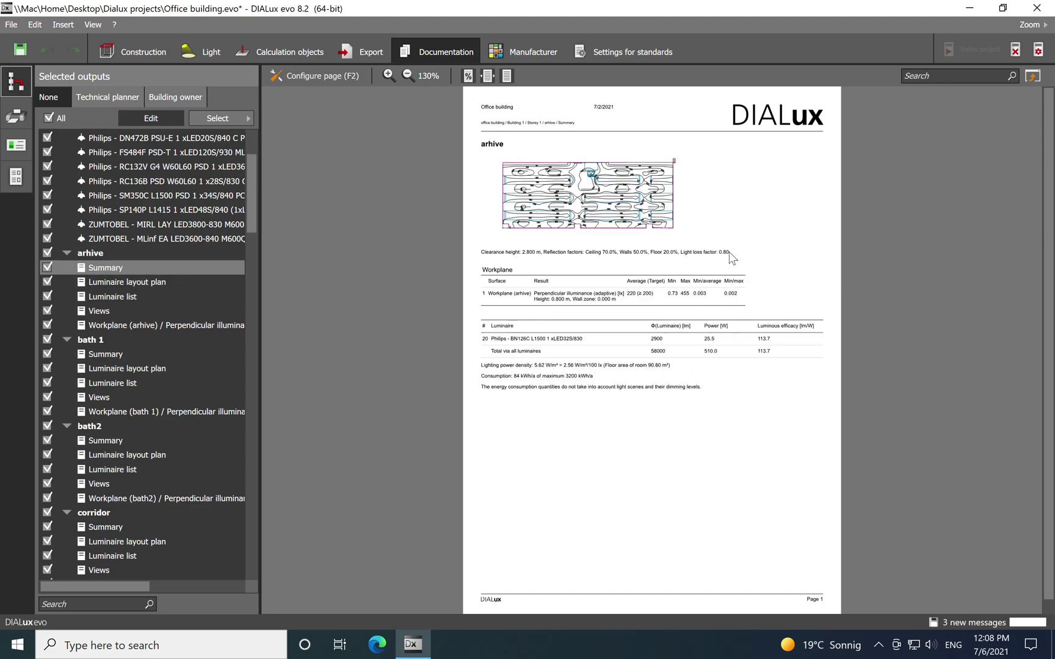
click(136, 282)
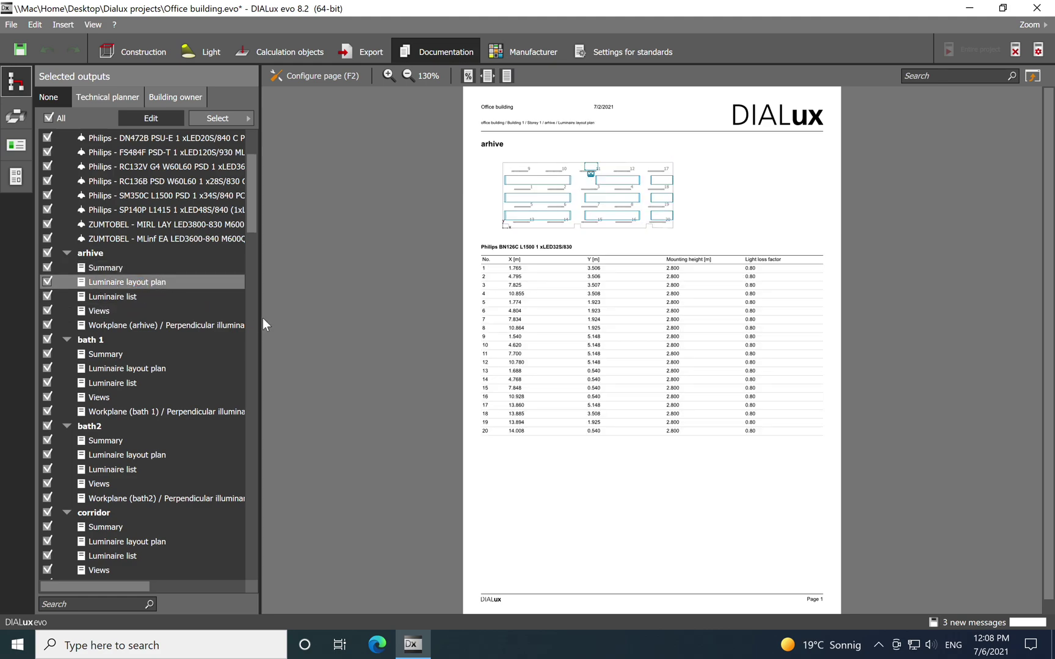
click(113, 296)
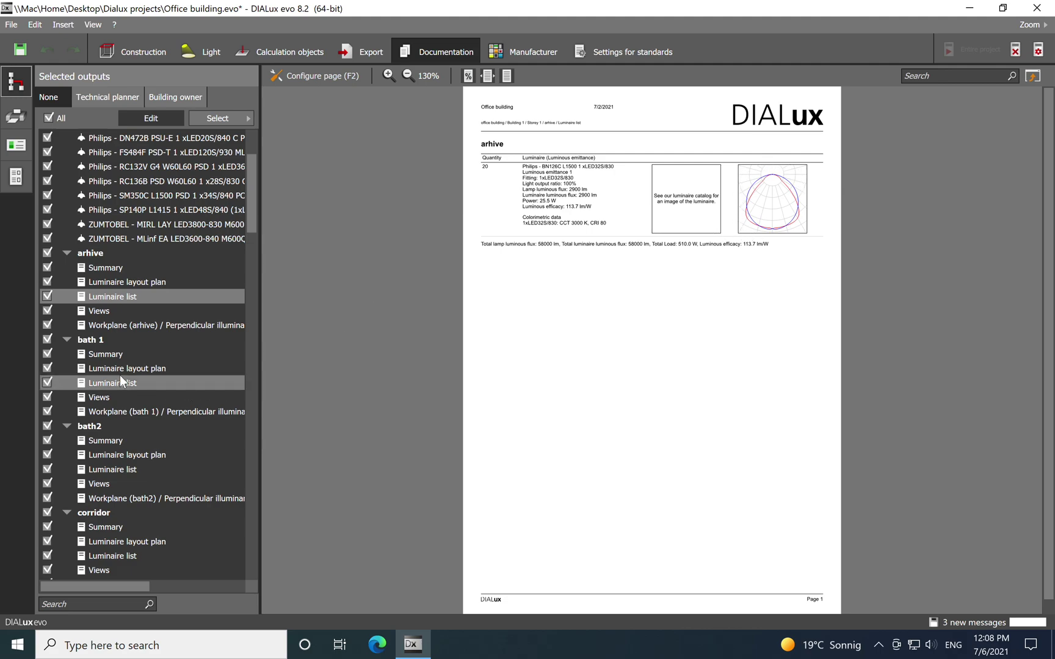
Step: Review the director office's summary, luminaire layout plan and luminaire list pages, and return to the start of the output list
drag(255, 212, 245, 255)
click(104, 484)
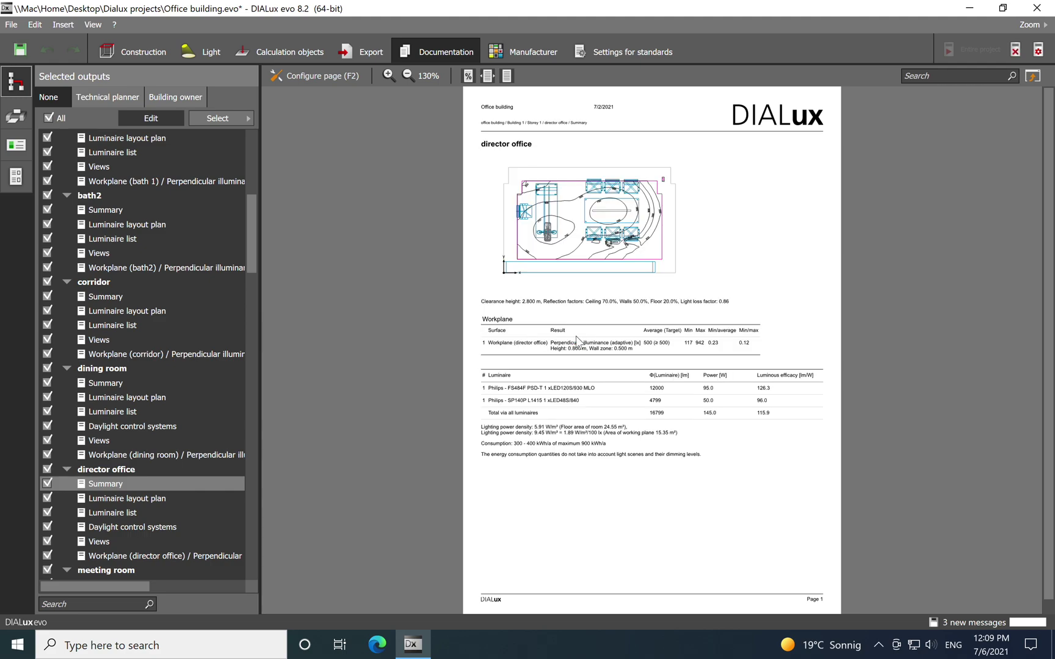
click(132, 499)
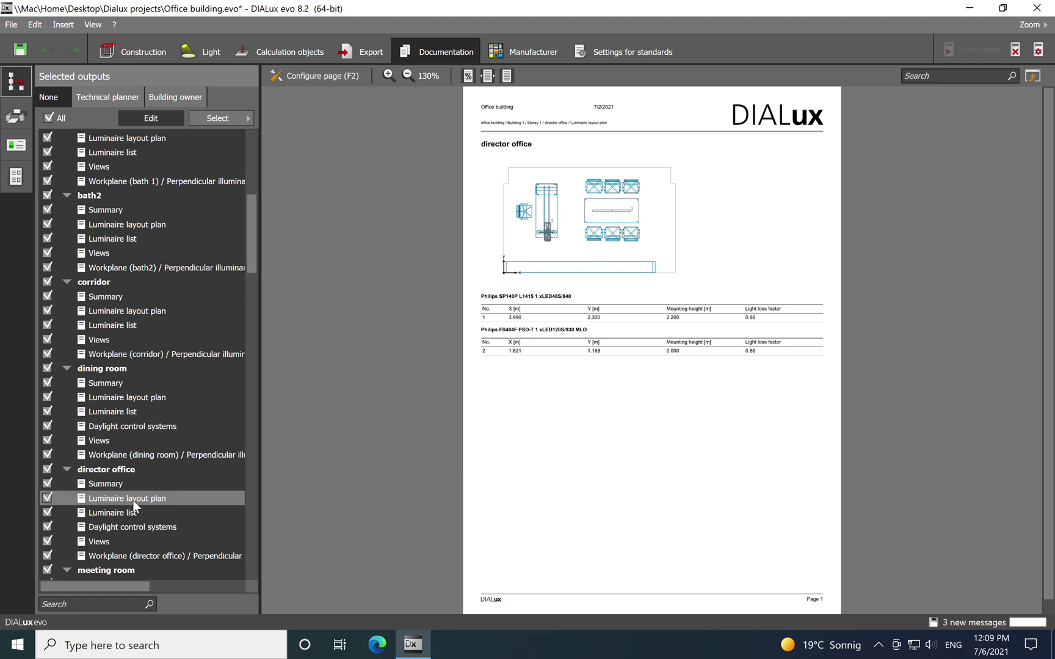
click(110, 512)
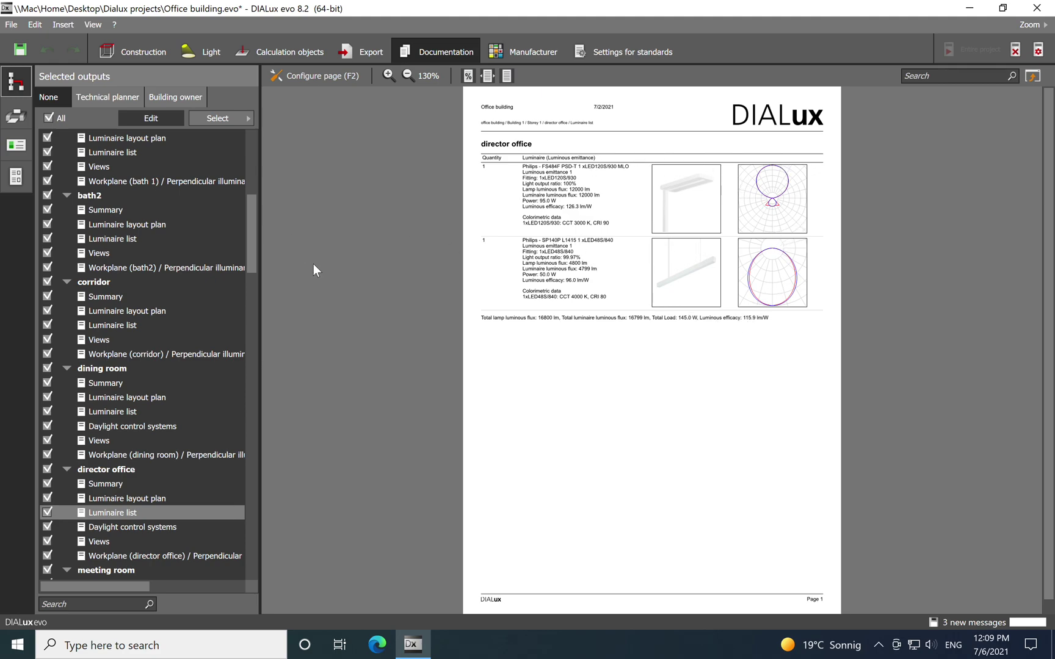
drag(249, 247, 256, 174)
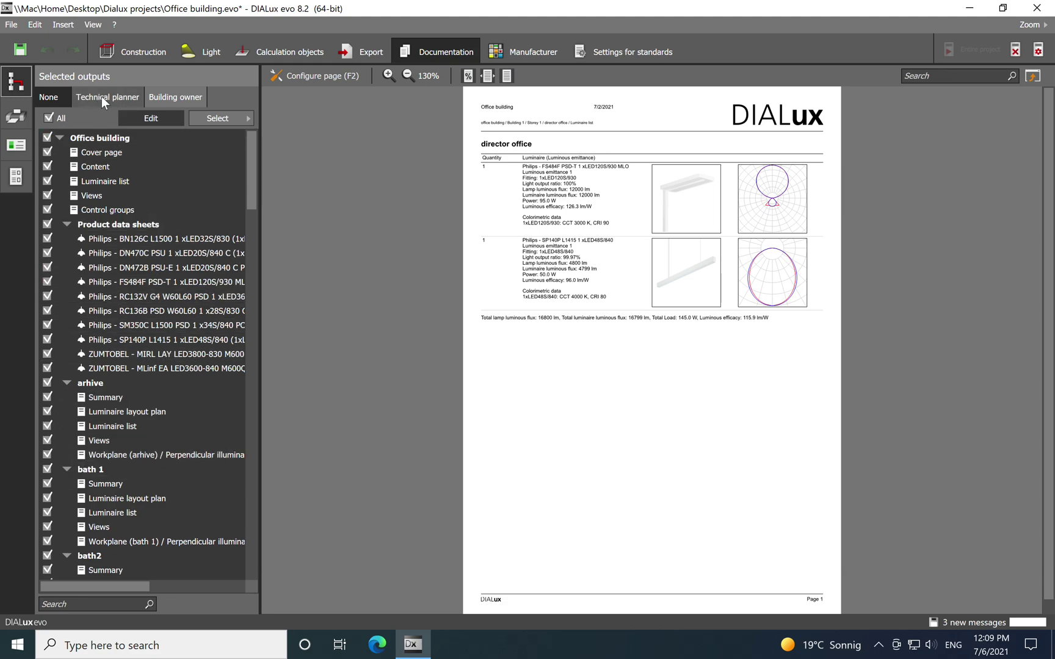
Step: Apply the Technical planner output preset and set the print scope to a page range, checking the available printers
click(121, 97)
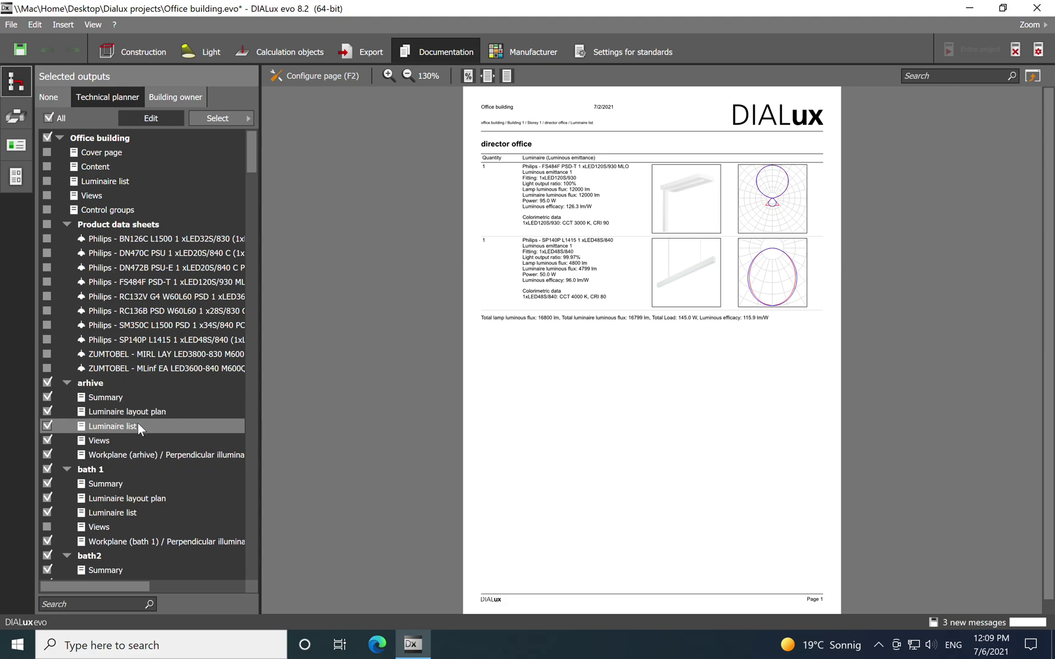
click(19, 115)
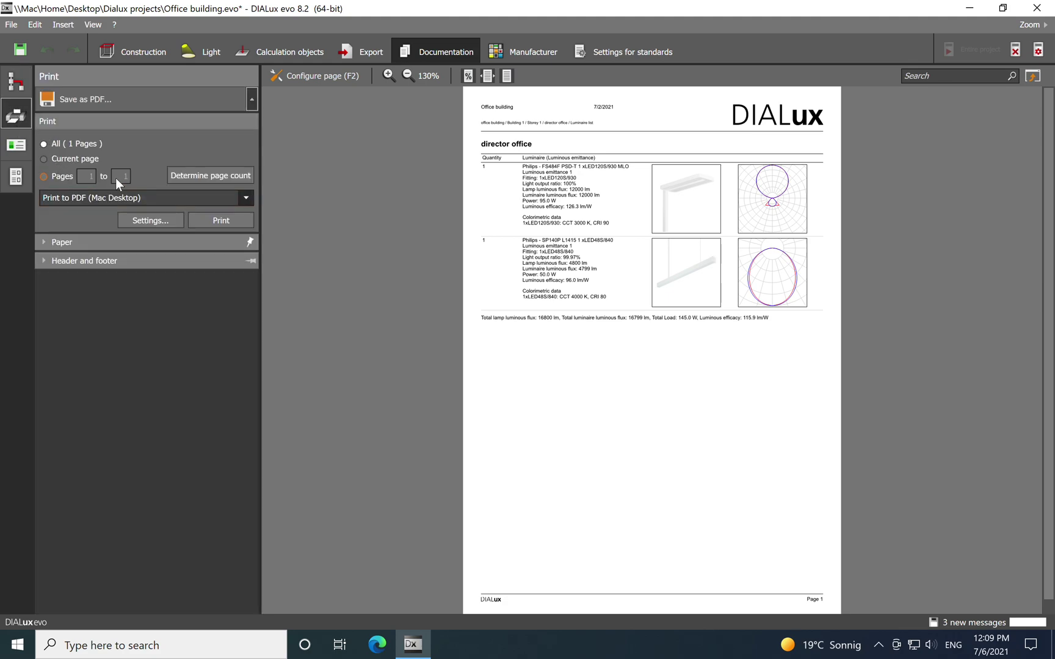
click(44, 176)
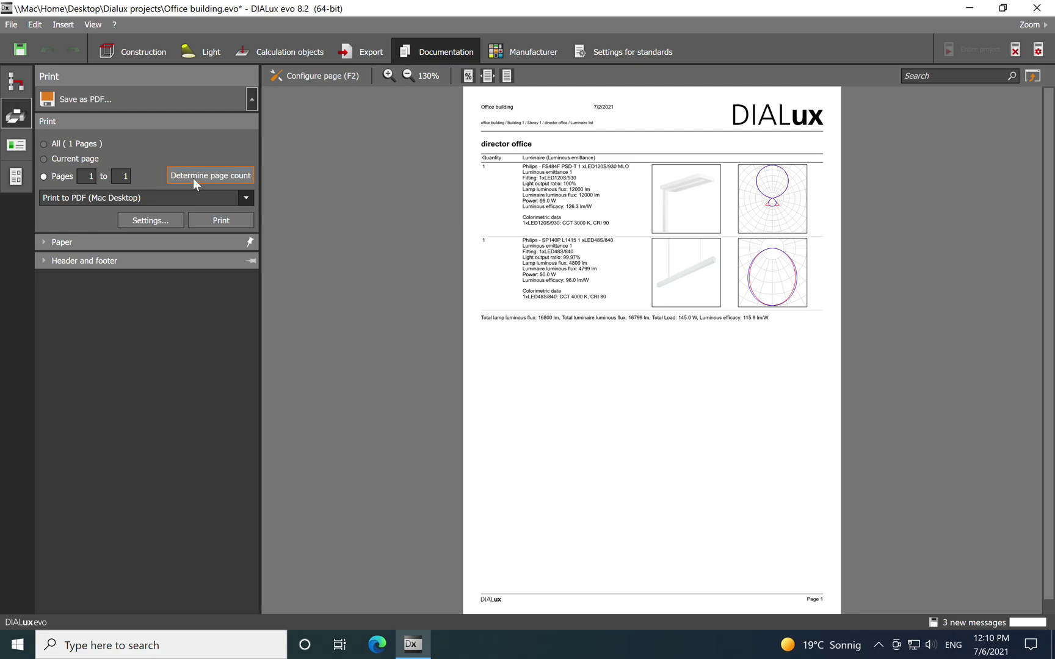
click(246, 198)
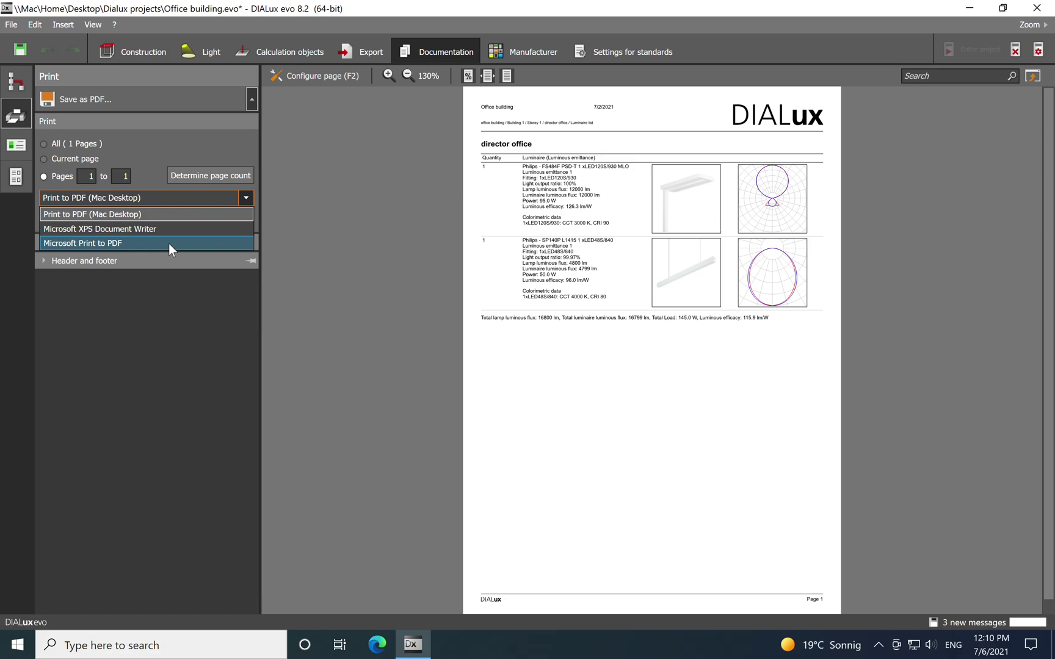
click(246, 199)
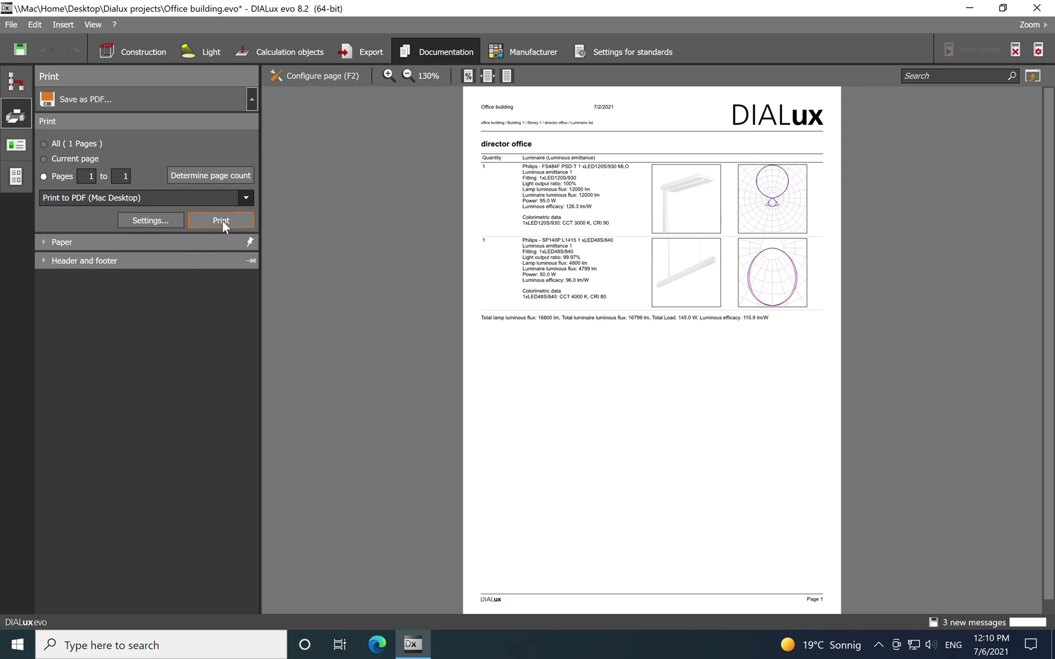
Step: Review the project information and the template configuration, and return to the list of selected outputs
click(25, 148)
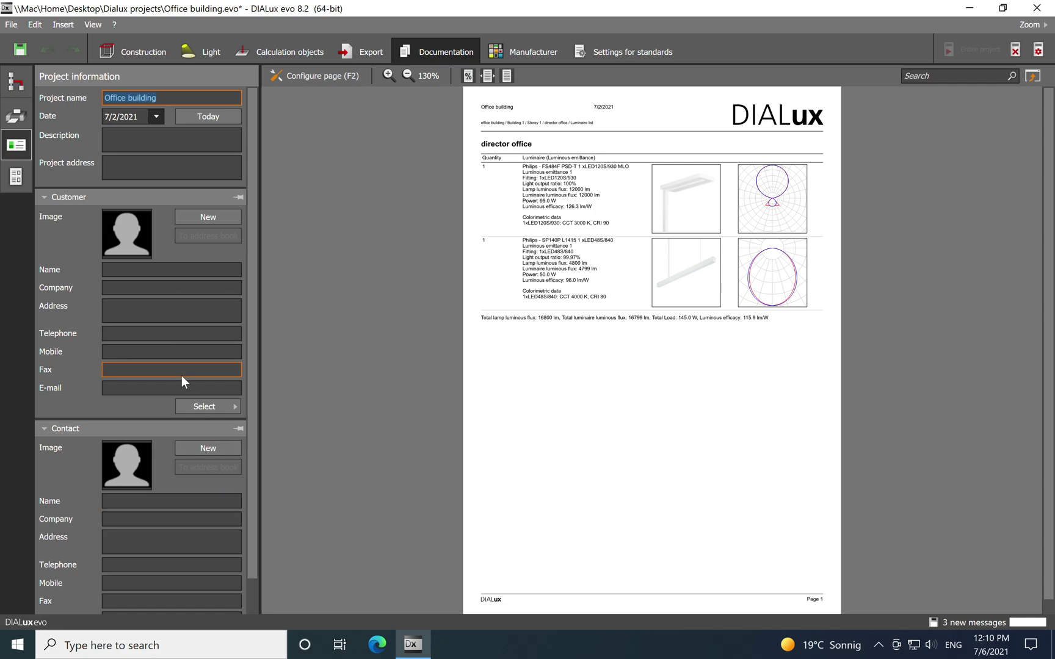
click(14, 183)
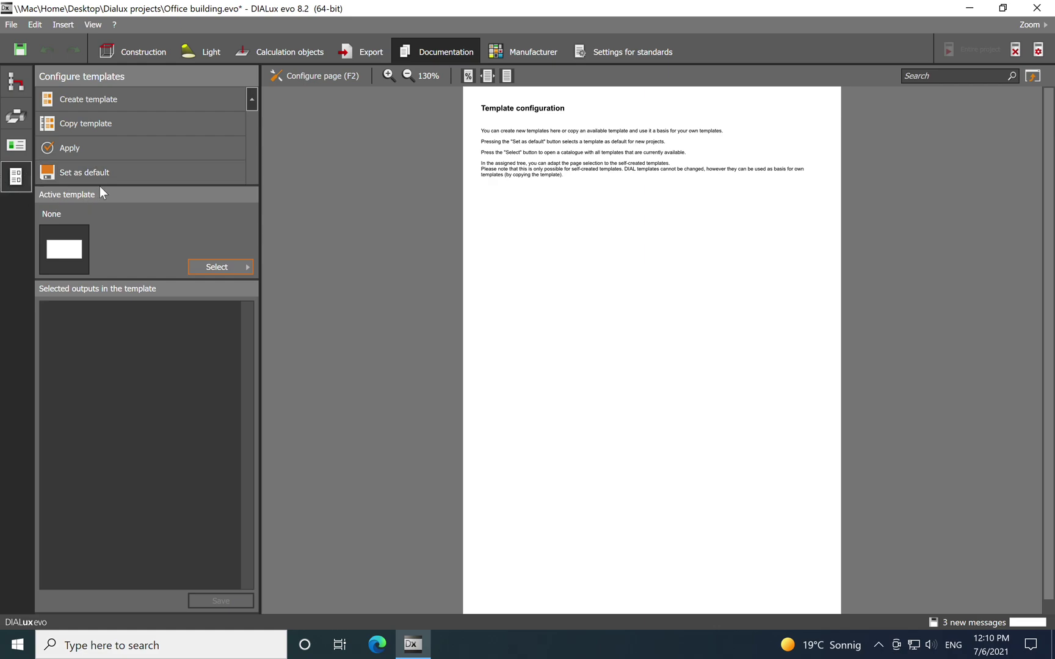
click(18, 111)
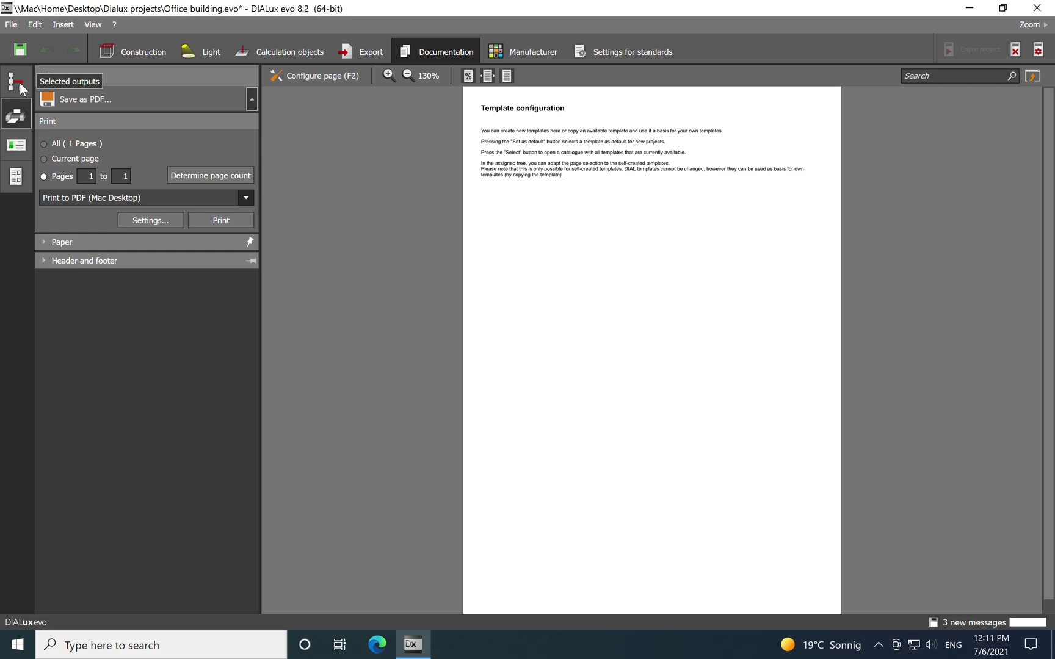
click(16, 81)
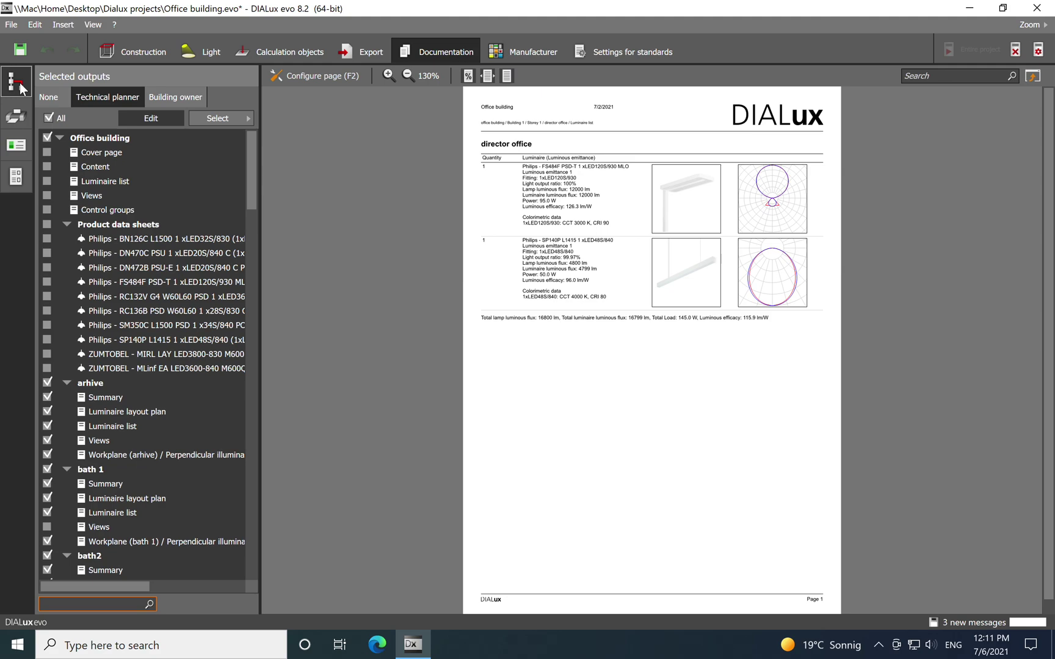